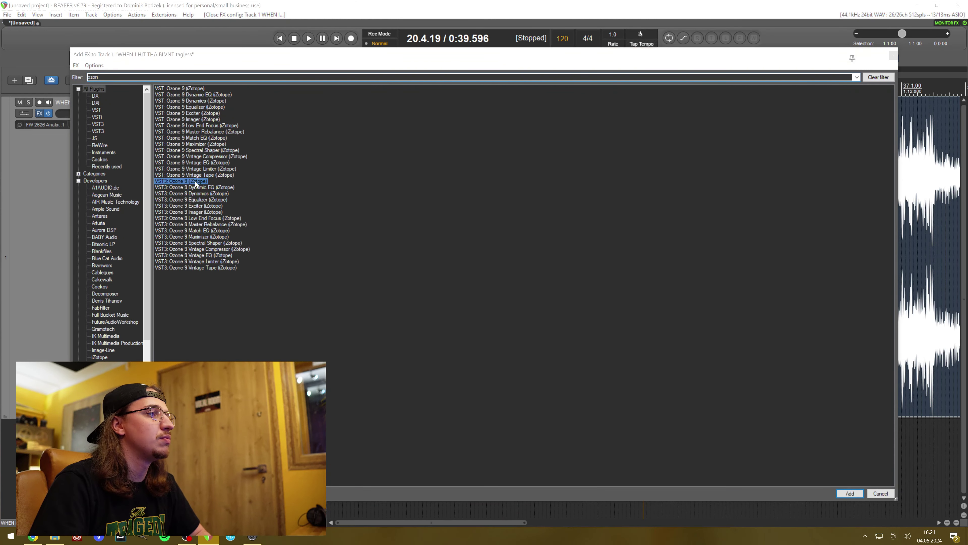
Add the VST3 Ozone 9 plug-in to the track and remove its Maximizer module.
{"action": "double_click", "coordinate": [196, 182]}
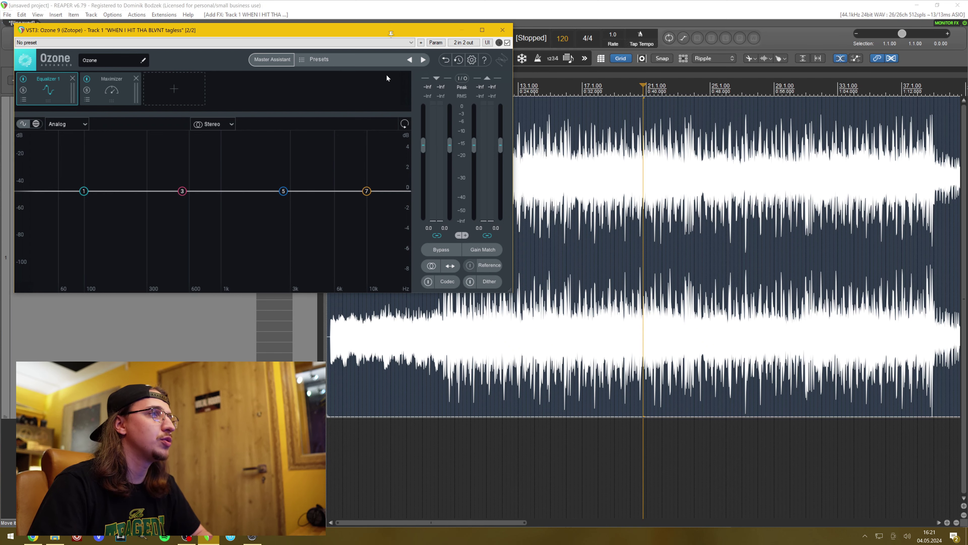
{"action": "left_click_drag", "start_coordinate": [410, 31], "coordinate": [637, 36]}
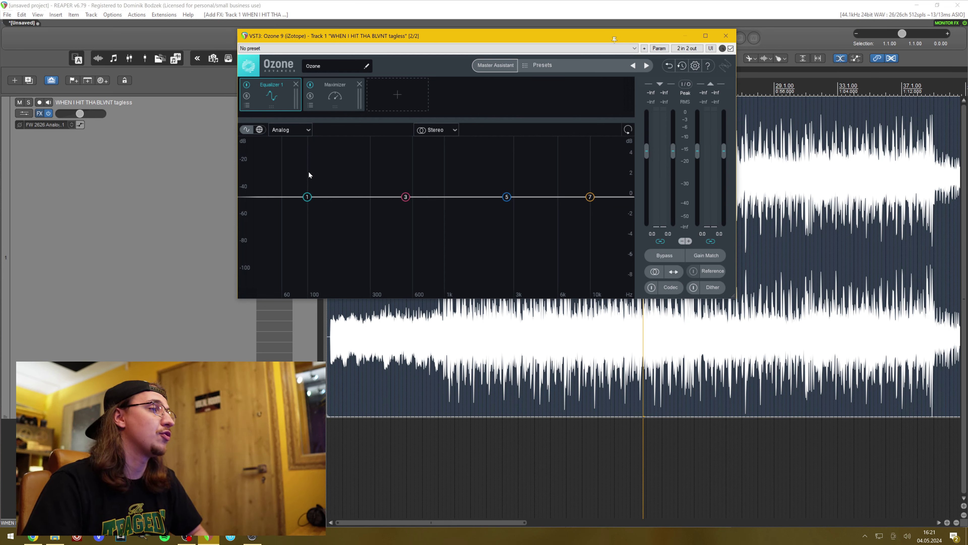
{"action": "left_click", "coordinate": [335, 374]}
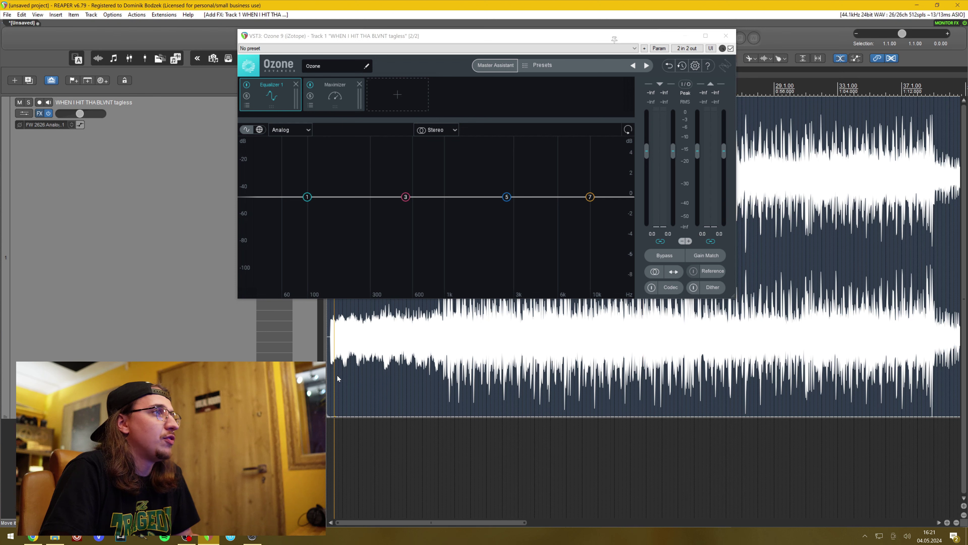
{"action": "left_click", "coordinate": [275, 96]}
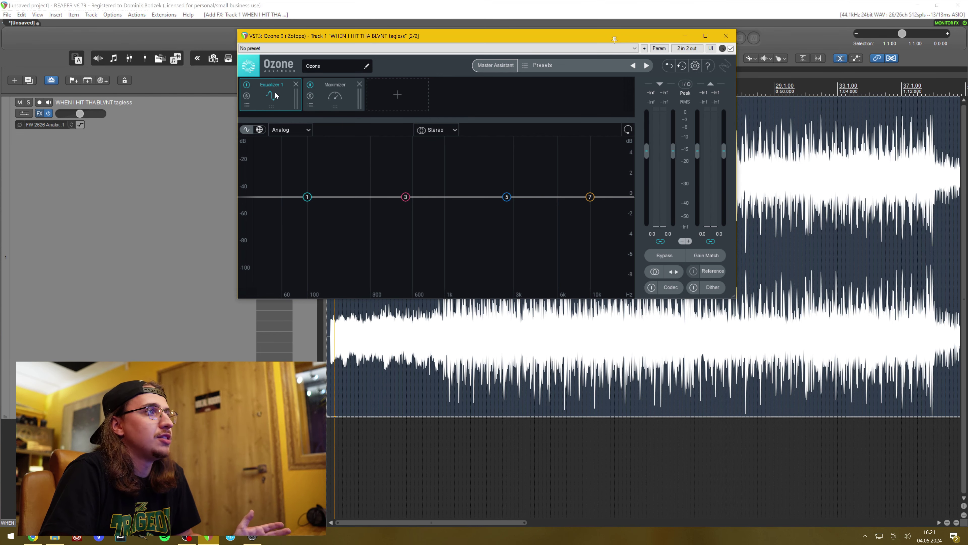
{"action": "left_click", "coordinate": [336, 93]}
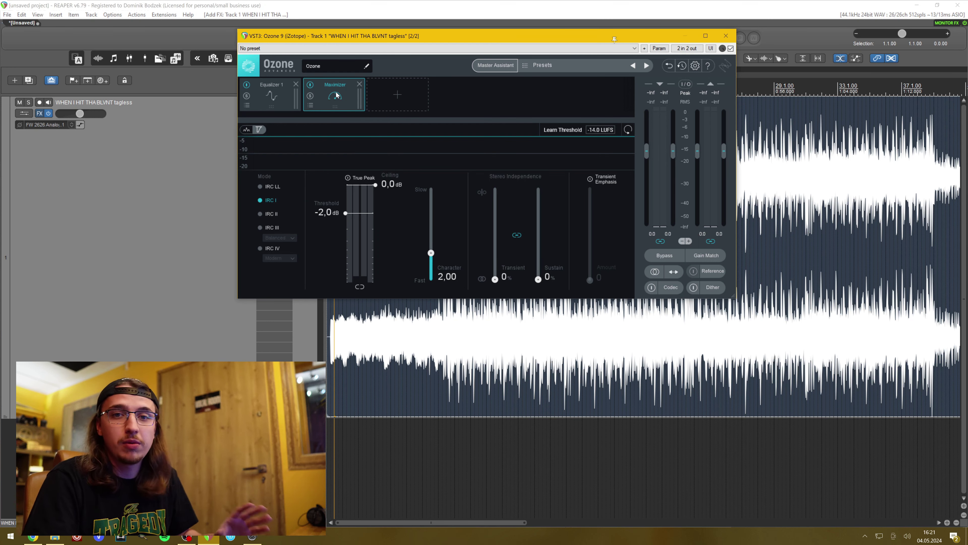
{"action": "left_click", "coordinate": [360, 84]}
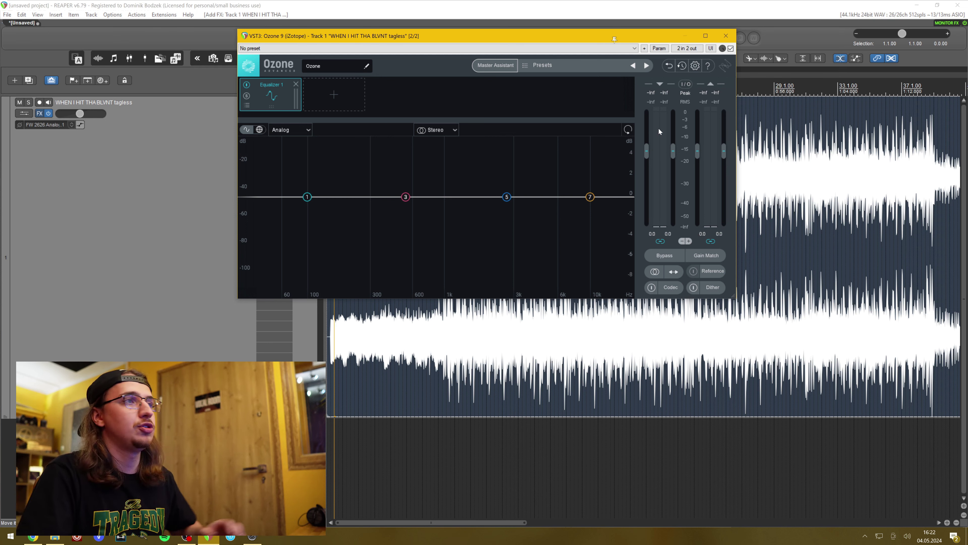
Close the Ozone 9 window and play back the track from around bar 7.
{"action": "left_click", "coordinate": [726, 36]}
{"action": "left_click", "coordinate": [432, 167]}
{"action": "scroll", "coordinate": [434, 167], "scroll_direction": "up", "scroll_amount": 6}
{"action": "left_click", "coordinate": [690, 176]}
{"action": "scroll", "coordinate": [618, 183], "scroll_direction": "down", "scroll_amount": 3}
{"action": "left_click", "coordinate": [600, 182]}
{"action": "key", "text": "space"}
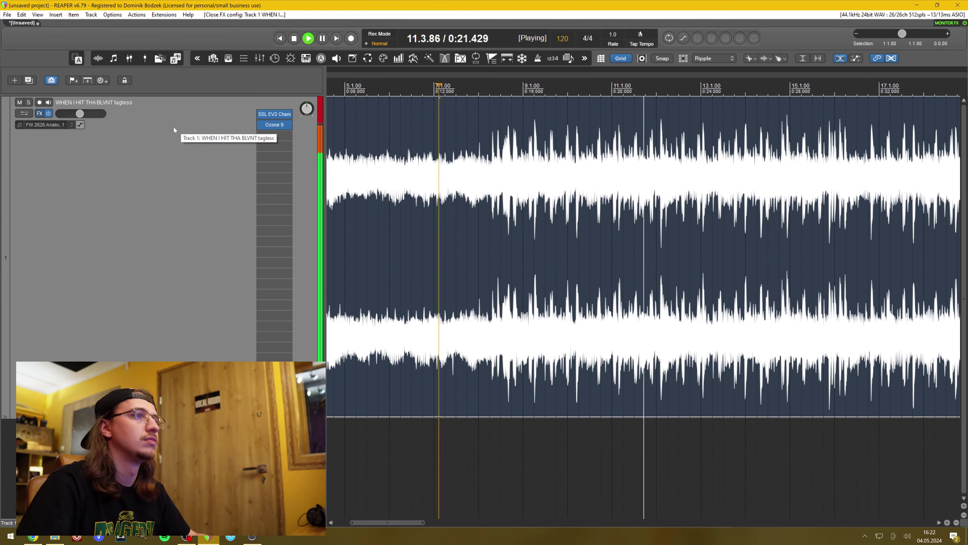
{"action": "key", "text": "space"}
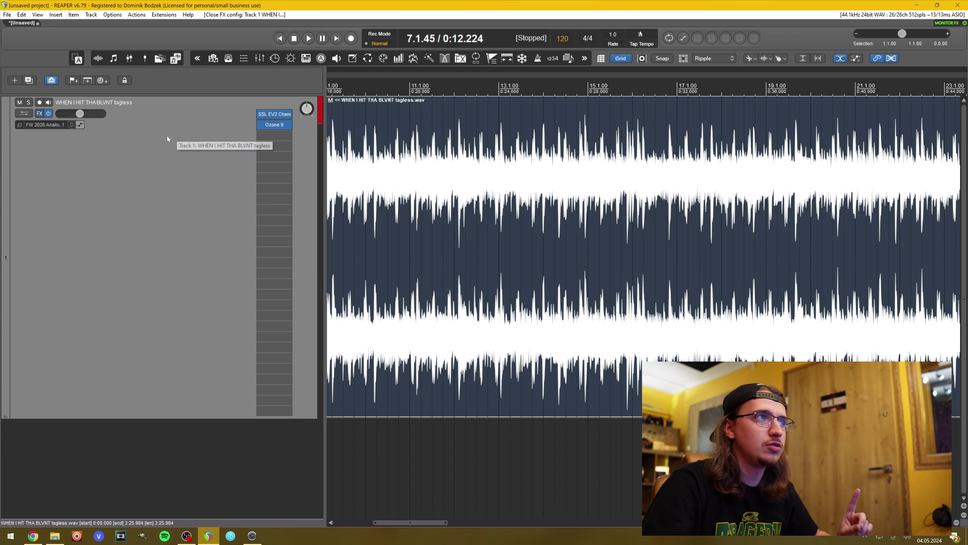
Open the track's SSL EV2 channel strip and place the edit cursor at the drop around bar 8.
{"action": "left_click", "coordinate": [274, 114]}
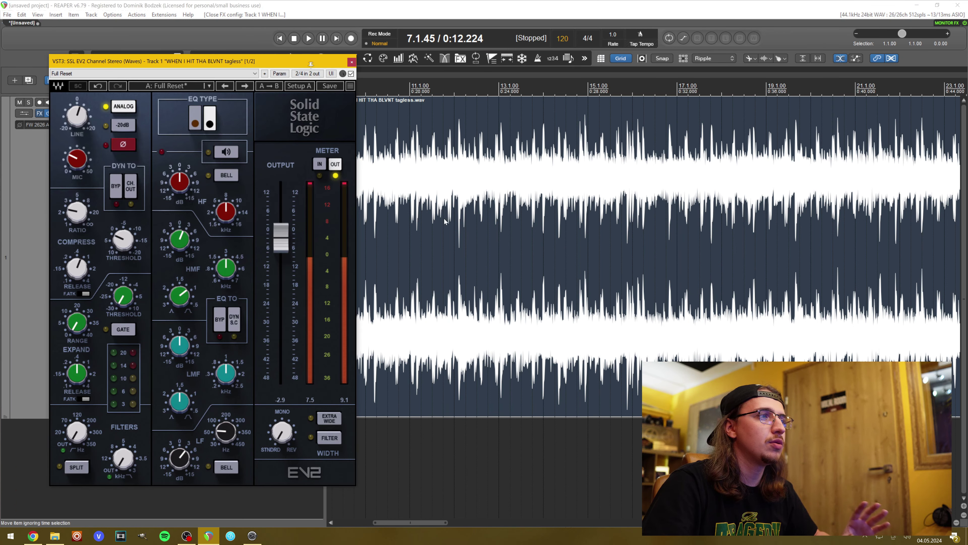
{"action": "scroll", "coordinate": [450, 225], "scroll_direction": "down", "scroll_amount": 4}
{"action": "left_click", "coordinate": [490, 200]}
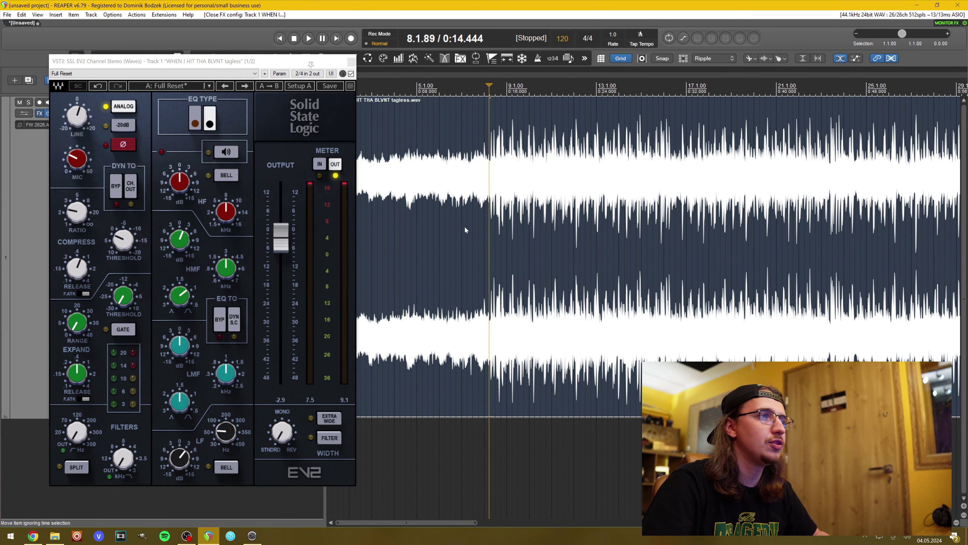
{"action": "scroll", "coordinate": [464, 227], "scroll_direction": "up", "scroll_amount": 3}
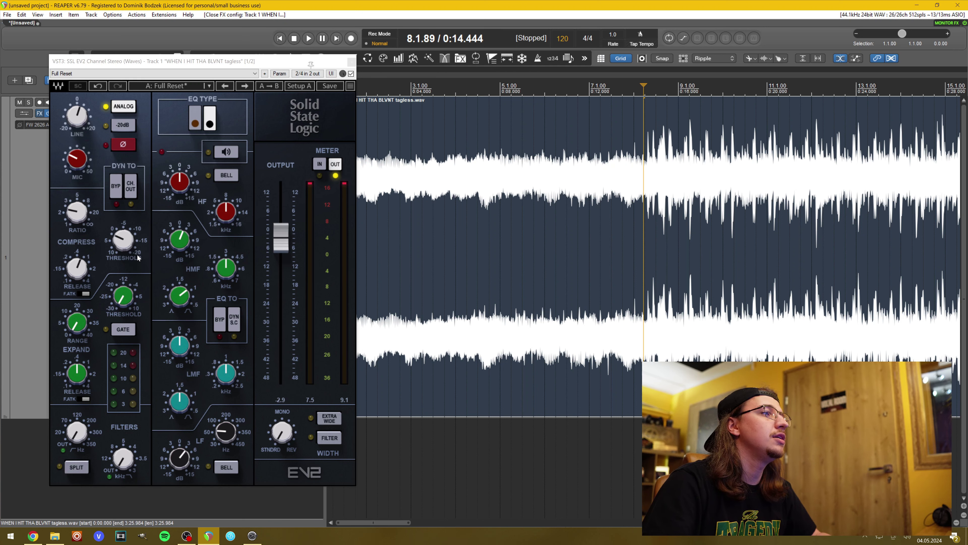
During playback, set the SSL EV2 compressor threshold to 10.0 and slightly lower the line gain, then close the plug-in window.
{"action": "left_click", "coordinate": [123, 240]}
{"action": "key", "text": "space"}
{"action": "left_click_drag", "start_coordinate": [123, 242], "coordinate": [123, 270]}
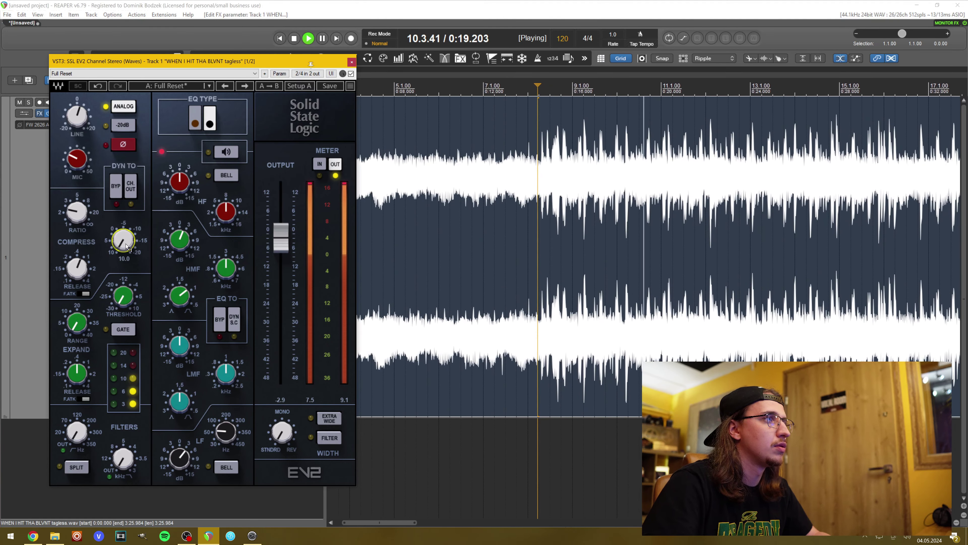
{"action": "left_click_drag", "start_coordinate": [81, 119], "coordinate": [81, 123]}
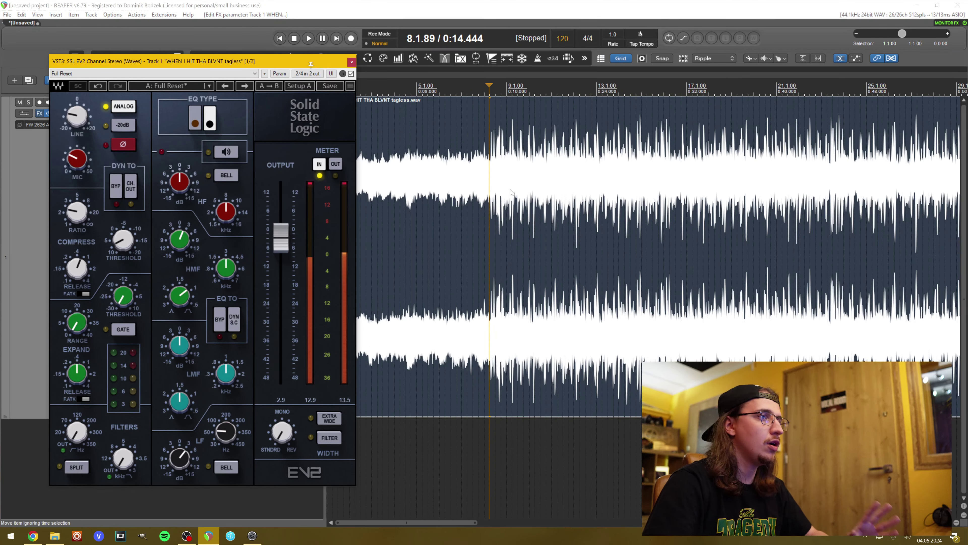
{"action": "left_click", "coordinate": [351, 62]}
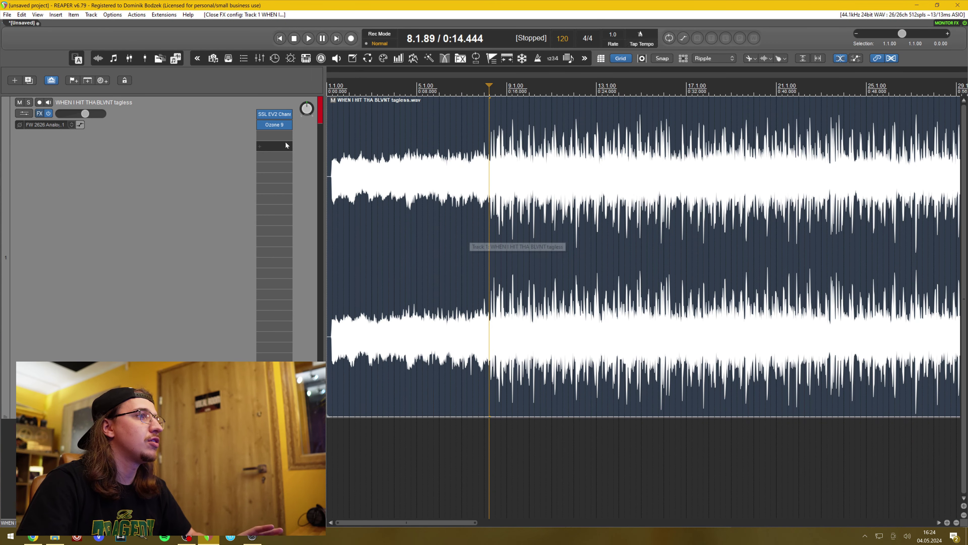
In Ozone 9's Equalizer 1, change band 1 to a Flat High-Pass at about 37 Hz.
{"action": "left_click", "coordinate": [280, 129]}
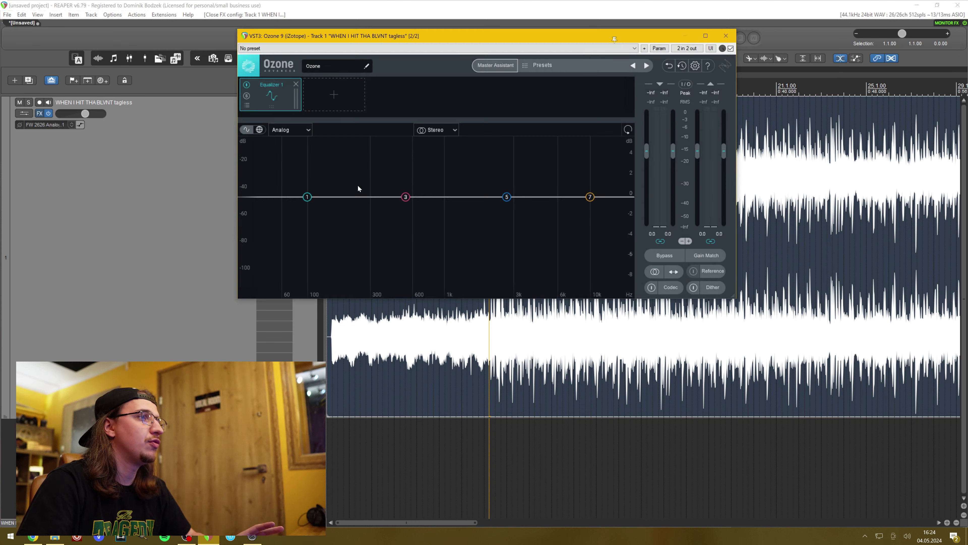
{"action": "left_click_drag", "start_coordinate": [310, 199], "coordinate": [308, 217]}
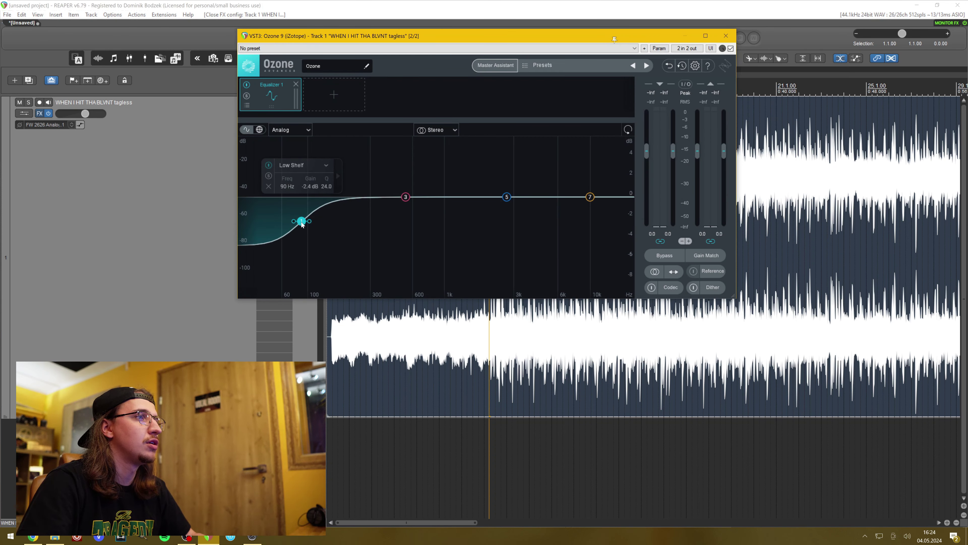
{"action": "left_click", "coordinate": [321, 172]}
{"action": "mouse_move", "coordinate": [309, 232]}
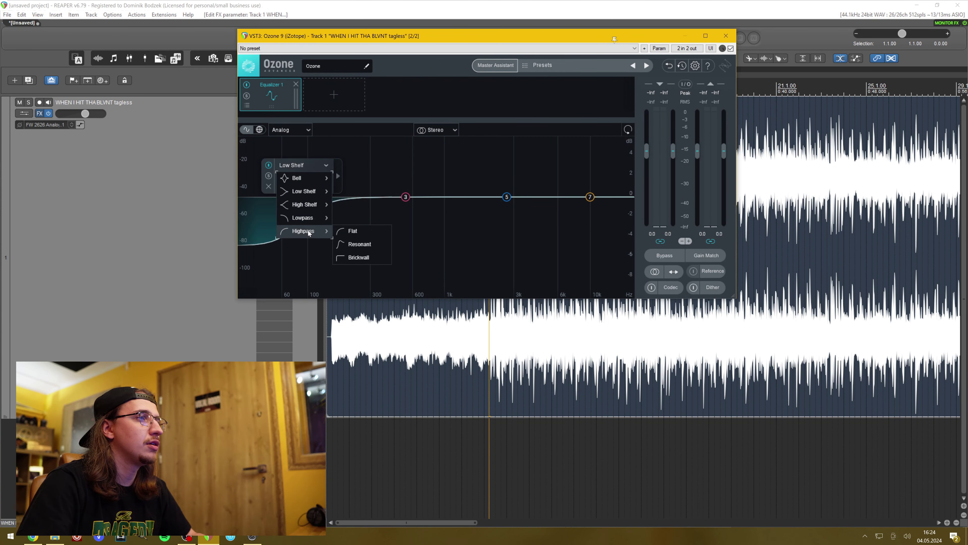
{"action": "left_click", "coordinate": [363, 232]}
{"action": "left_click_drag", "start_coordinate": [310, 198], "coordinate": [258, 210]}
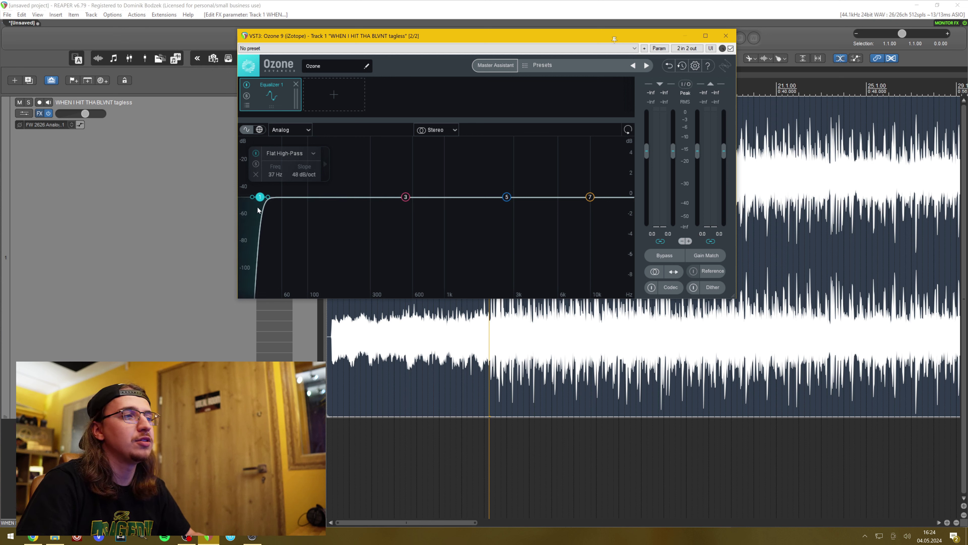
Sweep the high-pass cutoff of band 1 while playing the track and settle it at about 30 Hz.
{"action": "left_click", "coordinate": [473, 343]}
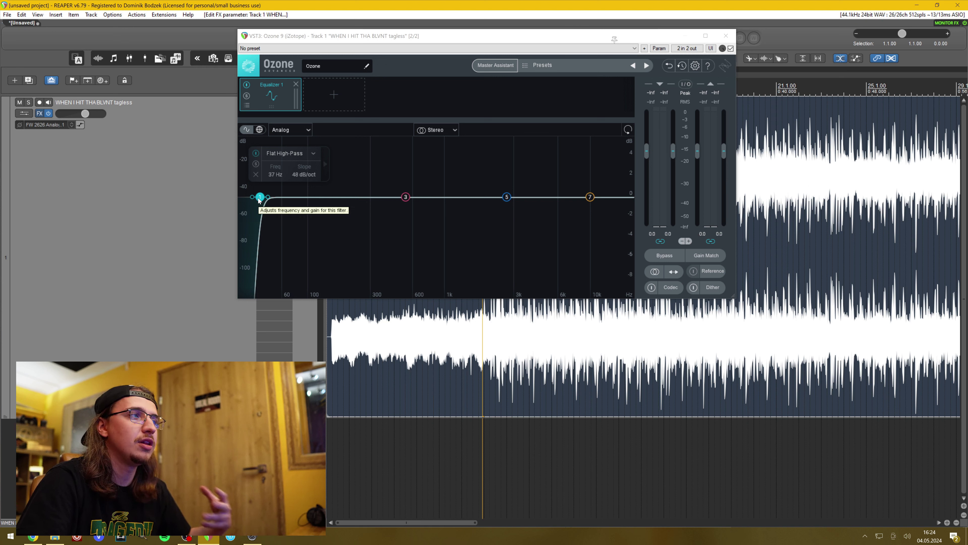
{"action": "left_click_drag", "start_coordinate": [261, 199], "coordinate": [255, 200]}
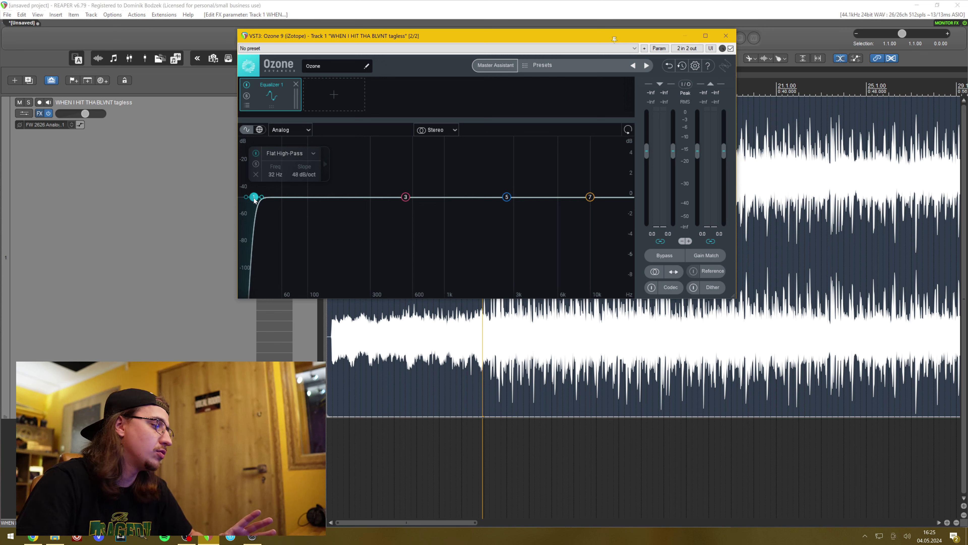
{"action": "left_click_drag", "start_coordinate": [254, 200], "coordinate": [234, 204]}
{"action": "key", "text": "space"}
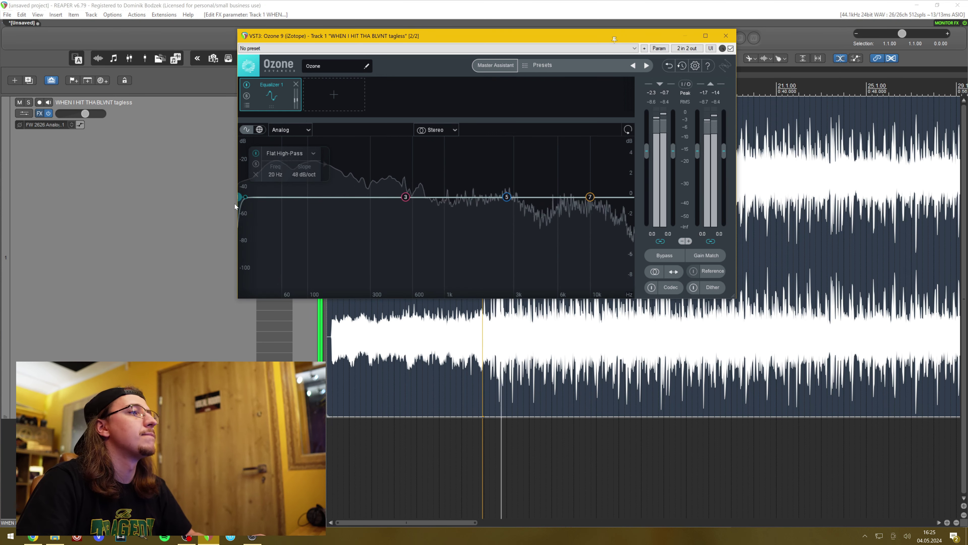
{"action": "left_click_drag", "start_coordinate": [234, 204], "coordinate": [255, 200]}
{"action": "key", "text": "space"}
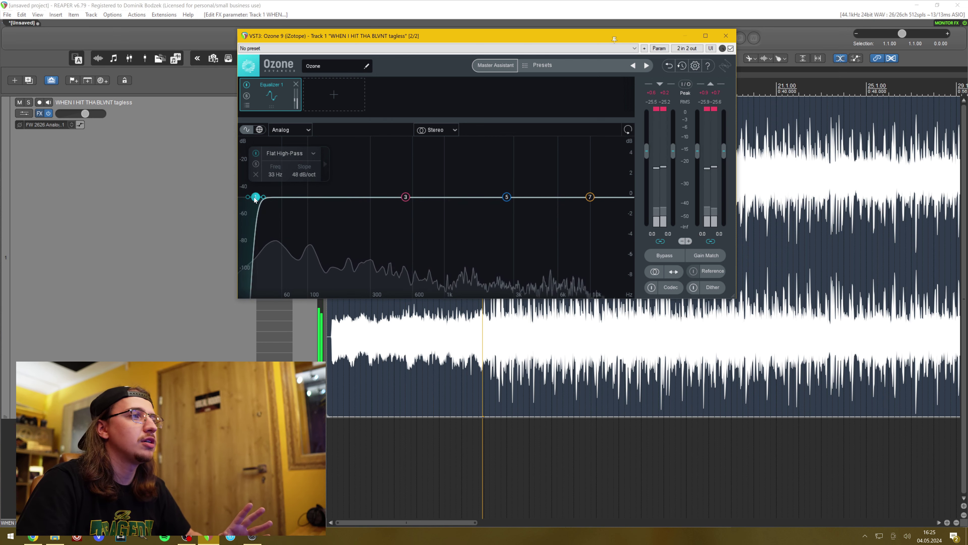
{"action": "left_click_drag", "start_coordinate": [255, 200], "coordinate": [252, 199]}
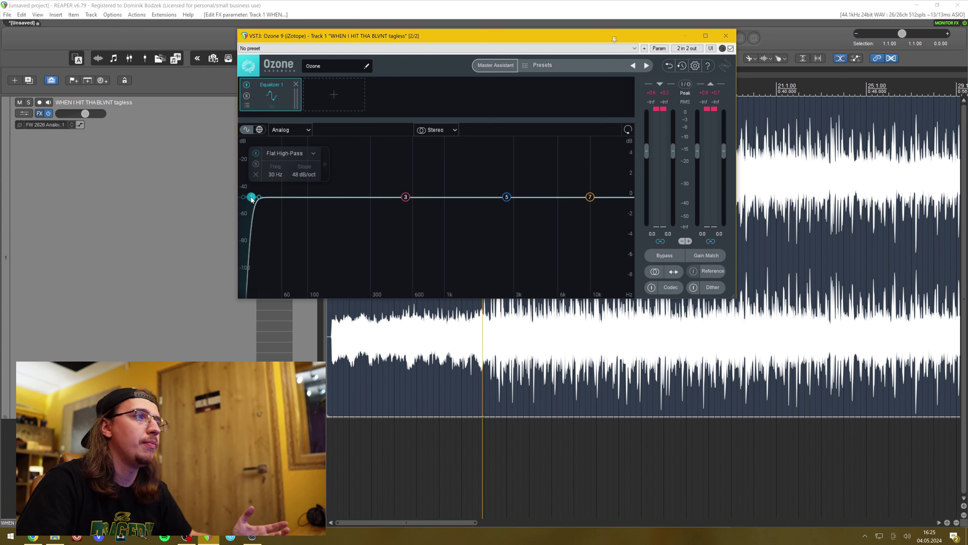
Solo the high-pass band and play the track to hear the isolated low frequencies.
{"action": "left_click", "coordinate": [256, 164]}
{"action": "key", "text": "space"}
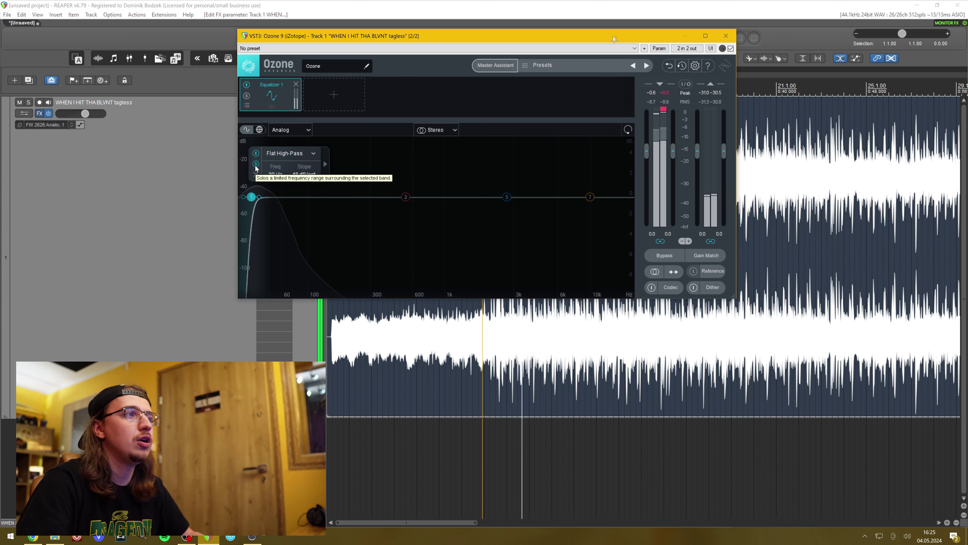
{"action": "key", "text": "space"}
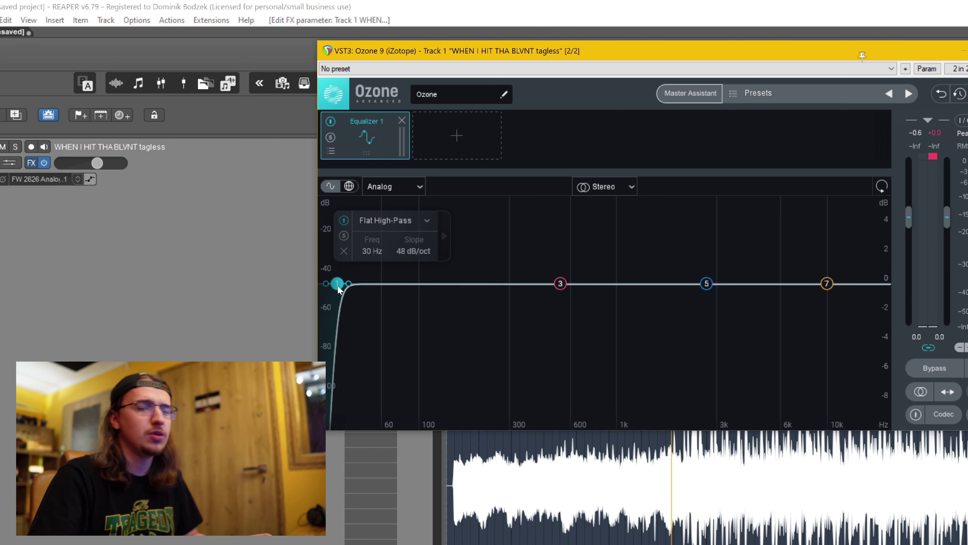
Fine-tune the high-pass cutoff of band 1 to about 31 Hz while listening to playback.
{"action": "left_click_drag", "start_coordinate": [337, 285], "coordinate": [343, 288]}
{"action": "key", "text": "space"}
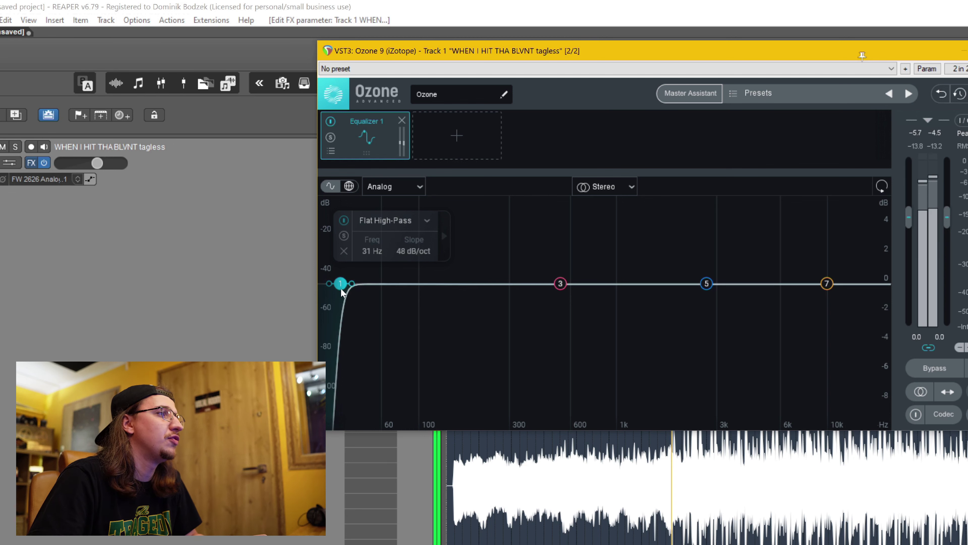
{"action": "mouse_move", "coordinate": [345, 290]}
{"action": "left_mouse_down"}
{"action": "mouse_move", "coordinate": [355, 291]}
{"action": "mouse_move", "coordinate": [345, 289]}
{"action": "left_mouse_up"}
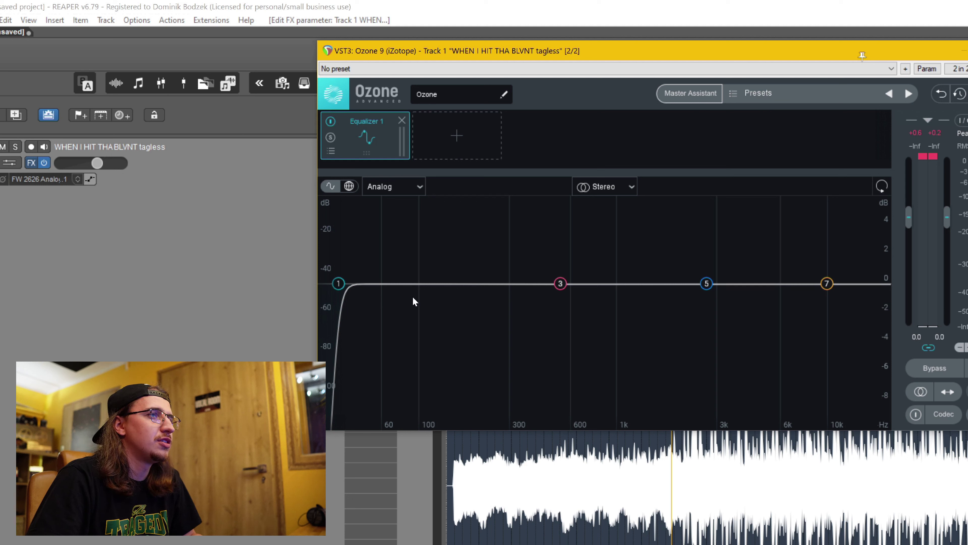
Add a new band at the high end and make it a Flat Low-Pass at about 17001 Hz with a 48 dB/oct slope.
{"action": "left_click", "coordinate": [859, 284]}
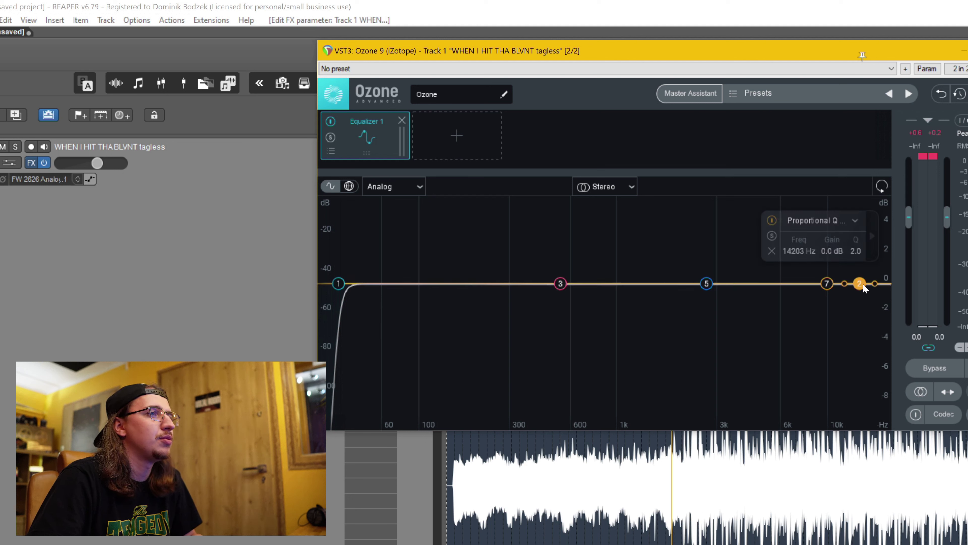
{"action": "left_click", "coordinate": [856, 225]}
{"action": "left_click", "coordinate": [761, 298]}
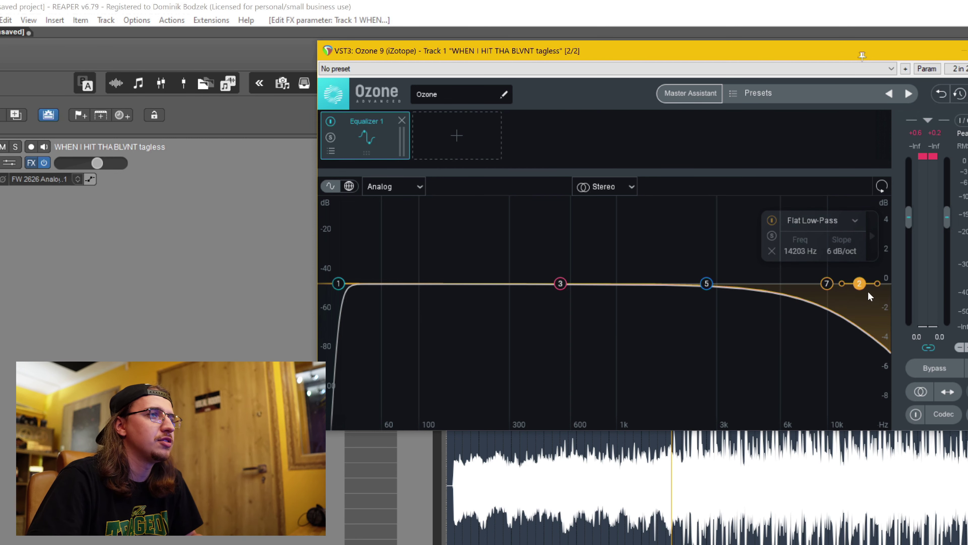
{"action": "left_click_drag", "start_coordinate": [858, 286], "coordinate": [877, 298]}
Play the track through the low-pass filter and audition the soloed band while sweeping its cutoff.
{"action": "key", "text": "space"}
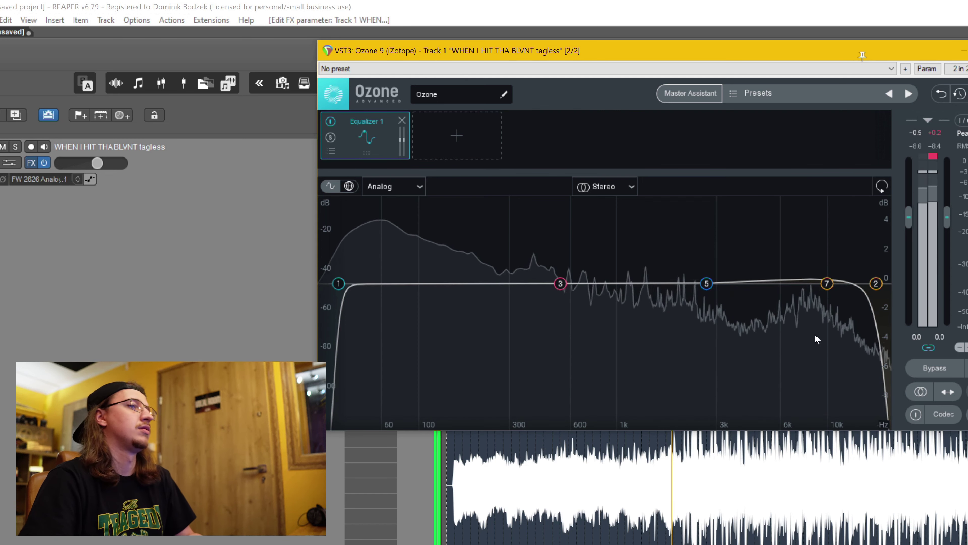
{"action": "key", "text": "space"}
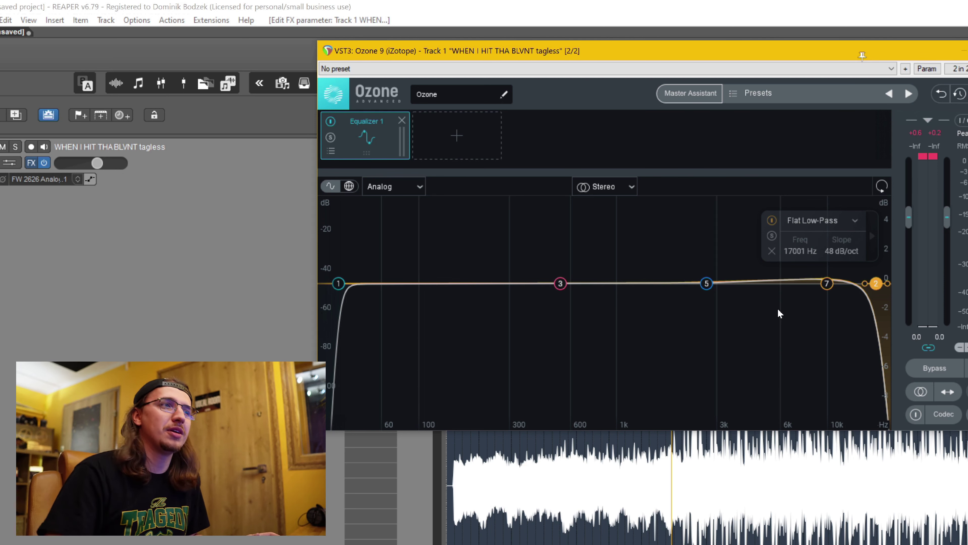
{"action": "key", "text": "space"}
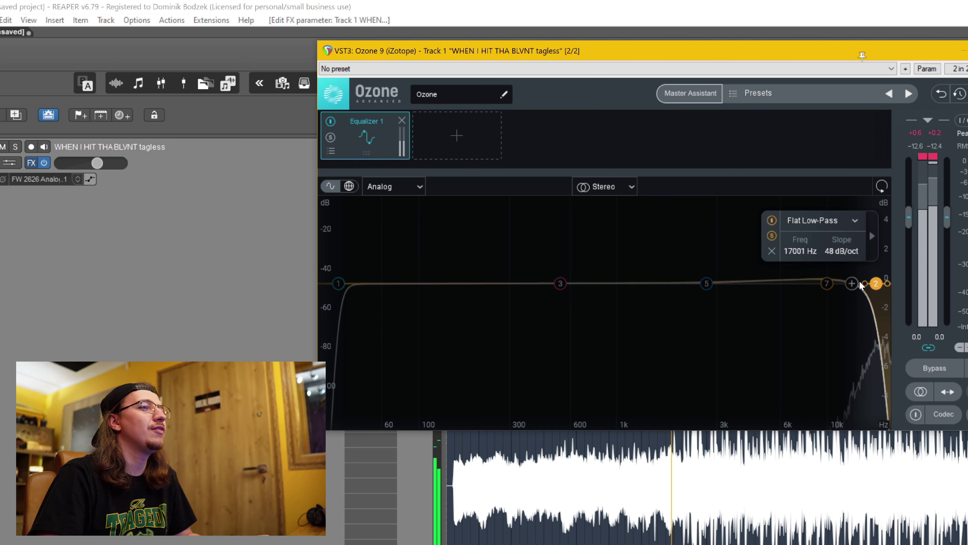
{"action": "left_click_drag", "start_coordinate": [878, 284], "coordinate": [863, 284]}
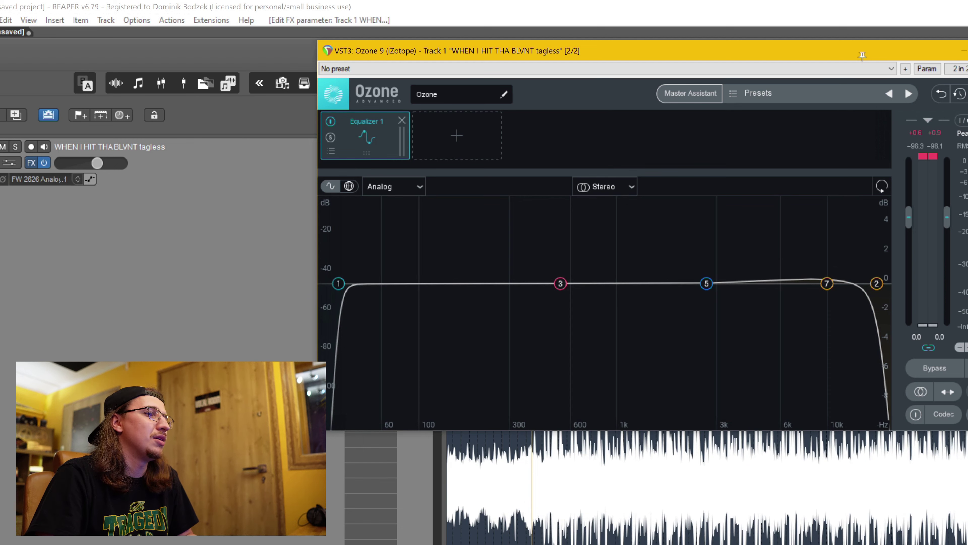
Sweep band 3 through the low mids during playback and set a Bell cut of about -0.7 dB at about 156 Hz.
{"action": "left_click_drag", "start_coordinate": [560, 283], "coordinate": [524, 298]}
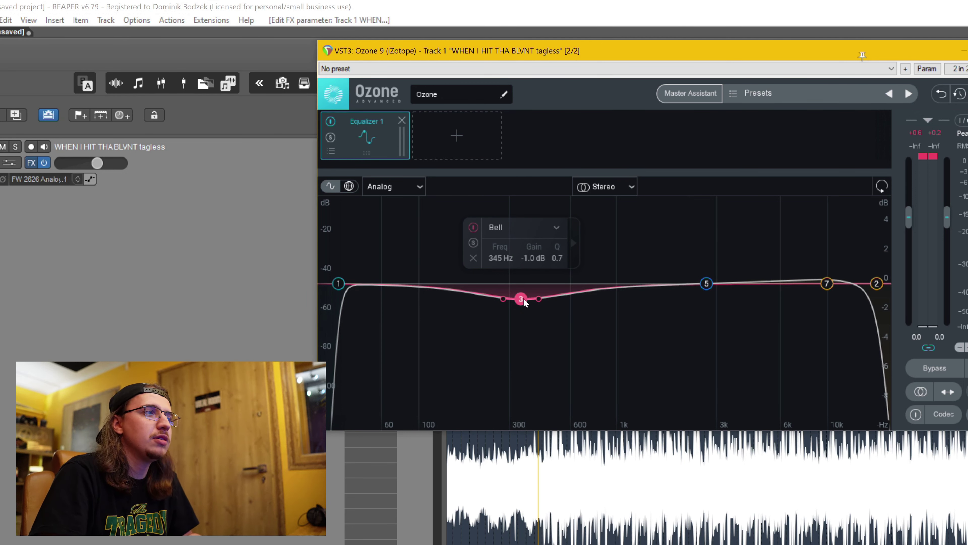
{"action": "left_click_drag", "start_coordinate": [521, 302], "coordinate": [518, 290]}
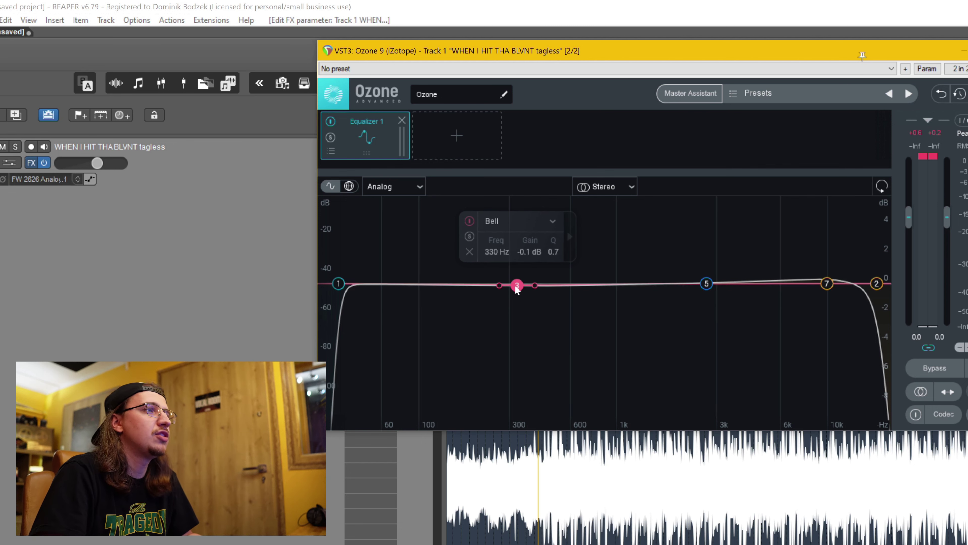
{"action": "key", "text": "space"}
{"action": "left_click_drag", "start_coordinate": [517, 286], "coordinate": [450, 296]}
{"action": "key", "text": "space"}
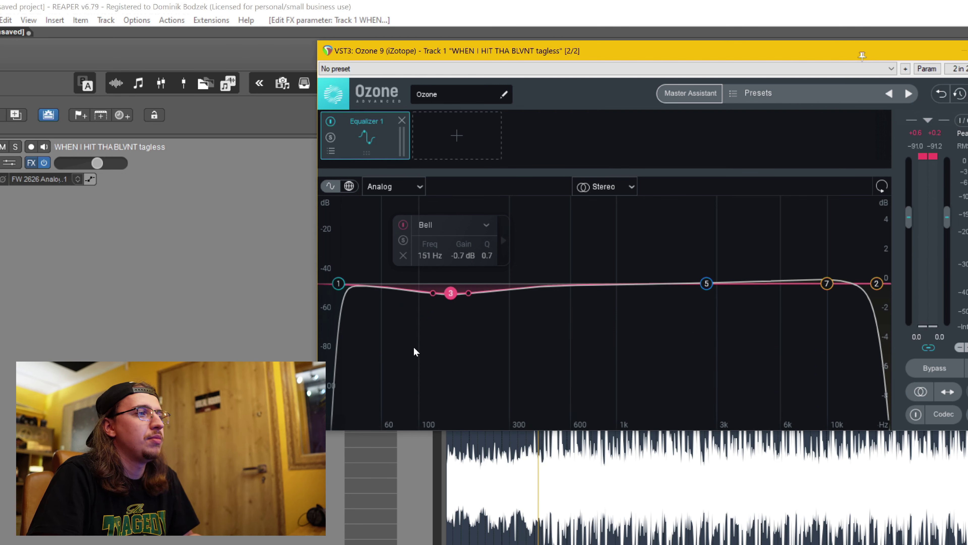
{"action": "left_click_drag", "start_coordinate": [451, 293], "coordinate": [453, 294]}
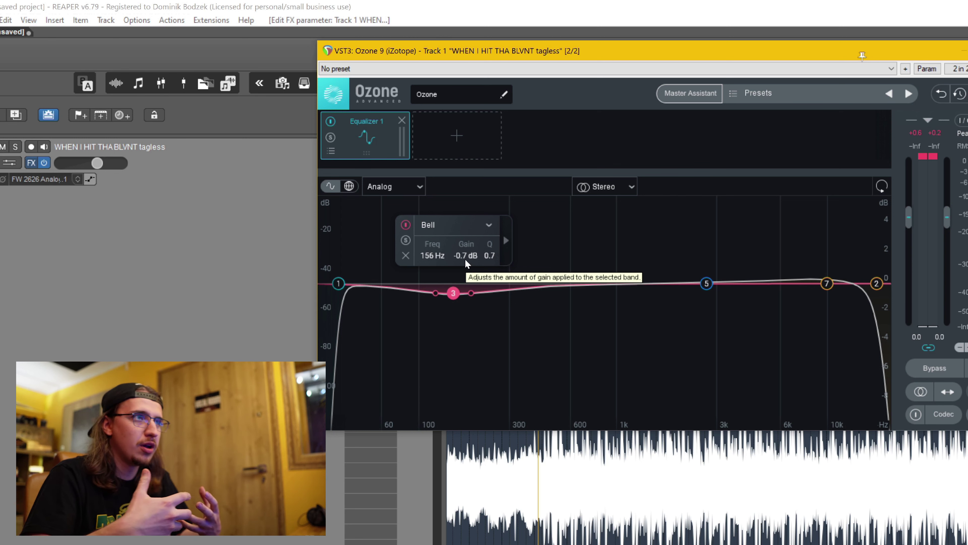
Add a Proportional Q band boosting about 1.7 dB at about 8453 Hz, and compare it disabled and enabled during playback.
{"action": "left_click_drag", "start_coordinate": [671, 283], "coordinate": [814, 260]}
{"action": "key", "text": "space"}
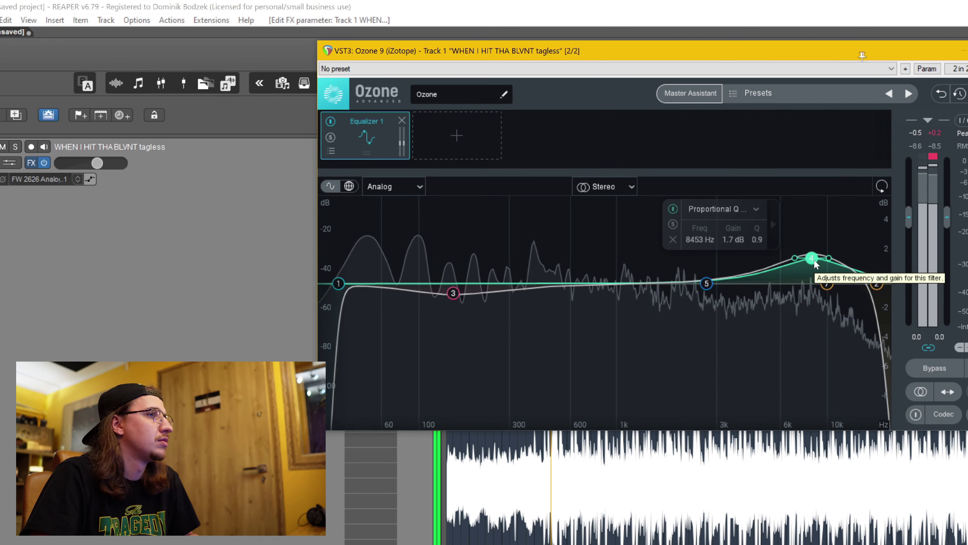
{"action": "left_click", "coordinate": [673, 209]}
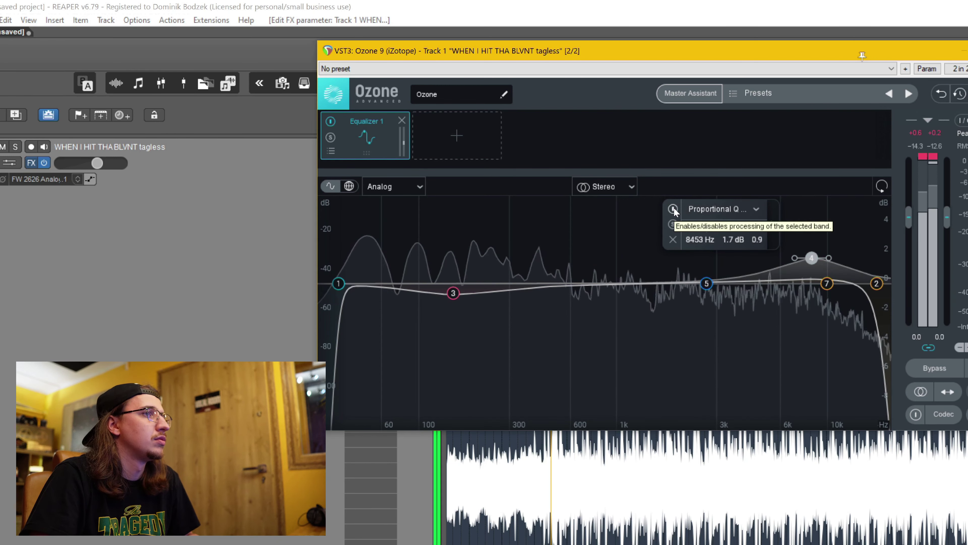
{"action": "left_click", "coordinate": [674, 209]}
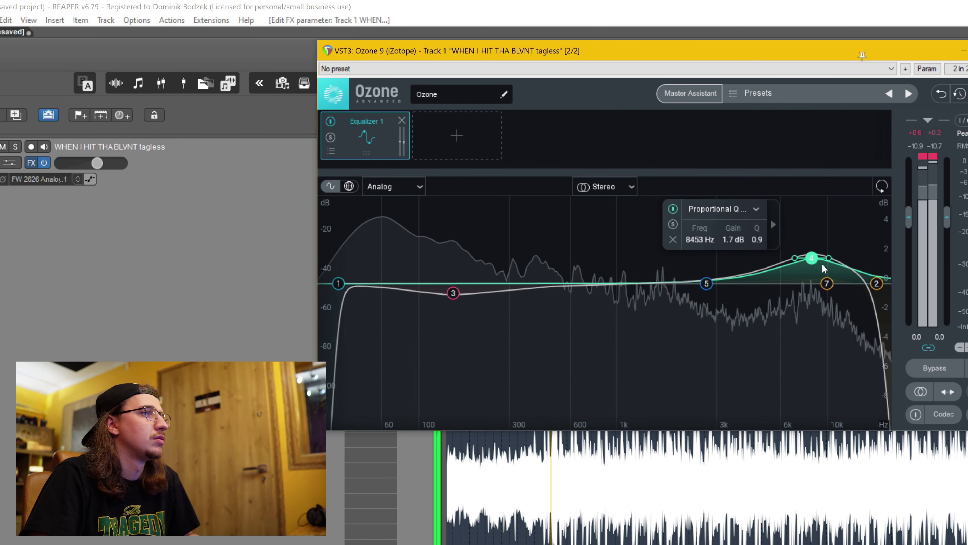
Lower the boost of band 4 to about 1.0 dB and widen it to a Q of about 0.6.
{"action": "left_click_drag", "start_coordinate": [814, 261], "coordinate": [794, 269]}
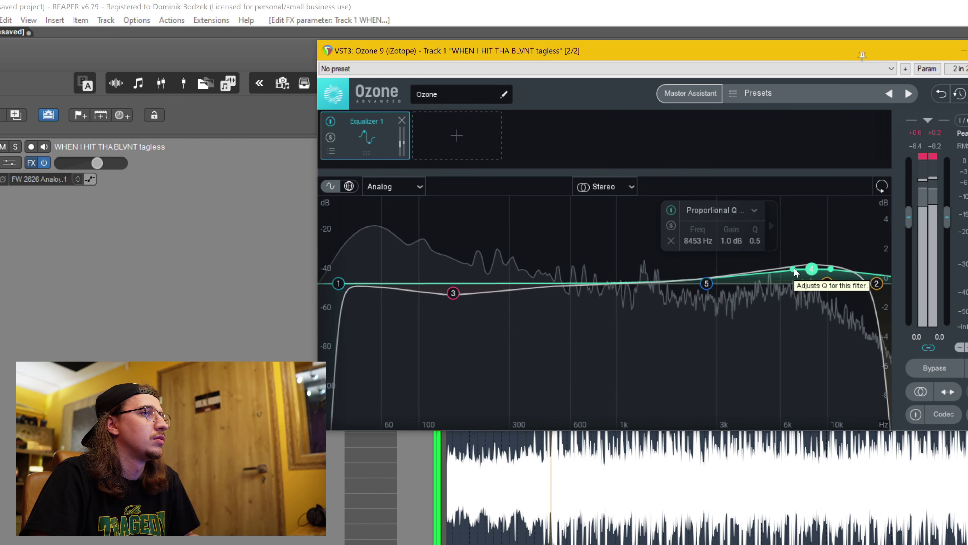
{"action": "left_click_drag", "start_coordinate": [794, 267], "coordinate": [795, 269]}
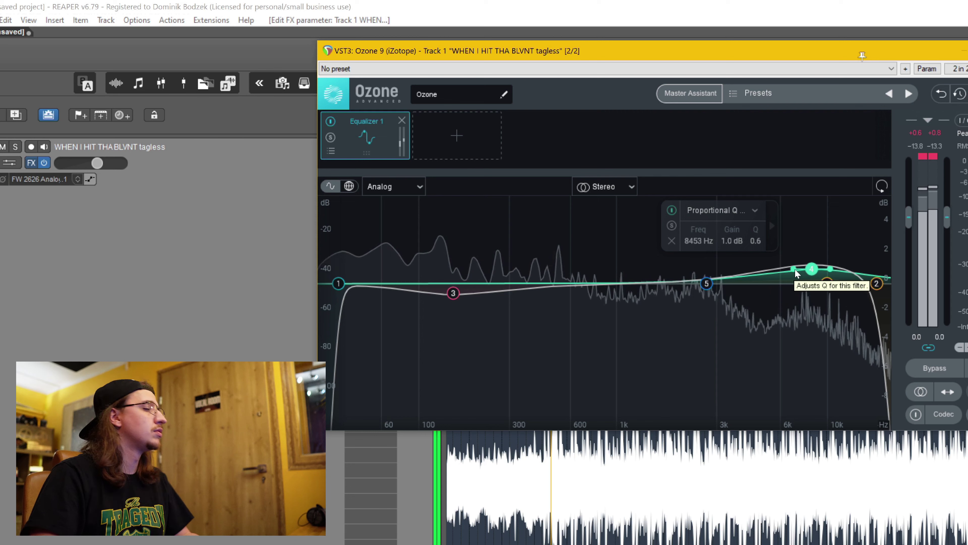
{"action": "key", "text": "space"}
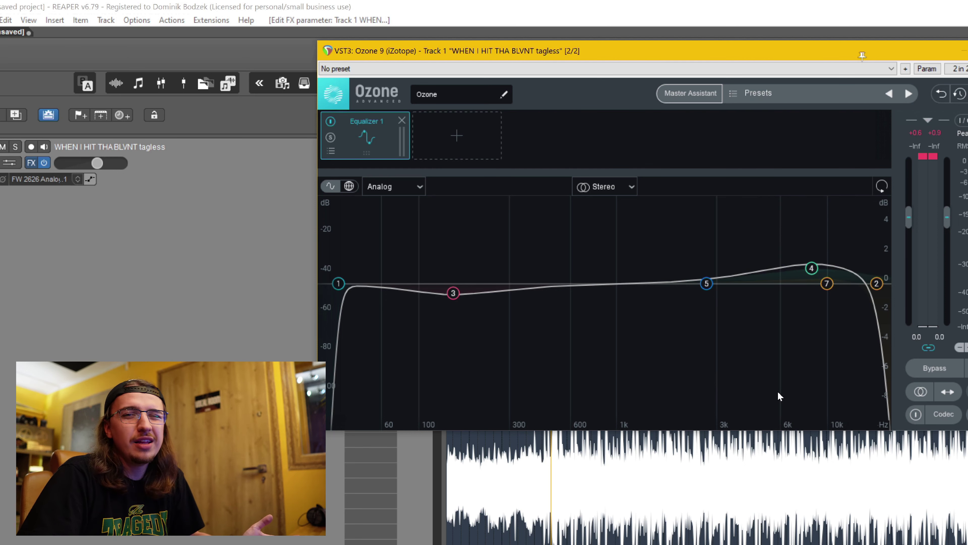
Play the track and compare the sound with the Equalizer 1 module bypassed and enabled.
{"action": "left_click", "coordinate": [462, 140]}
{"action": "left_click", "coordinate": [476, 128]}
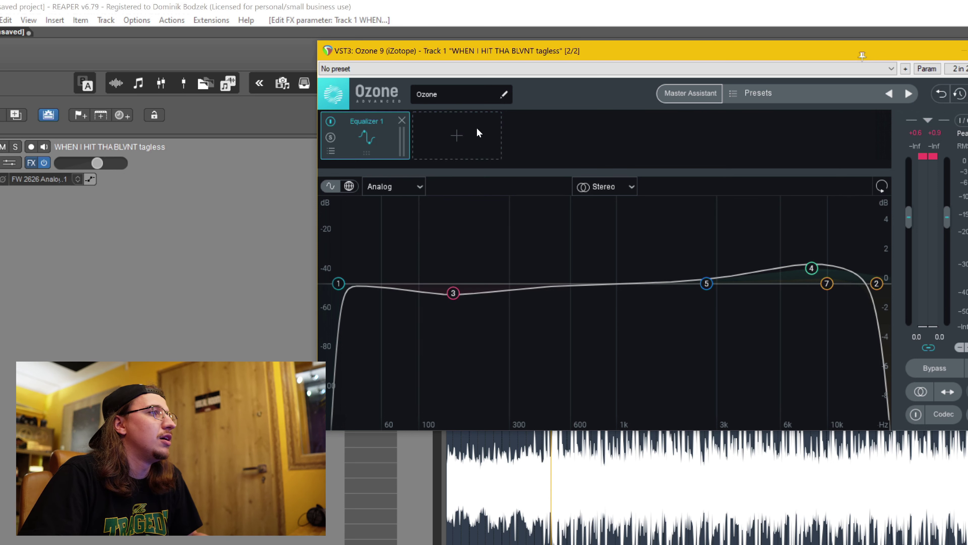
{"action": "left_click", "coordinate": [331, 122]}
{"action": "key", "text": "space"}
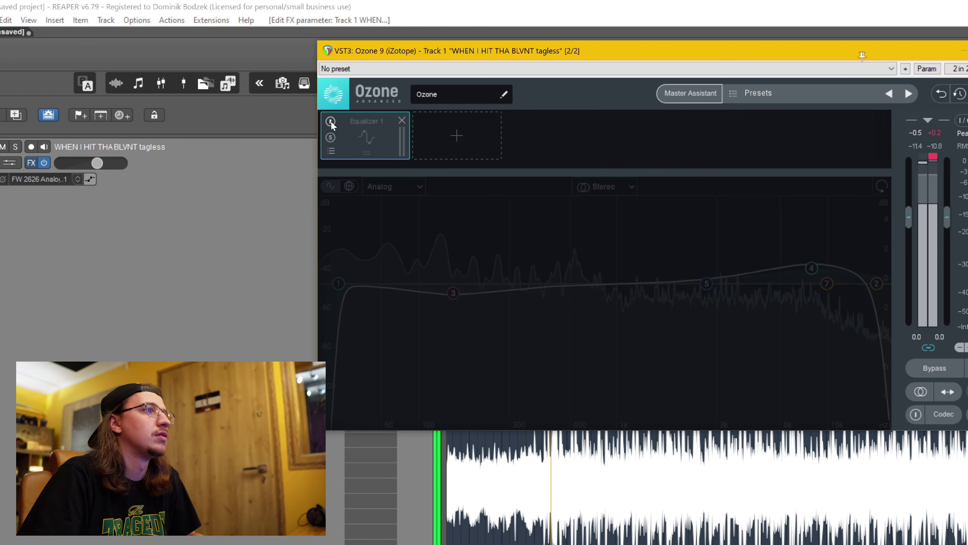
{"action": "left_click", "coordinate": [330, 121]}
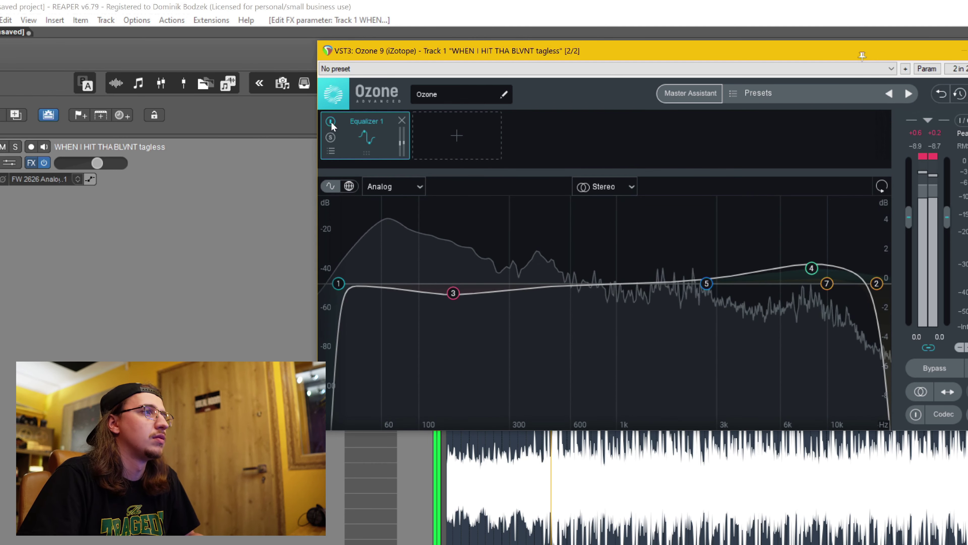
{"action": "left_click", "coordinate": [330, 121]}
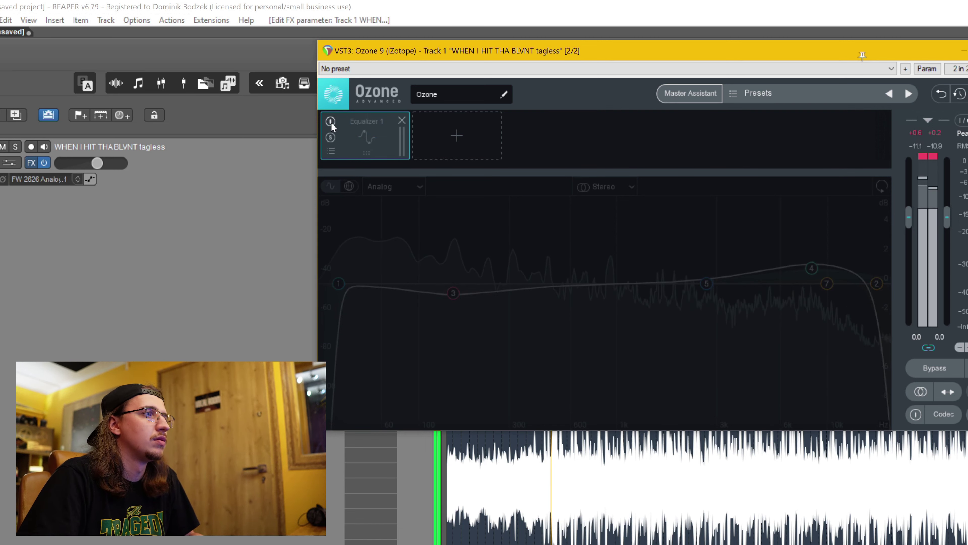
{"action": "left_click", "coordinate": [331, 123]}
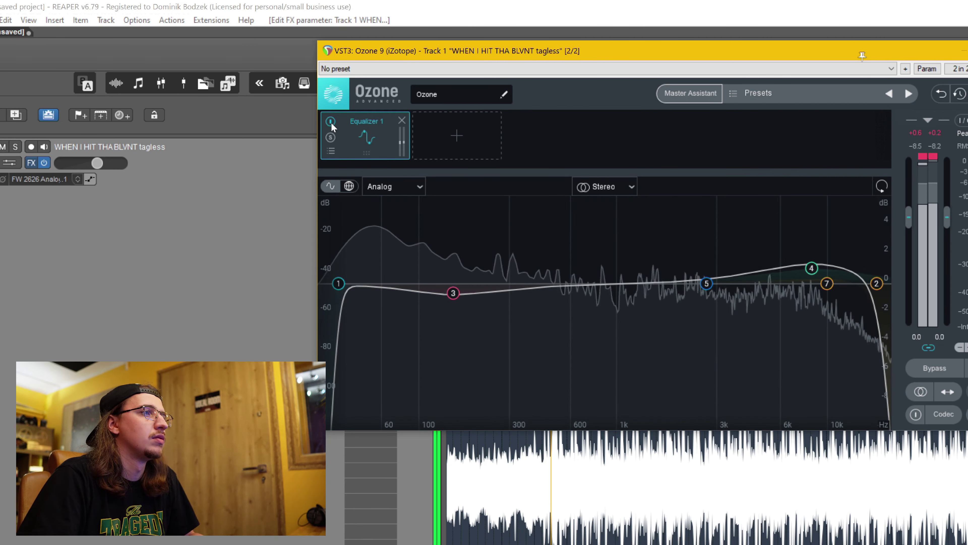
Move the cut of band 3 to about 190 Hz and compare the track with the equalizer bypassed and enabled.
{"action": "left_click", "coordinate": [453, 294]}
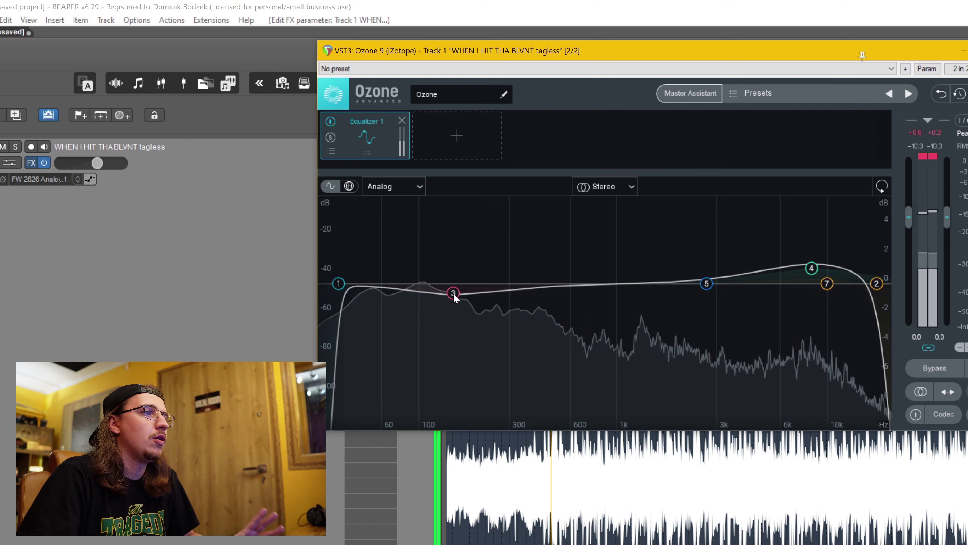
{"action": "left_click_drag", "start_coordinate": [454, 294], "coordinate": [470, 293]}
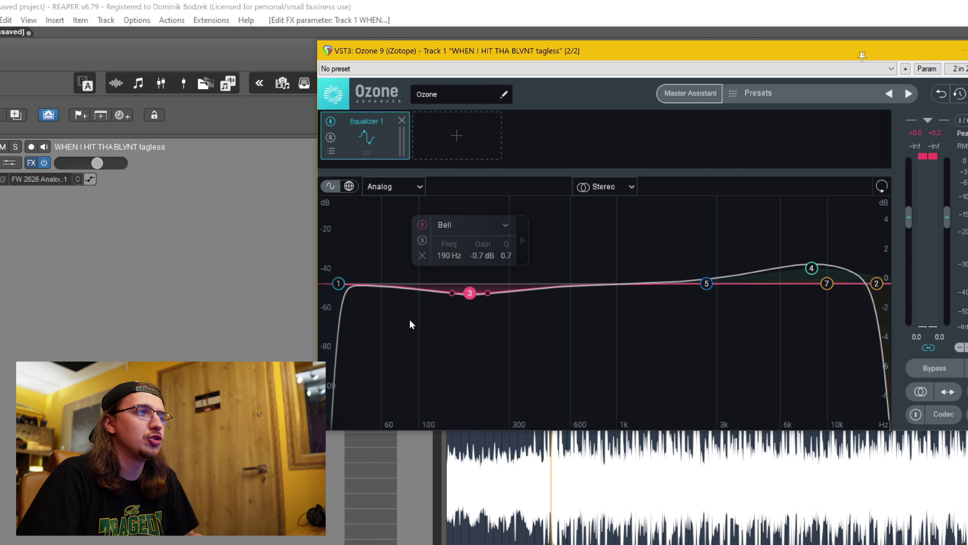
{"action": "key", "text": "space"}
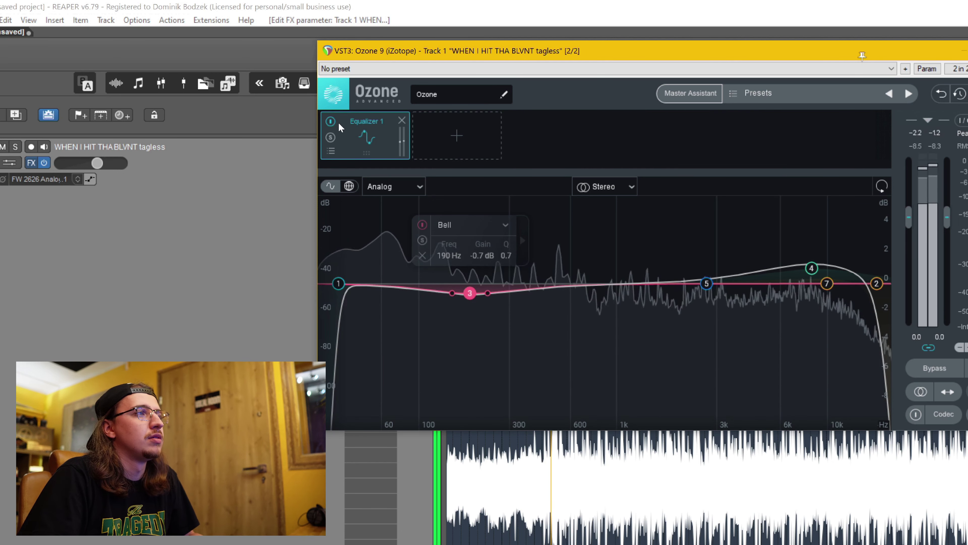
{"action": "left_click", "coordinate": [331, 122]}
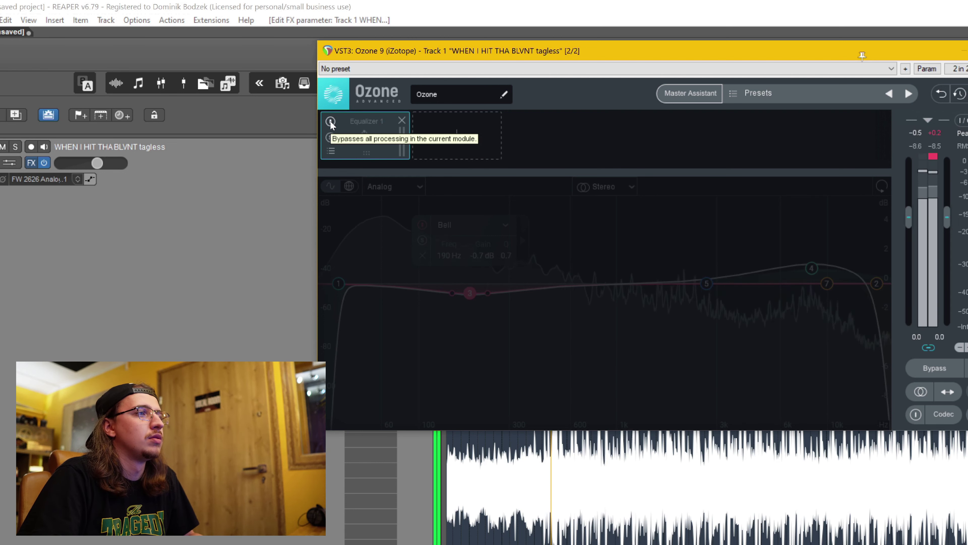
{"action": "left_click", "coordinate": [331, 122]}
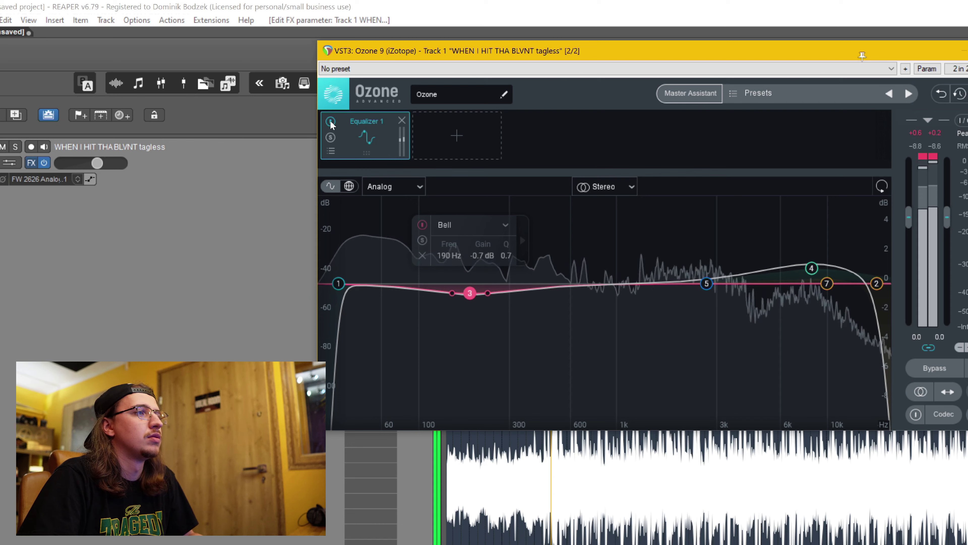
Soften the cut of band 3 to about -0.5 dB at about 187 Hz during playback.
{"action": "left_click_drag", "start_coordinate": [469, 292], "coordinate": [469, 291]}
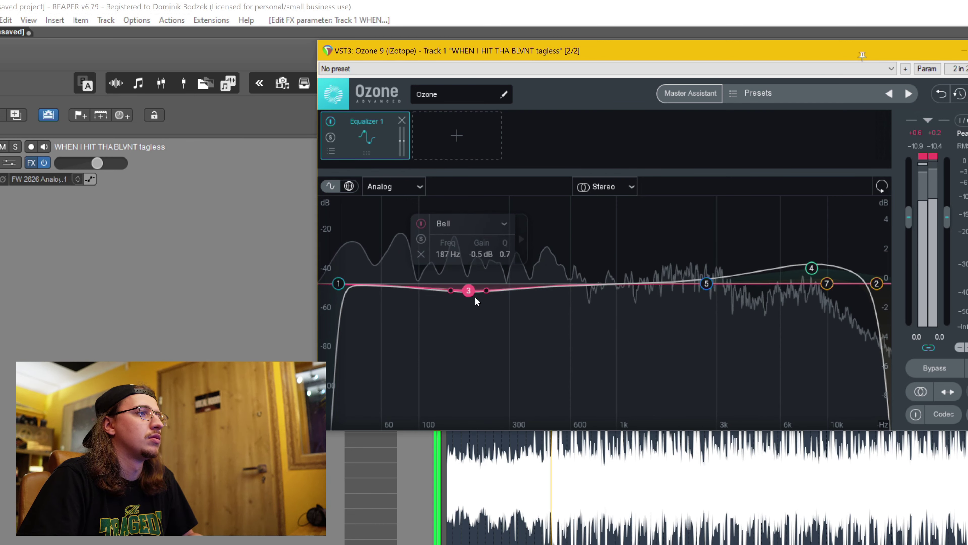
{"action": "left_click", "coordinate": [501, 337]}
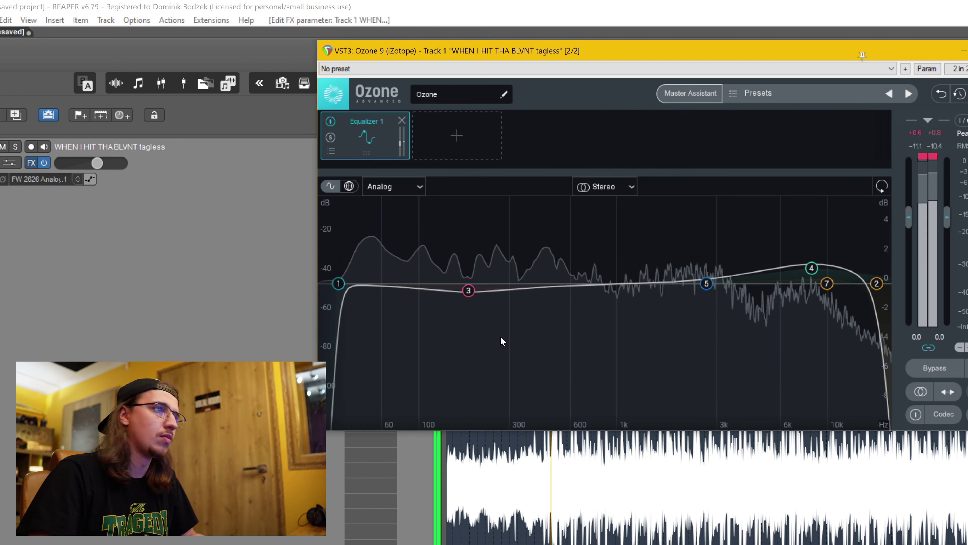
{"action": "key", "text": "space"}
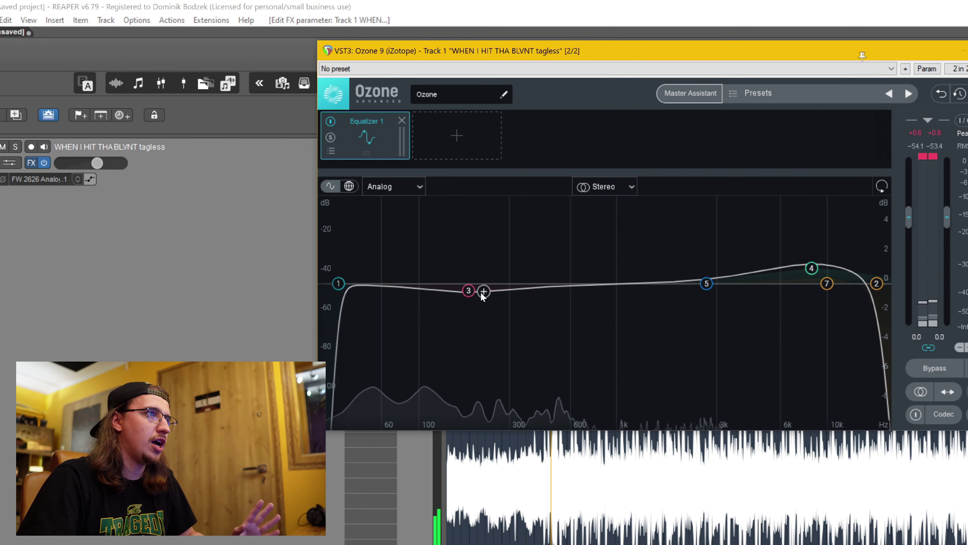
{"action": "left_click", "coordinate": [469, 291]}
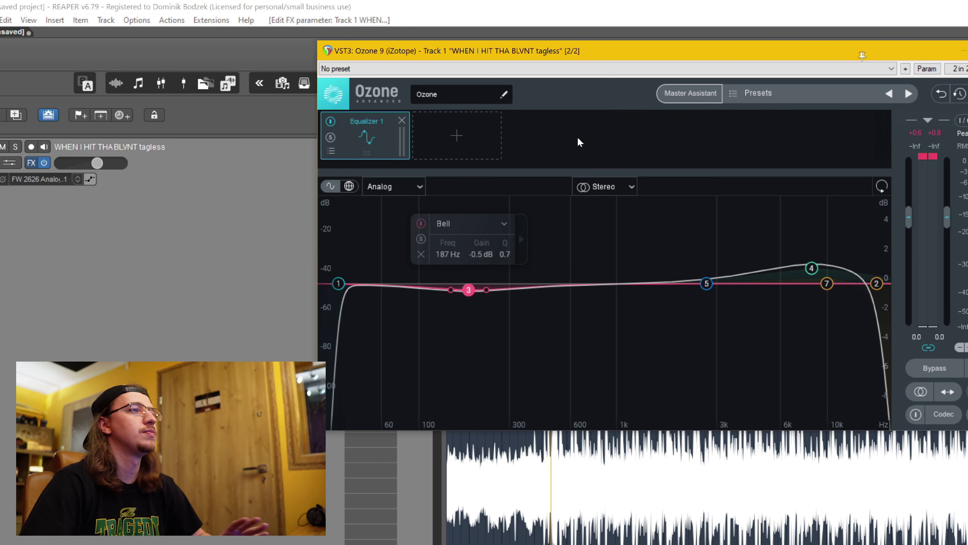
Add a Dynamics module after Equalizer 1.
{"action": "left_click", "coordinate": [457, 137]}
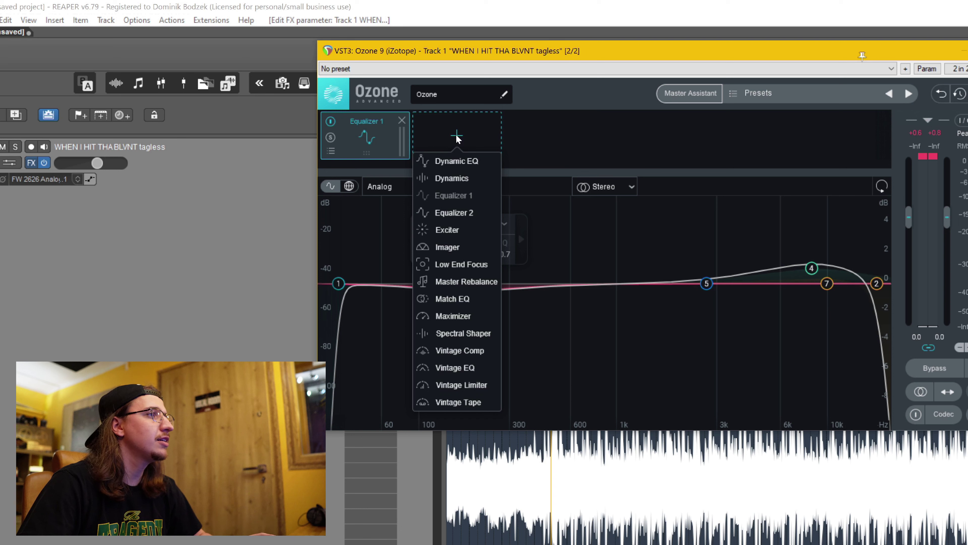
{"action": "left_click", "coordinate": [453, 179]}
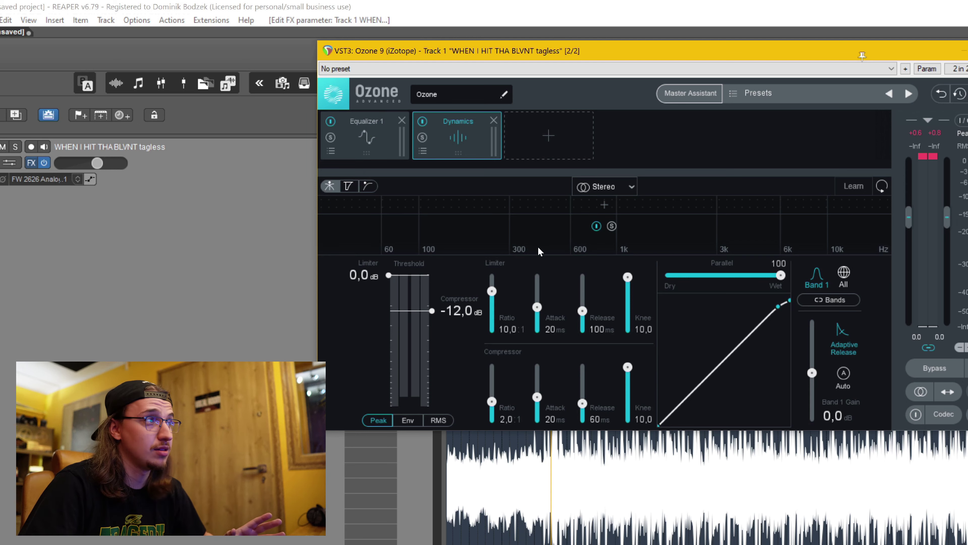
Move the Ozone 9 window aside, close the SSL EV2 Channel window behind it, and reposition the Ozone 9 window.
{"action": "left_click_drag", "start_coordinate": [422, 53], "coordinate": [334, 230]}
{"action": "left_click", "coordinate": [367, 163]}
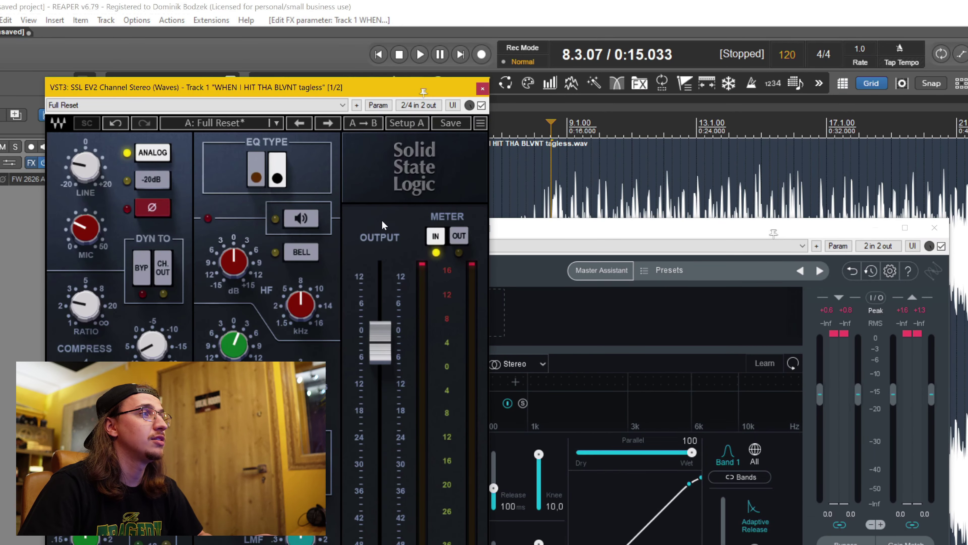
{"action": "left_click", "coordinate": [483, 89]}
{"action": "left_click_drag", "start_coordinate": [517, 224], "coordinate": [542, 126]}
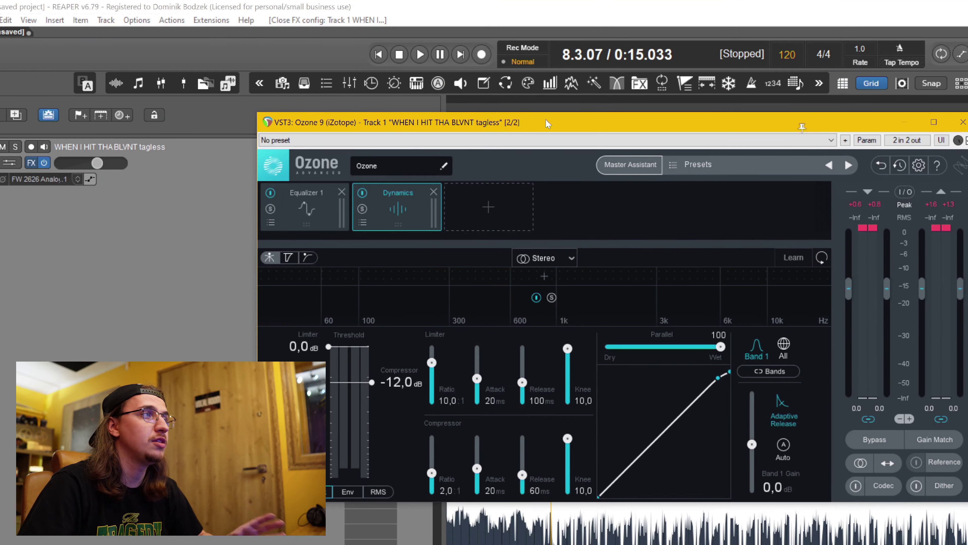
Remove the Dynamics module from the Ozone chain.
{"action": "left_click", "coordinate": [434, 192]}
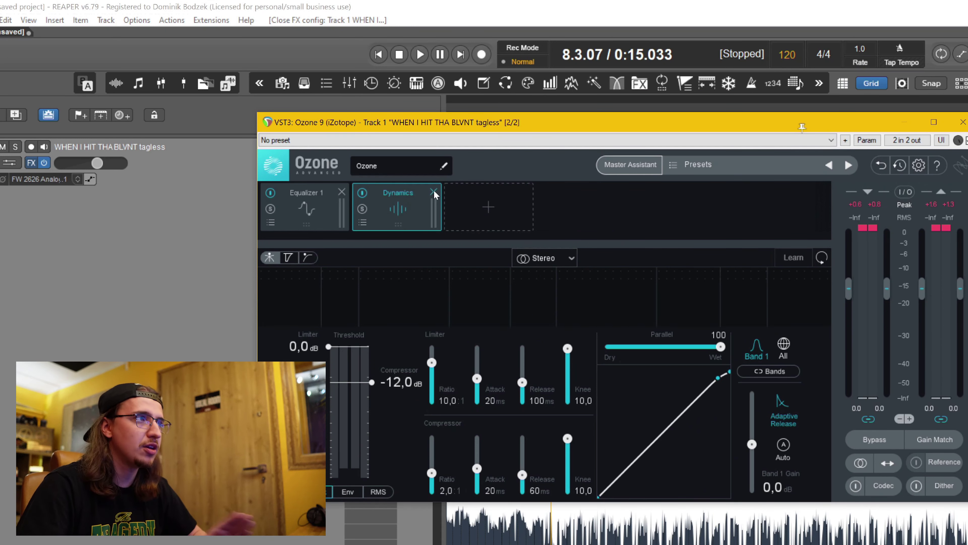
{"action": "left_click", "coordinate": [405, 210]}
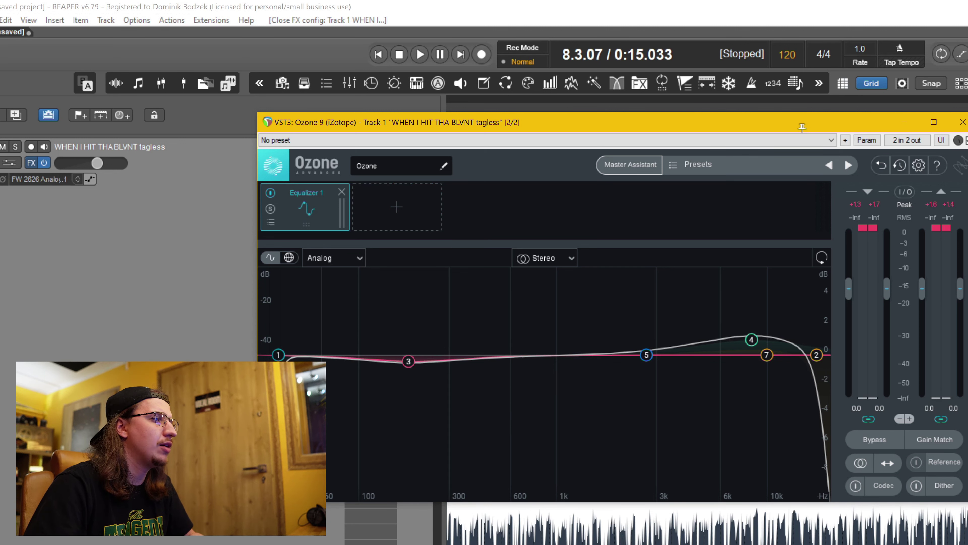
Place the edit cursor at about 0:15.347, play the track, and set band 5 to about -2.3 dB at about 2382 Hz.
{"action": "scroll", "coordinate": [696, 530], "scroll_direction": "up", "scroll_amount": 4}
{"action": "left_click", "coordinate": [695, 530]}
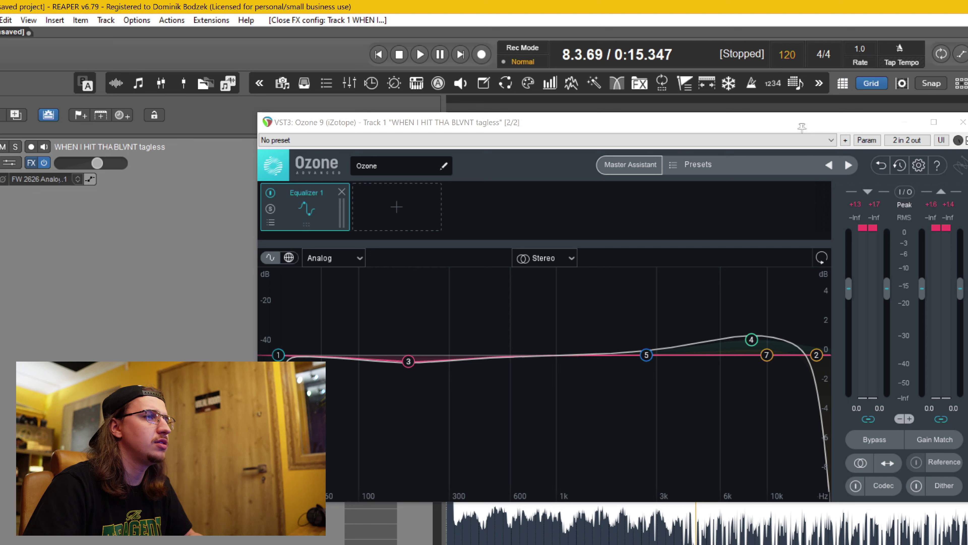
{"action": "left_click_drag", "start_coordinate": [646, 355], "coordinate": [637, 389]}
{"action": "key", "text": "space"}
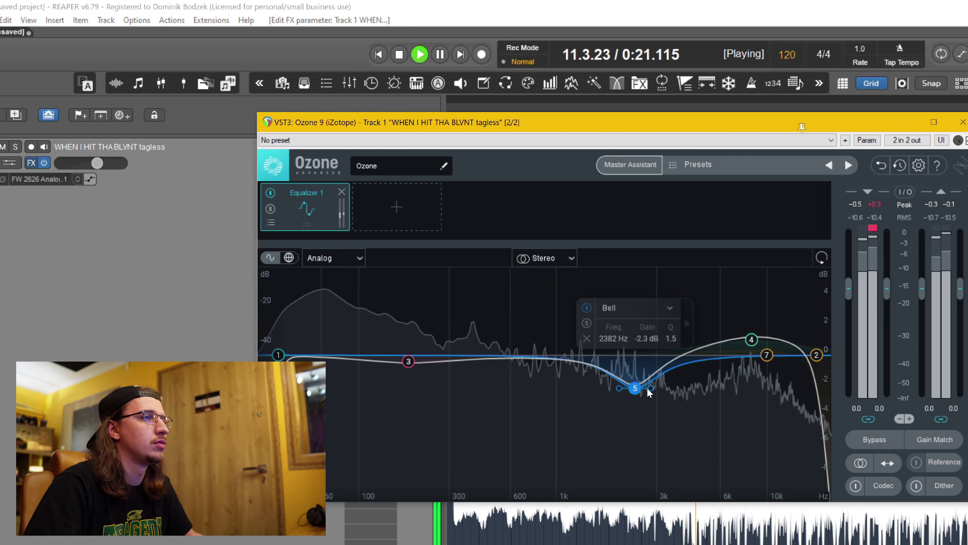
Widen the band 5 cut to a Q of about 1.1 near 2536 Hz, fine-tune its depth, and stop playback.
{"action": "mouse_move", "coordinate": [652, 389]}
{"action": "left_mouse_down"}
{"action": "mouse_move", "coordinate": [643, 468]}
{"action": "mouse_move", "coordinate": [643, 396]}
{"action": "left_mouse_up"}
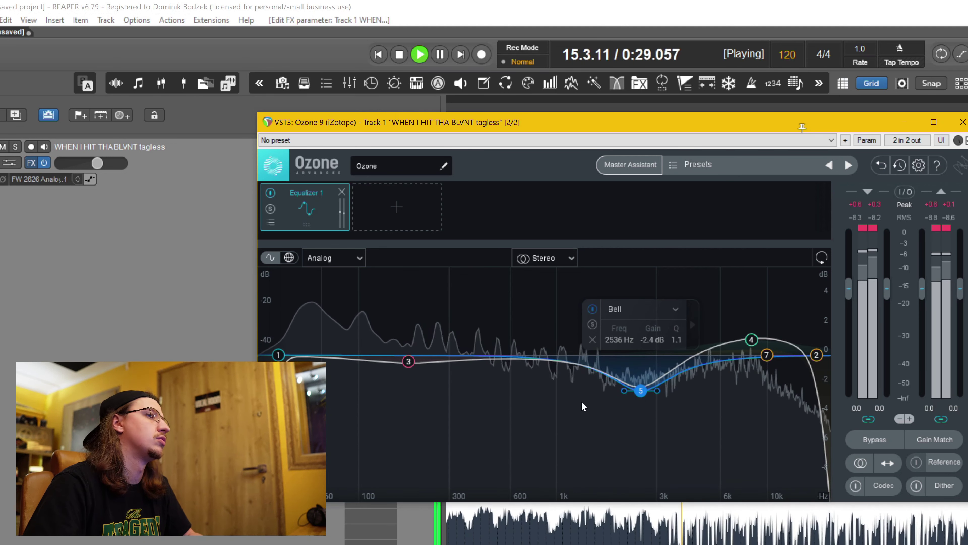
{"action": "left_click_drag", "start_coordinate": [641, 393], "coordinate": [640, 389]}
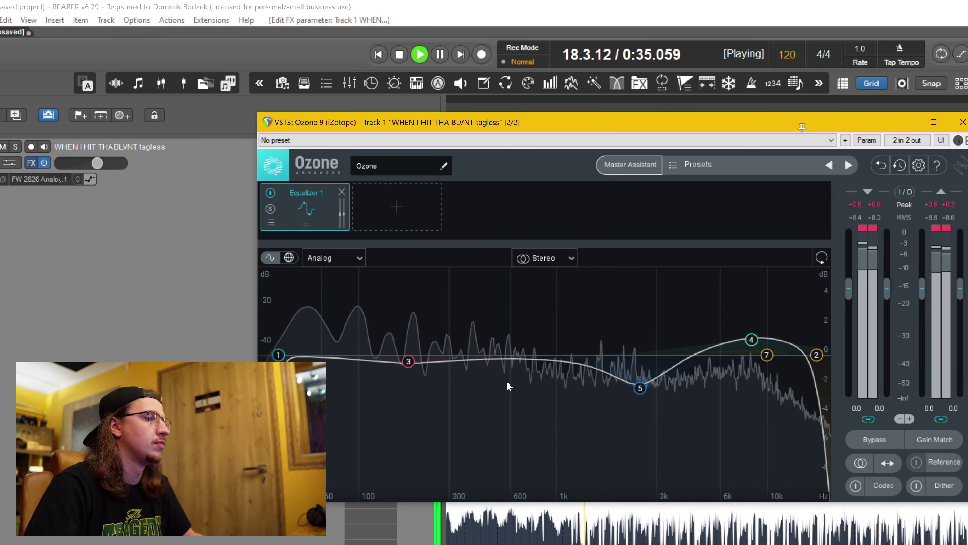
{"action": "key", "text": "space"}
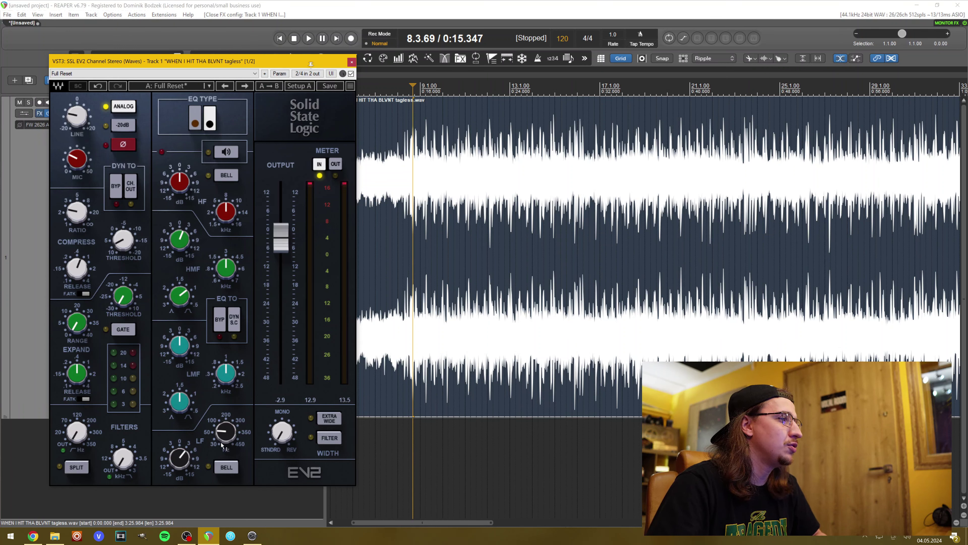
During playback, boost the SSL EV2 Channel's LF band to about 6.2 dB and set its frequency to about 73 Hz.
{"action": "key", "text": "space"}
{"action": "left_click", "coordinate": [179, 465]}
{"action": "left_click_drag", "start_coordinate": [178, 464], "coordinate": [178, 454]}
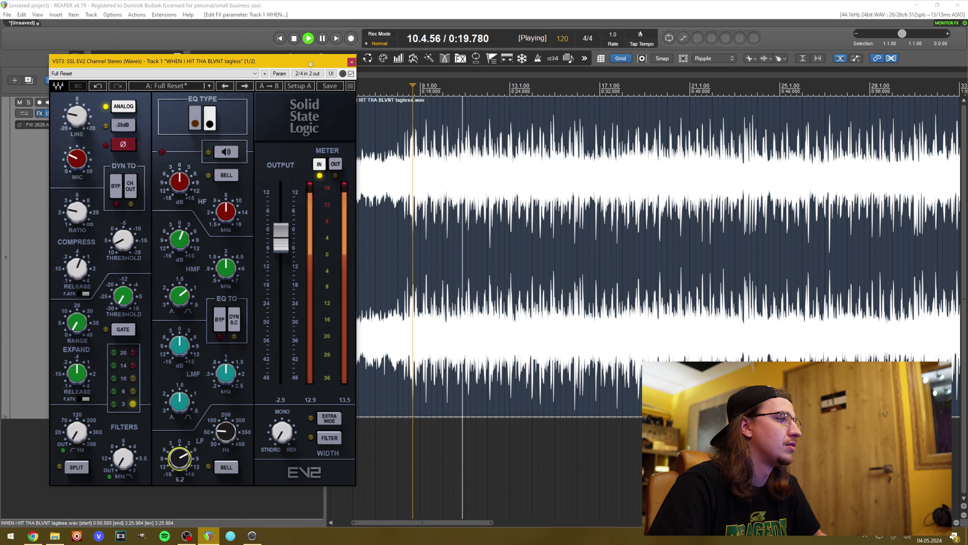
{"action": "left_click", "coordinate": [225, 431]}
{"action": "left_click_drag", "start_coordinate": [226, 431], "coordinate": [226, 427]}
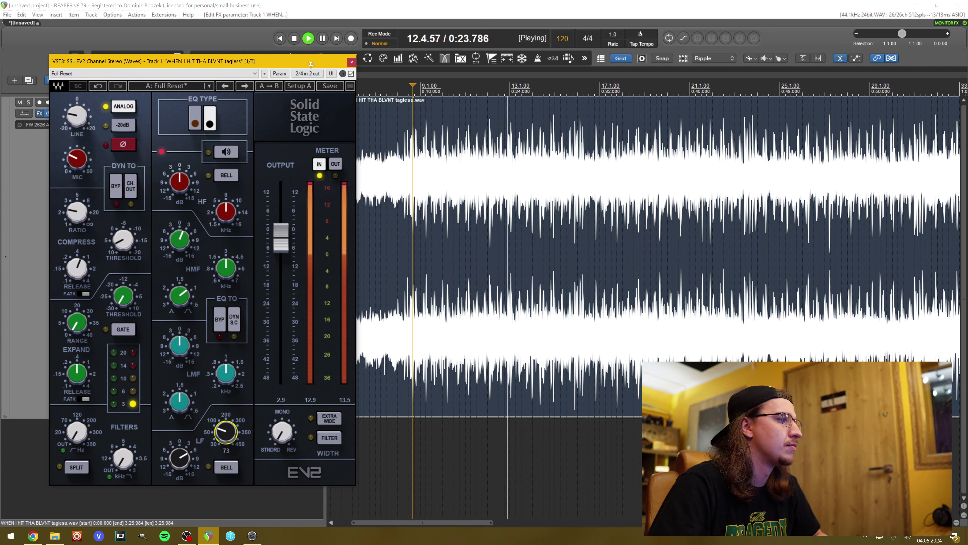
{"action": "left_click", "coordinate": [179, 458]}
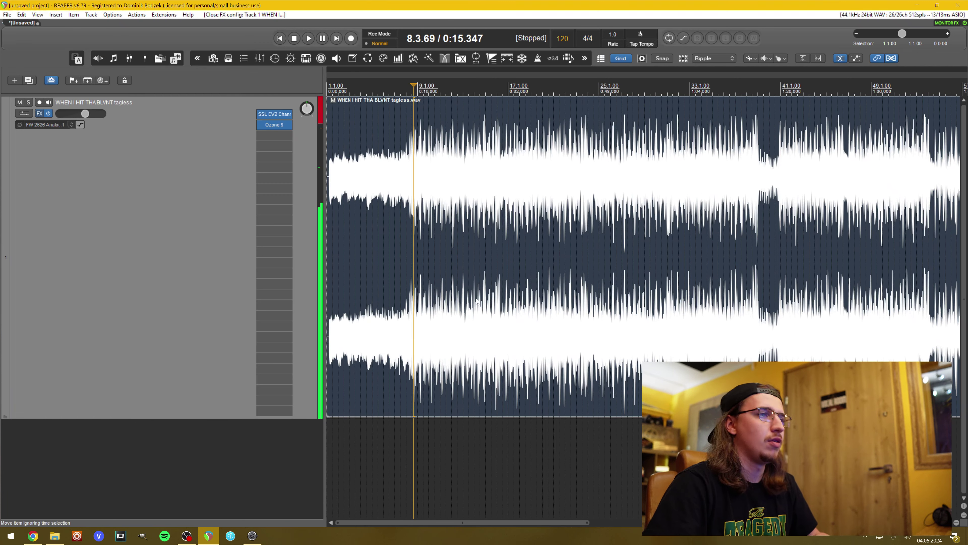
Check the Ozone 9 equalizer curve and the SSL EV2 Channel's LF frequency setting, closing each plugin window after viewing.
{"action": "scroll", "coordinate": [557, 282], "scroll_direction": "up", "scroll_amount": 2}
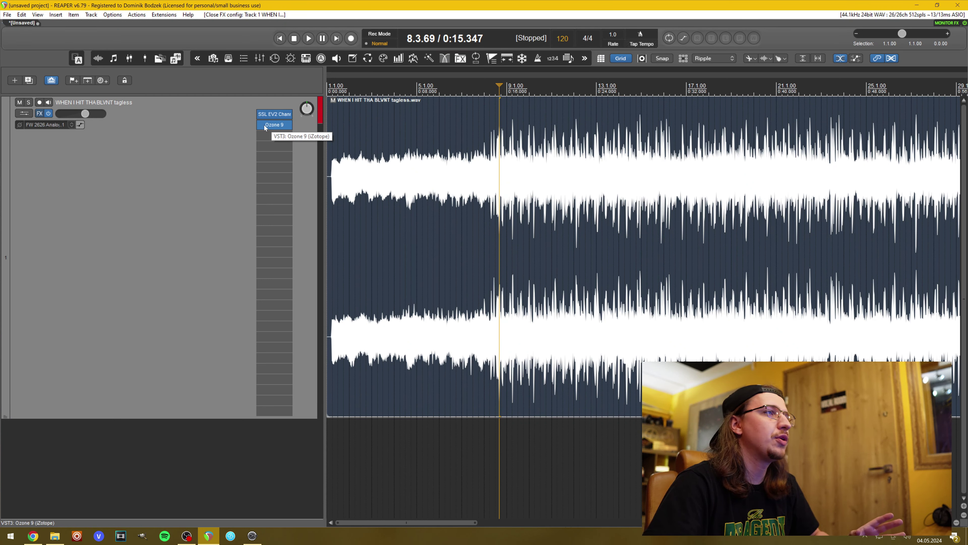
{"action": "left_click", "coordinate": [273, 124]}
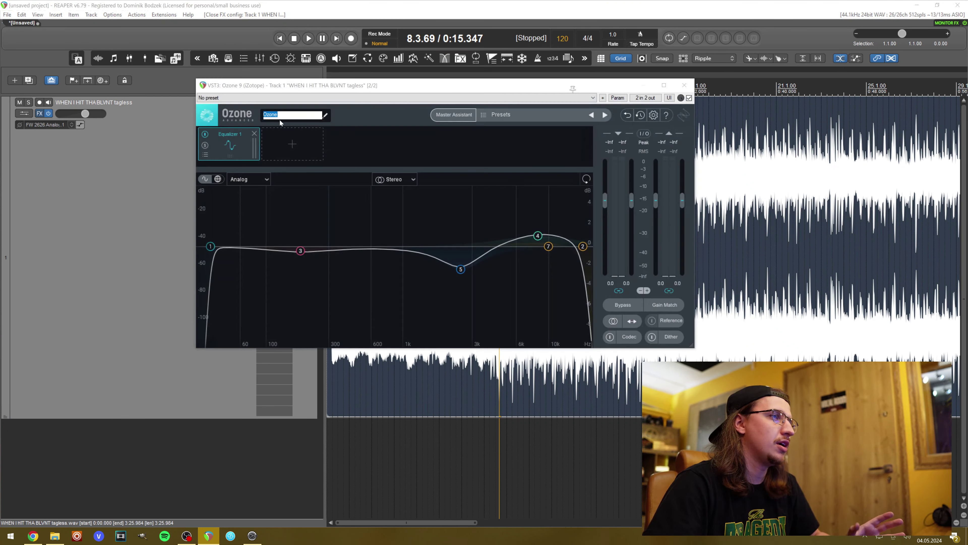
{"action": "left_click", "coordinate": [685, 86]}
{"action": "left_click", "coordinate": [273, 114]}
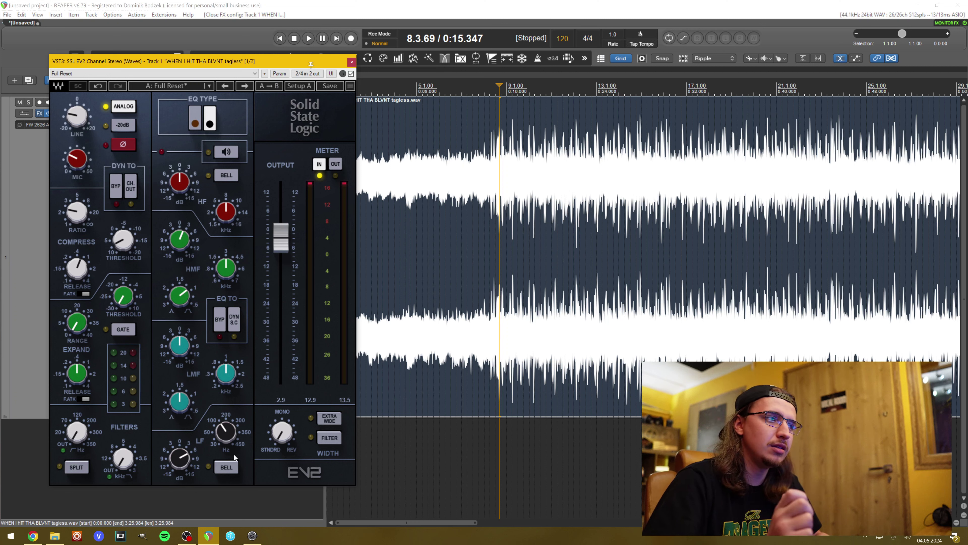
{"action": "left_click", "coordinate": [228, 434]}
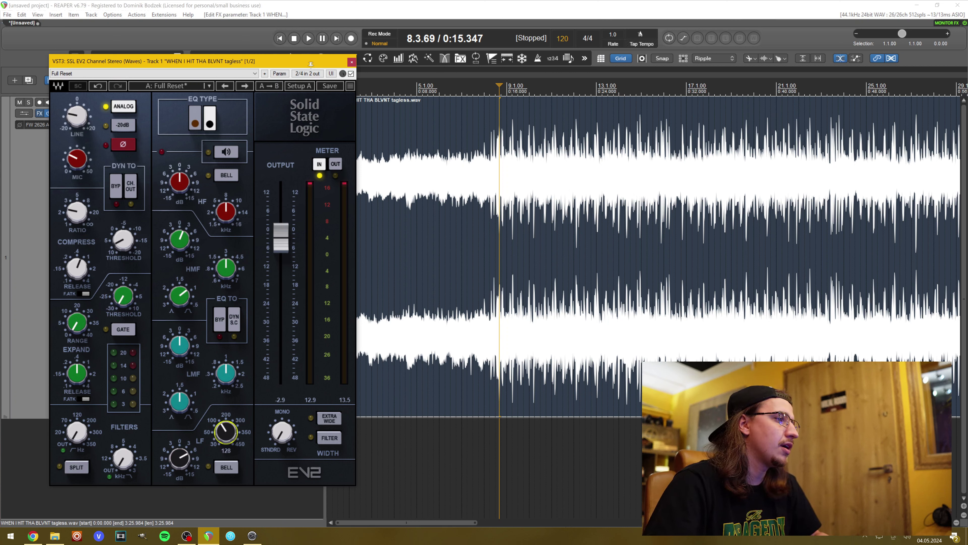
{"action": "left_click", "coordinate": [351, 63]}
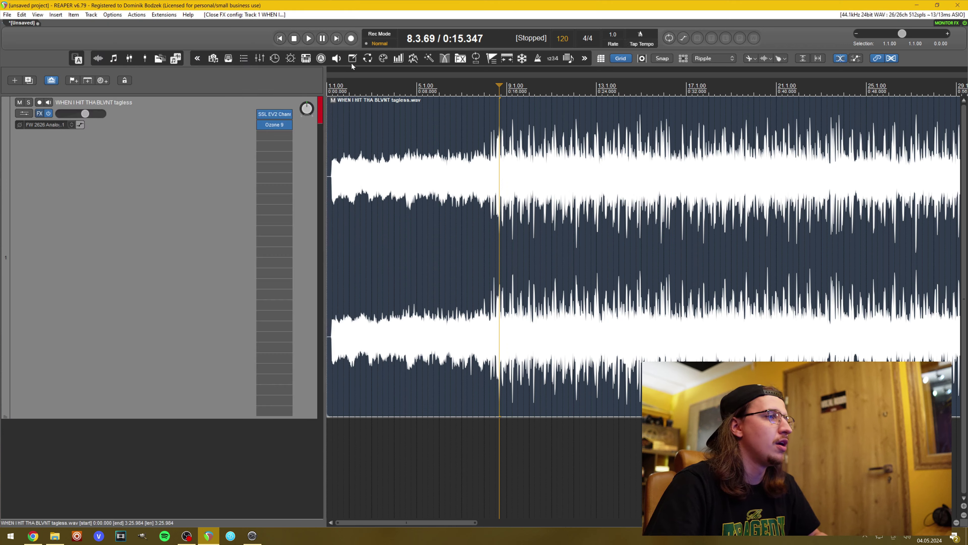
Reopen Ozone 9 and add a Vintage Tape module after Equalizer 1.
{"action": "left_click", "coordinate": [284, 124]}
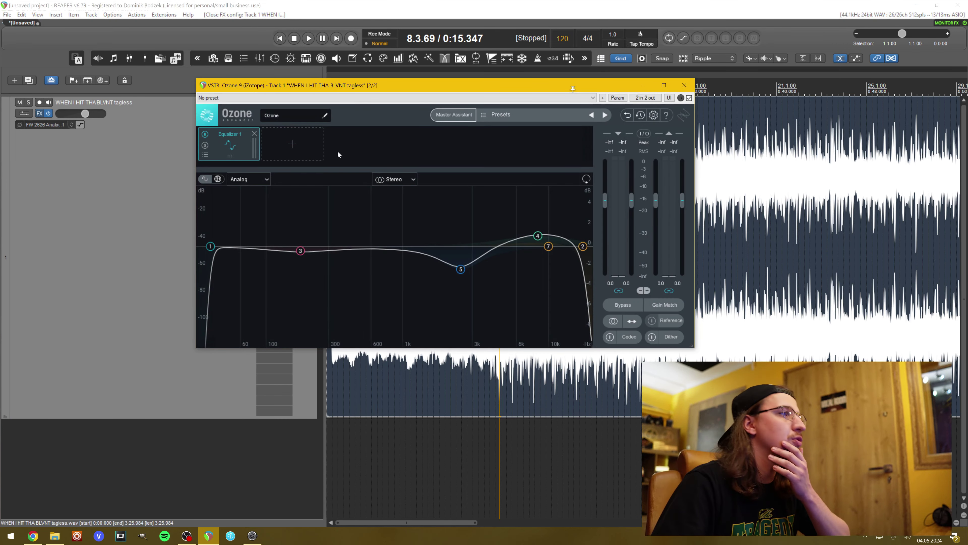
{"action": "left_click", "coordinate": [301, 144]}
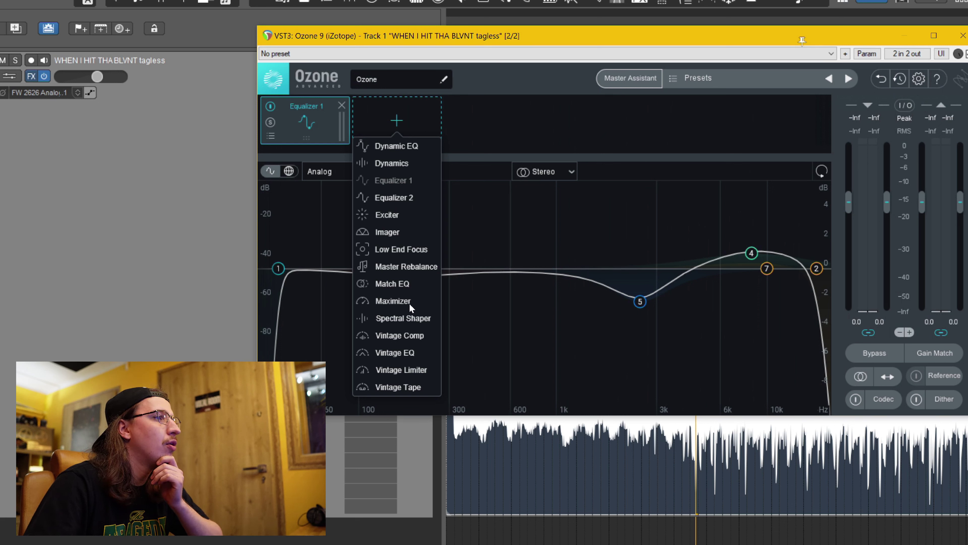
{"action": "left_click", "coordinate": [389, 391]}
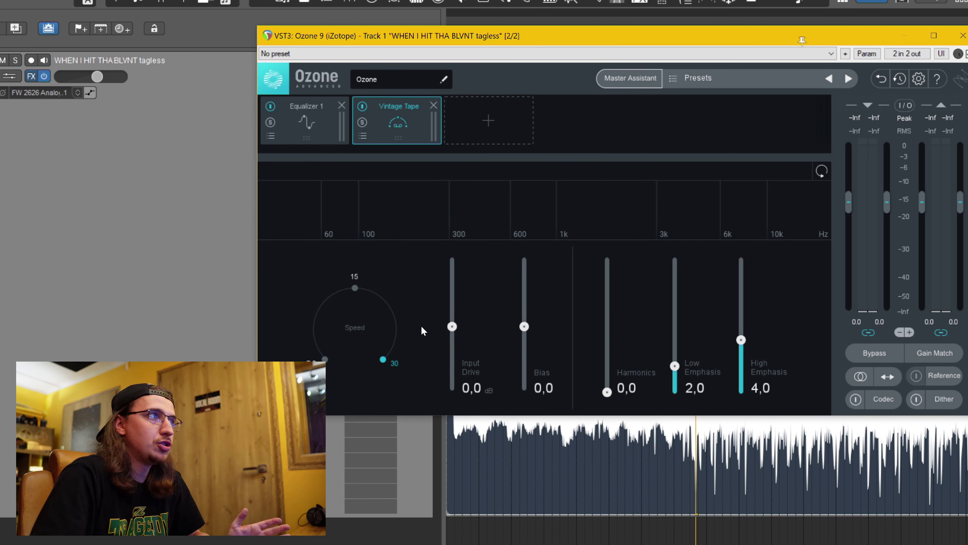
Audition the Vintage Tape's Input Drive up to 30 dB during playback, settle it at about 9.1 dB, and stop playback.
{"action": "key", "text": "space"}
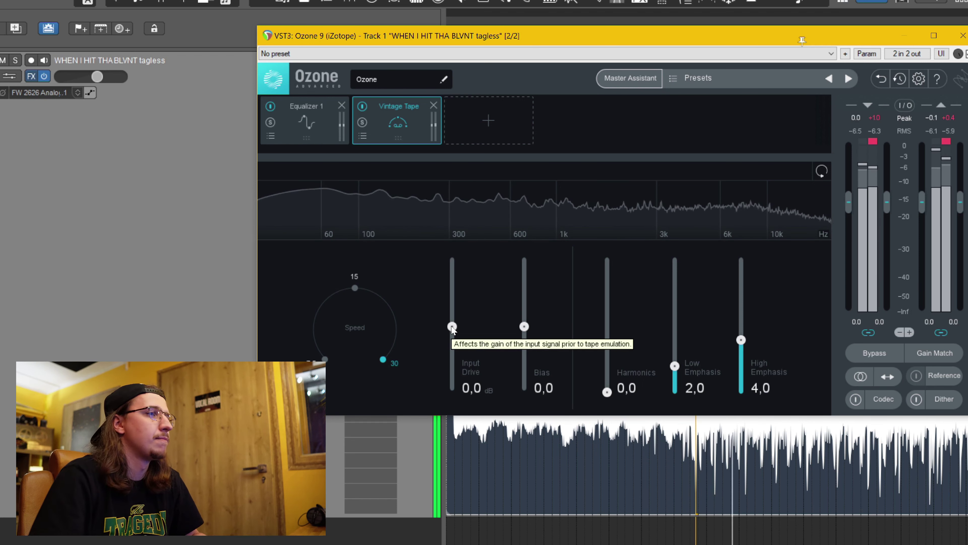
{"action": "left_click_drag", "start_coordinate": [452, 327], "coordinate": [453, 261]}
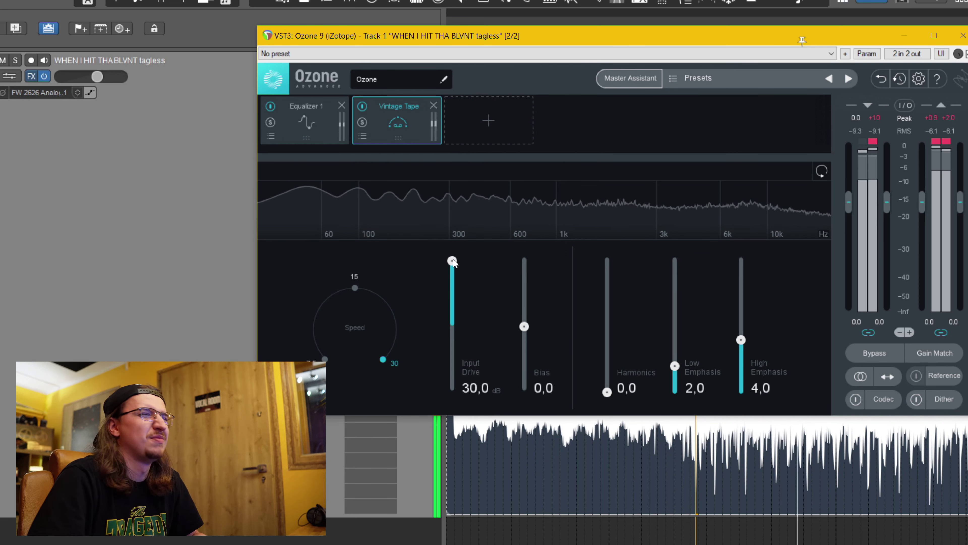
{"action": "left_click_drag", "start_coordinate": [452, 261], "coordinate": [455, 303]}
{"action": "key", "text": "space"}
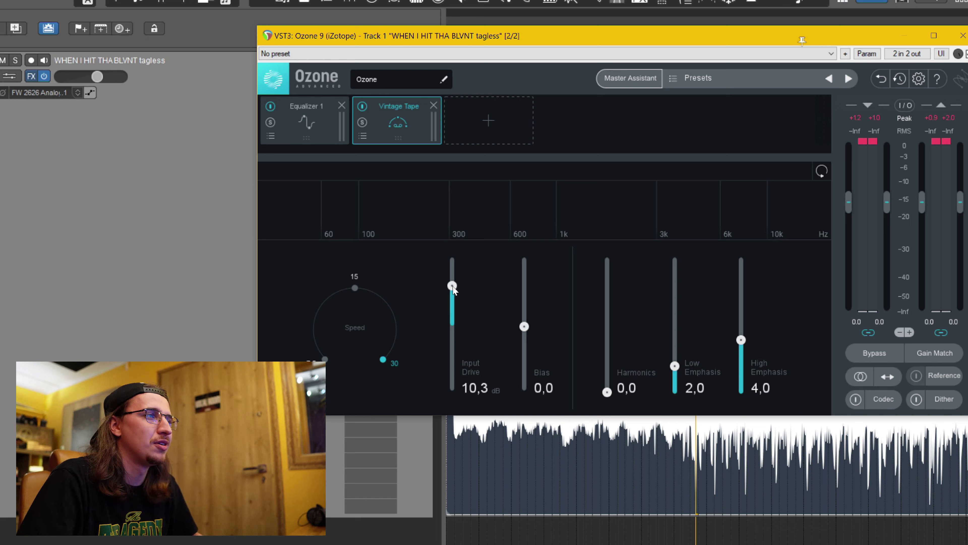
{"action": "key", "text": "space"}
{"action": "left_click_drag", "start_coordinate": [453, 289], "coordinate": [455, 283]}
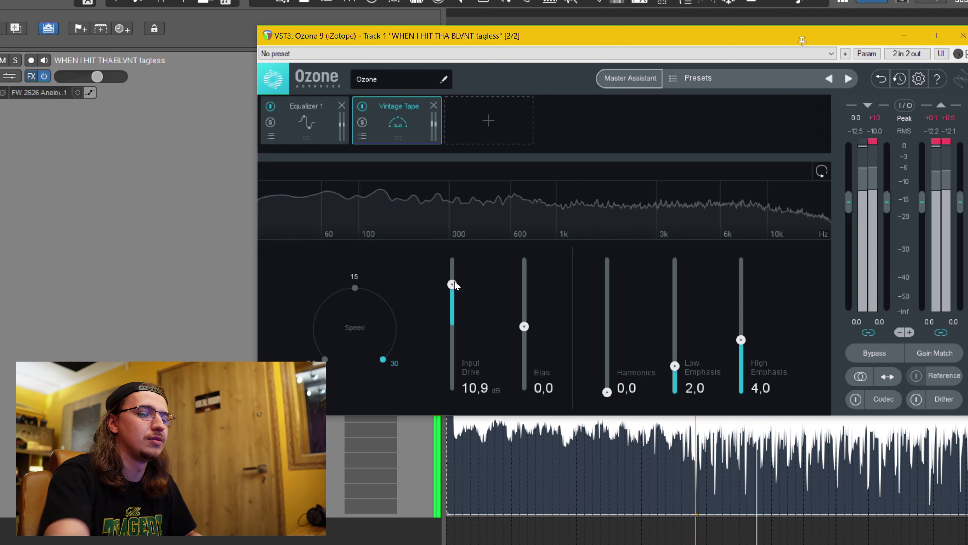
{"action": "left_click_drag", "start_coordinate": [455, 283], "coordinate": [456, 293]}
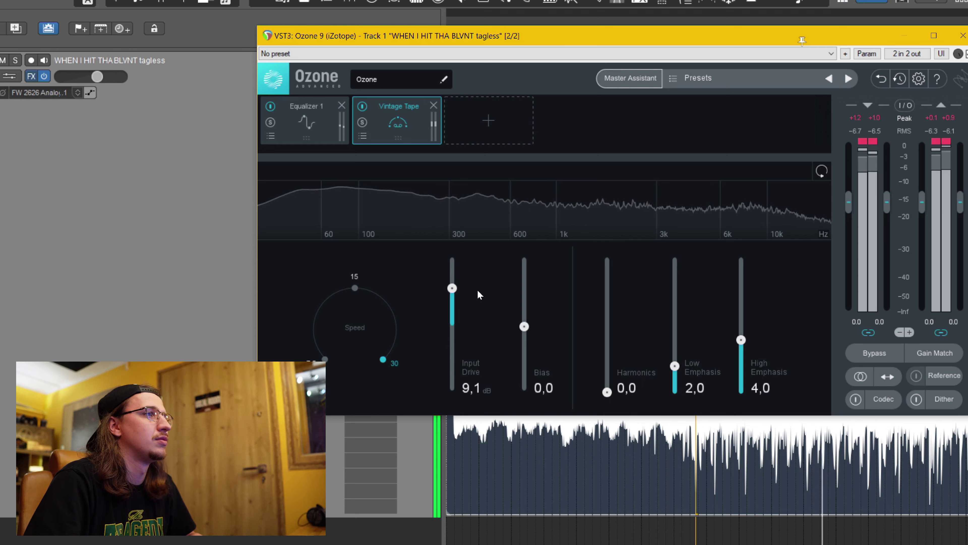
{"action": "key", "text": "space"}
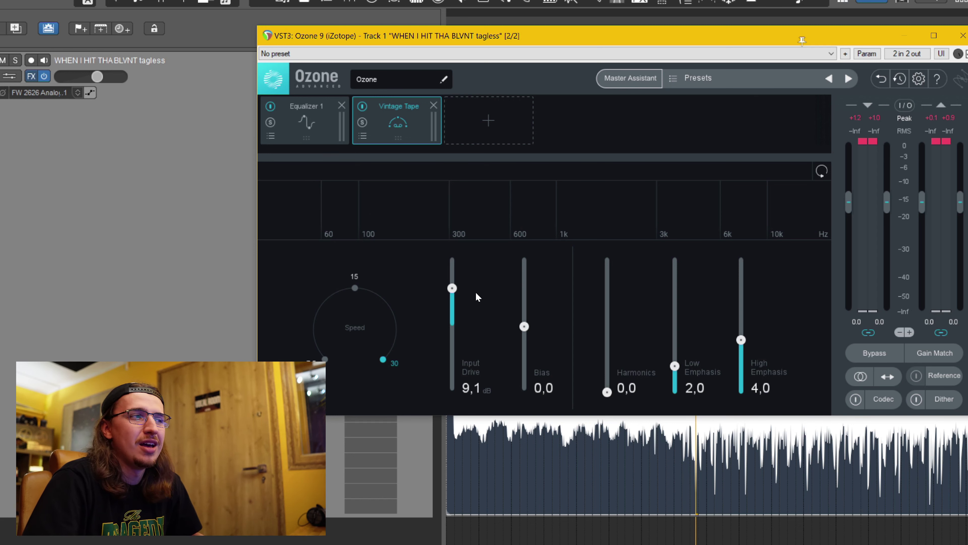
Audition the Vintage Tape's Bias at both extremes, 10 and -10, during playback.
{"action": "left_click_drag", "start_coordinate": [524, 332], "coordinate": [528, 350]}
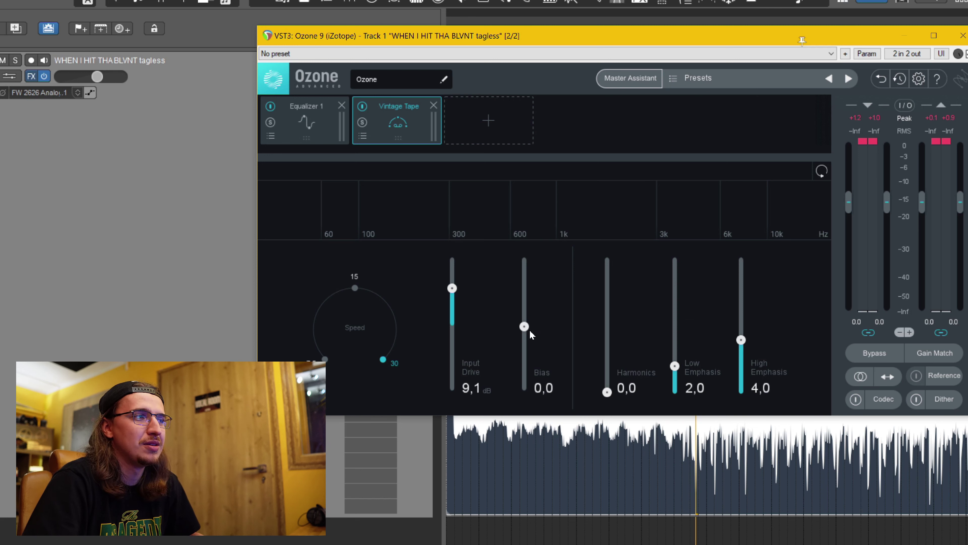
{"action": "key", "text": "space"}
{"action": "left_click_drag", "start_coordinate": [525, 327], "coordinate": [525, 253]}
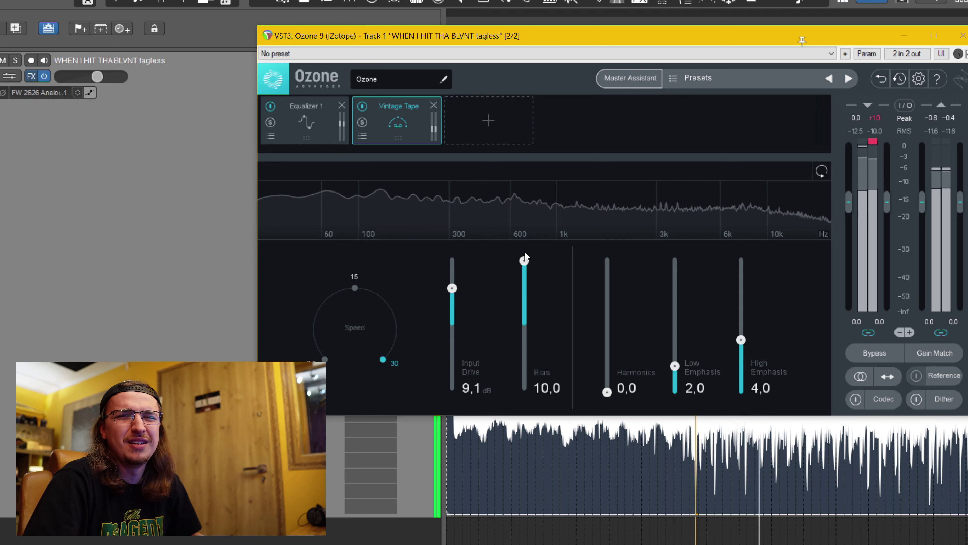
{"action": "left_click_drag", "start_coordinate": [525, 251], "coordinate": [536, 399]}
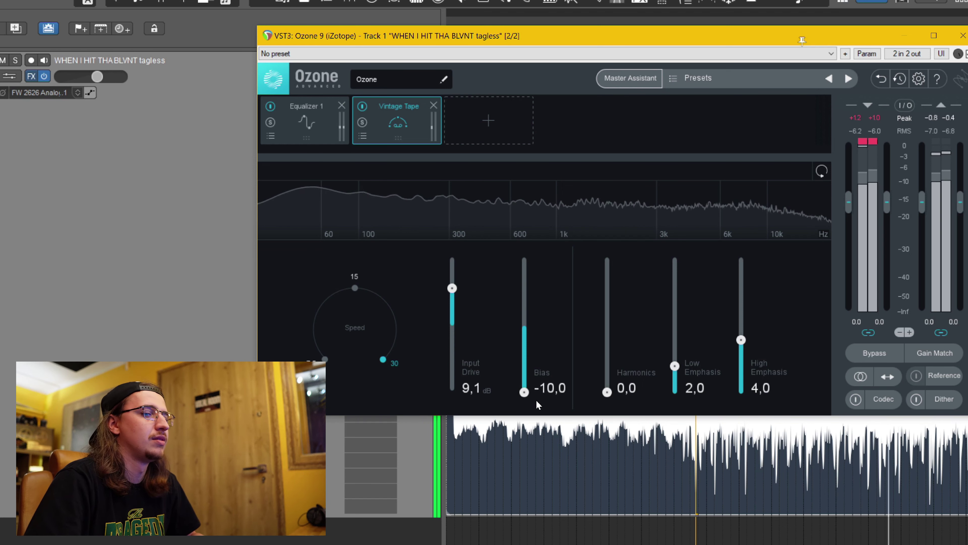
{"action": "key", "text": "space"}
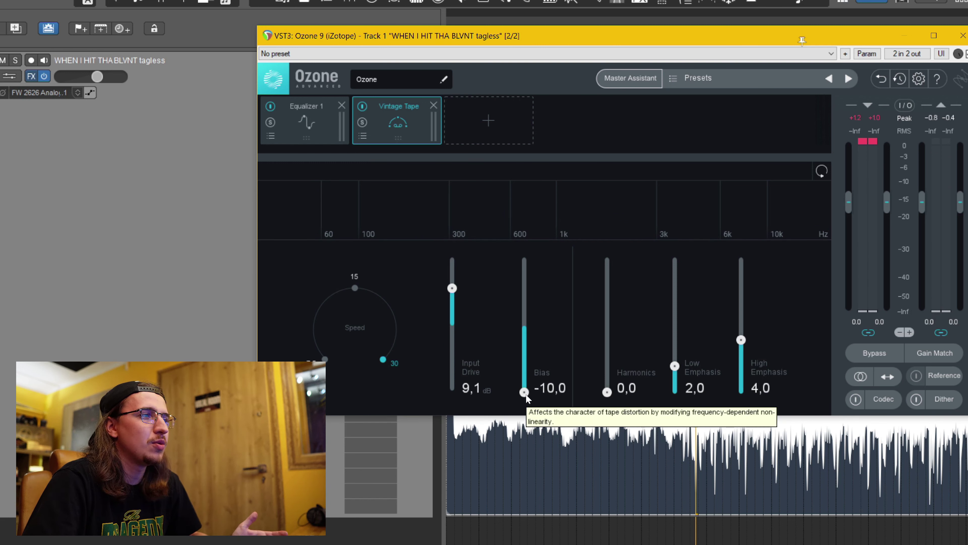
Bring the Vintage Tape's Bias to about -1.9, fine-tuning it during playback, and stop playback.
{"action": "left_click_drag", "start_coordinate": [526, 394], "coordinate": [532, 345]}
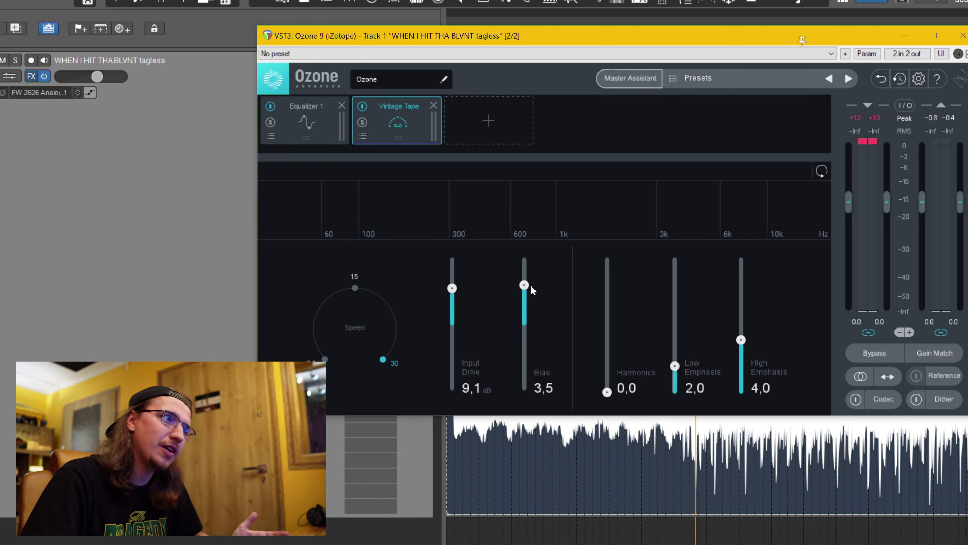
{"action": "left_click_drag", "start_coordinate": [532, 290], "coordinate": [532, 292]}
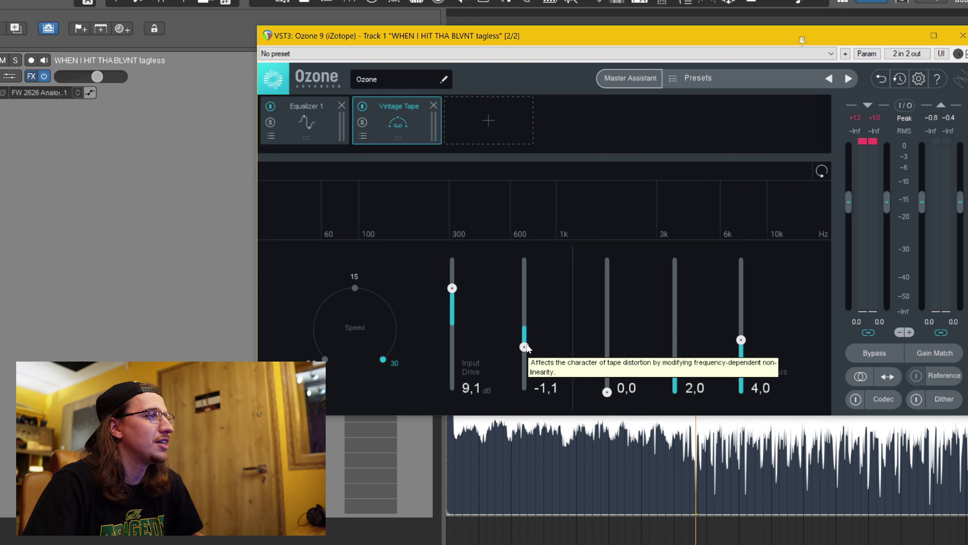
{"action": "key", "text": "space"}
{"action": "left_click_drag", "start_coordinate": [528, 348], "coordinate": [526, 361]}
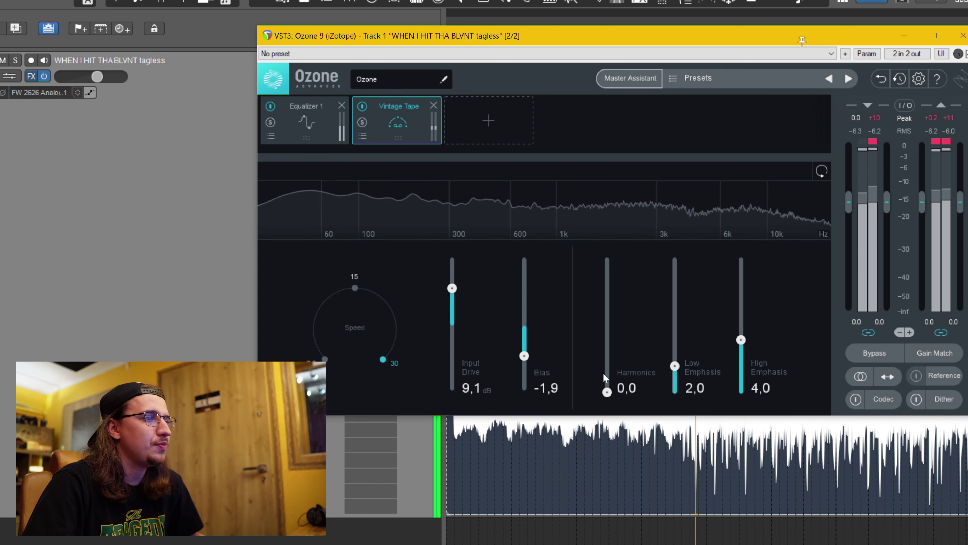
{"action": "key", "text": "space"}
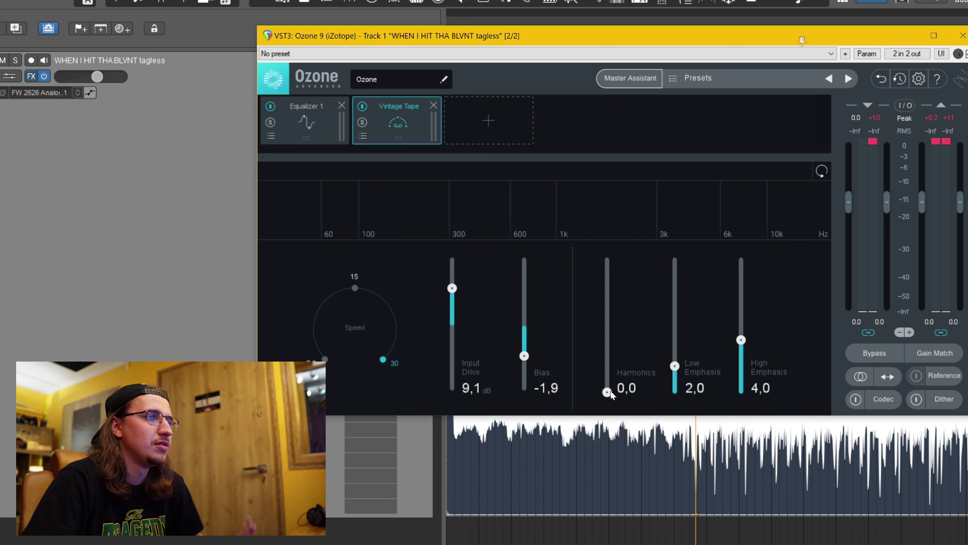
During playback, raise the Vintage Tape's Harmonics to about 7.4 and its High Emphasis to about 8.8.
{"action": "key", "text": "space"}
{"action": "left_click_drag", "start_coordinate": [617, 394], "coordinate": [612, 294]}
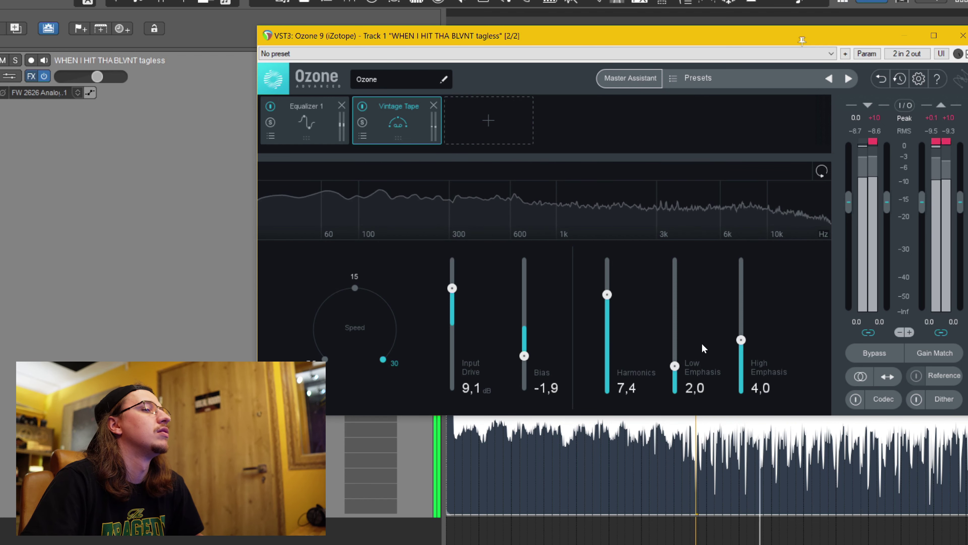
{"action": "left_click_drag", "start_coordinate": [741, 339], "coordinate": [744, 280]}
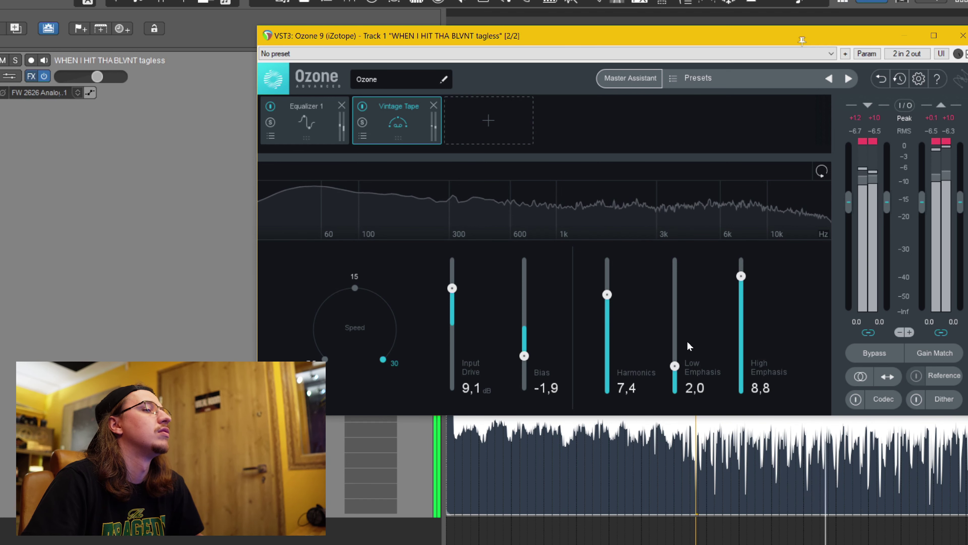
Try a high Low Emphasis on the tape, set it to about 2.4, check Equalizer 1 during playback, and stop.
{"action": "left_click_drag", "start_coordinate": [675, 365], "coordinate": [677, 271]}
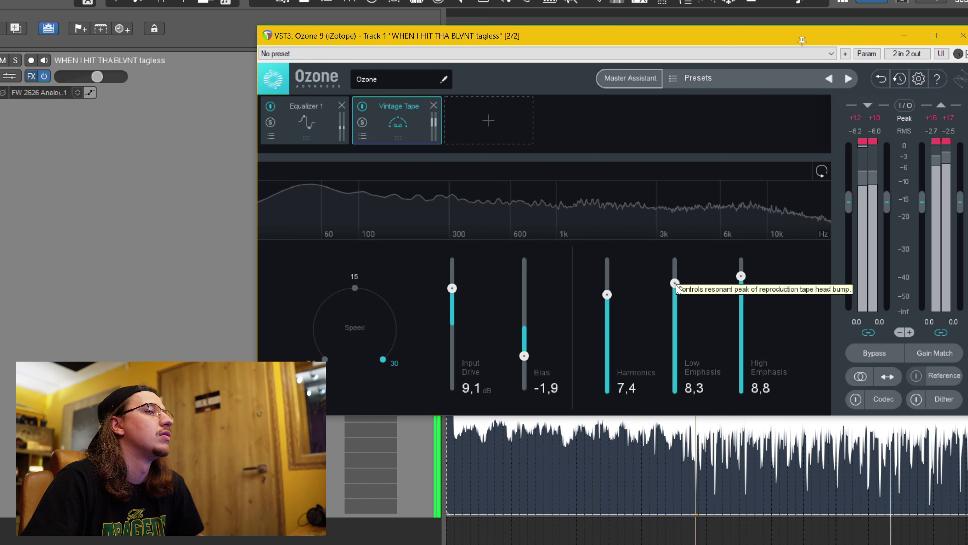
{"action": "left_click_drag", "start_coordinate": [677, 320], "coordinate": [678, 359]}
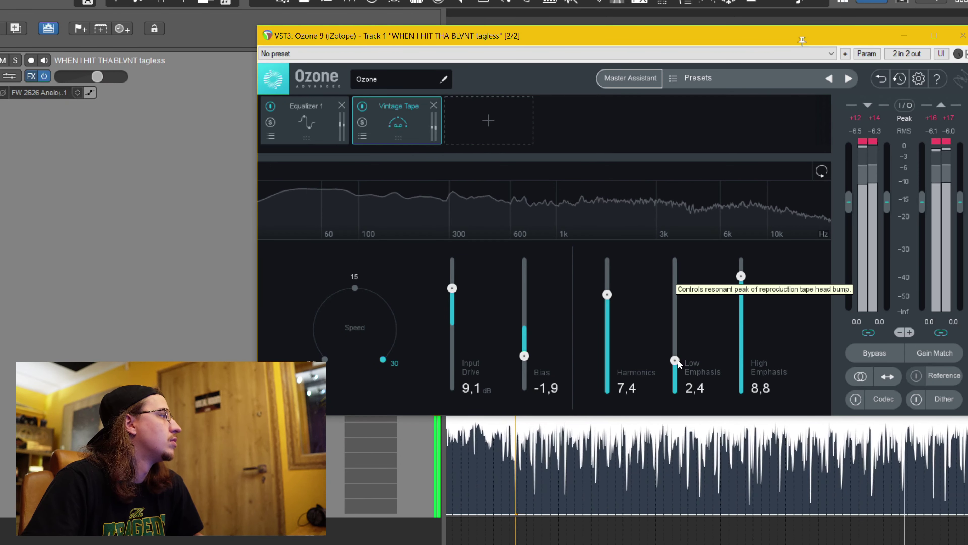
{"action": "left_click", "coordinate": [309, 132]}
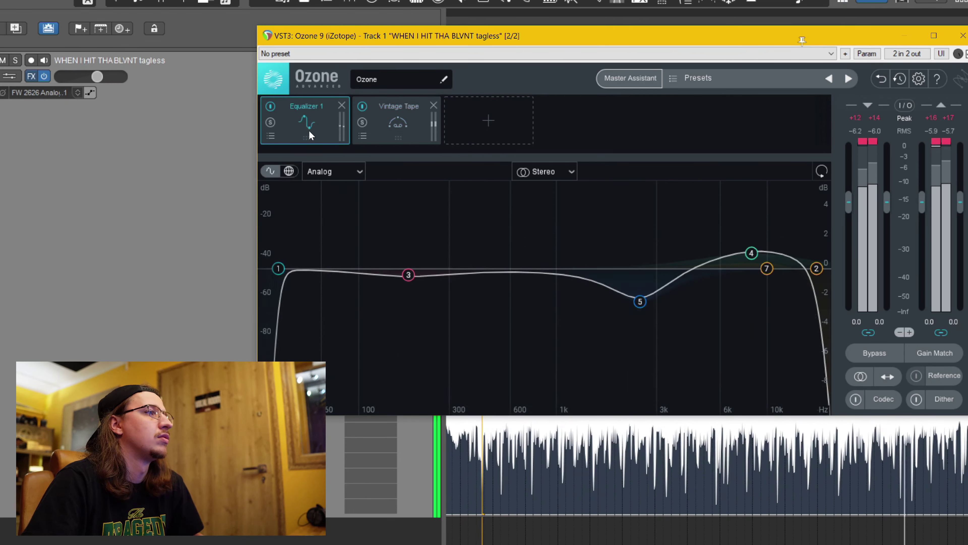
{"action": "left_click", "coordinate": [403, 124]}
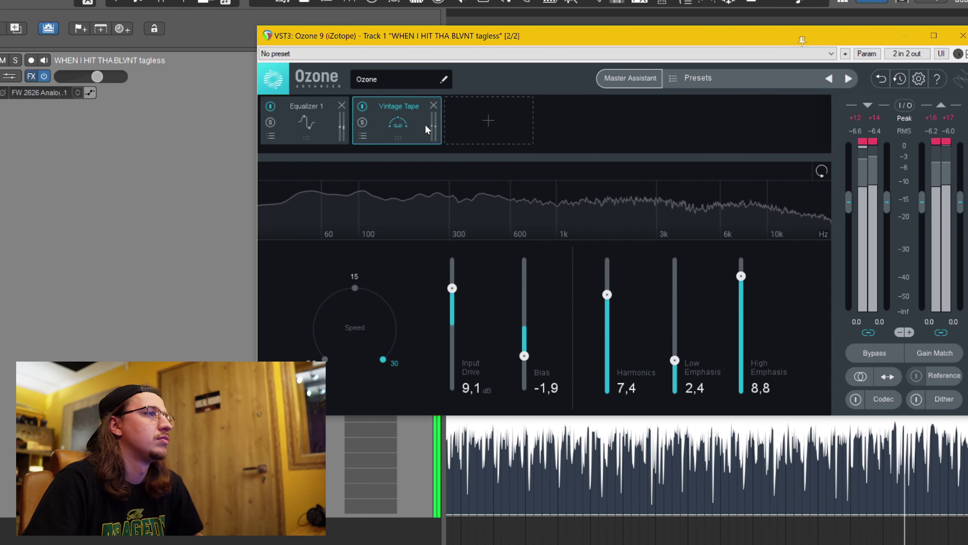
{"action": "key", "text": "space"}
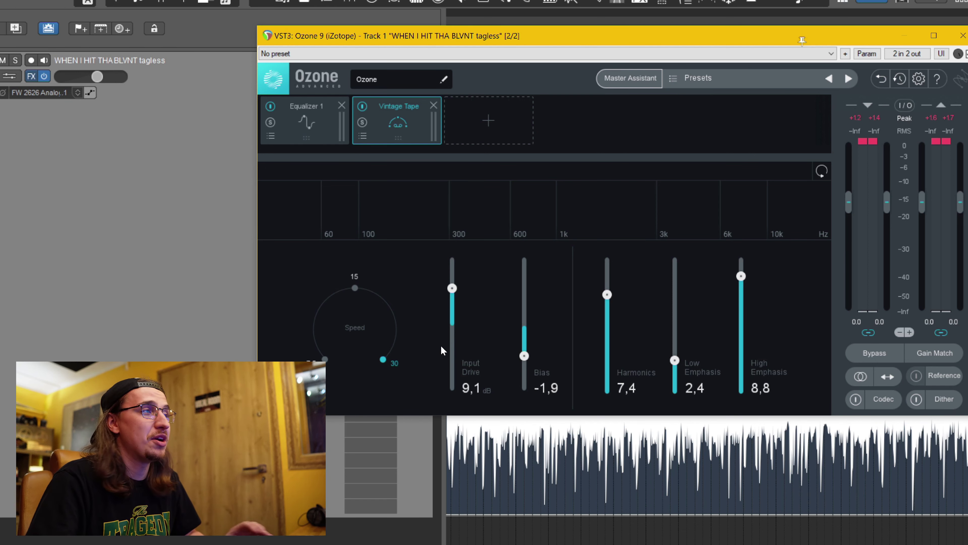
Add a Dynamic EQ module after Vintage Tape and lower its band 4 to about -3.6 dB at 2071 Hz, auditioning the cut.
{"action": "left_click", "coordinate": [473, 111]}
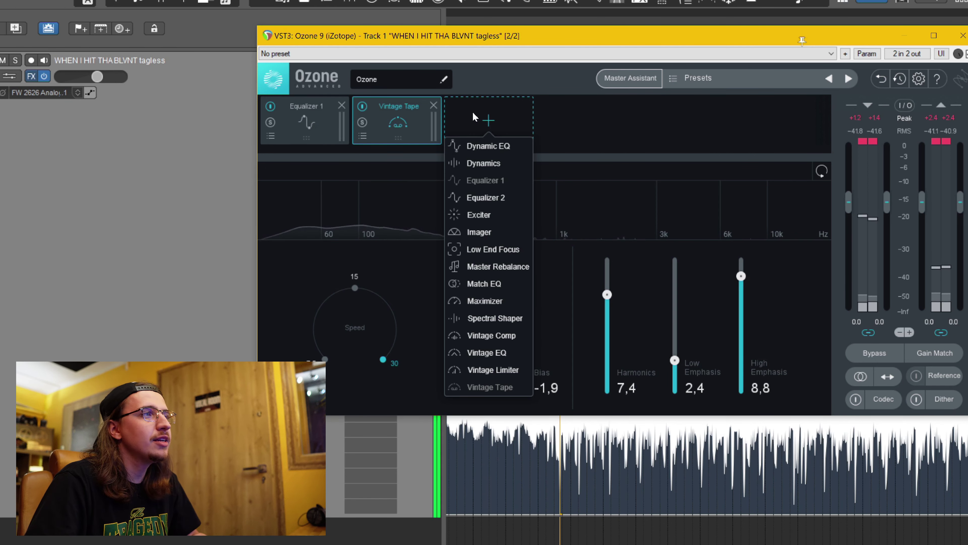
{"action": "left_click", "coordinate": [500, 148]}
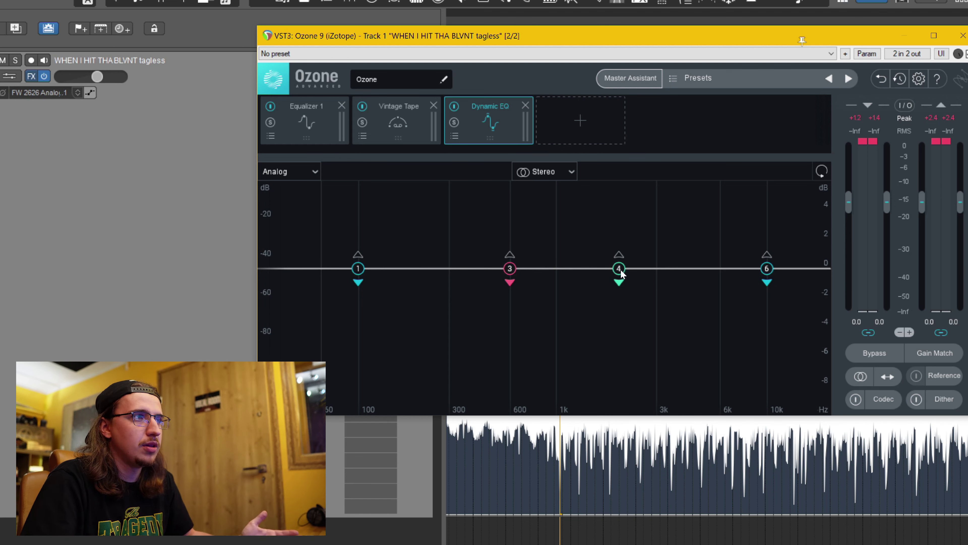
{"action": "left_click_drag", "start_coordinate": [621, 270], "coordinate": [623, 325]}
{"action": "key", "text": "space"}
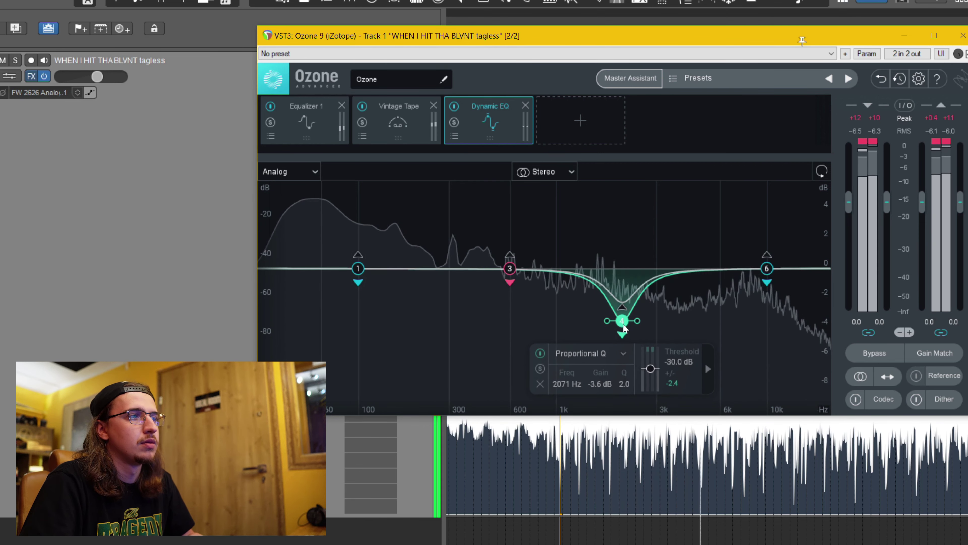
Ease the Dynamic EQ's band 4 cut to about -3.0 dB at 2085 Hz and stop playback.
{"action": "left_click_drag", "start_coordinate": [623, 324], "coordinate": [624, 318]}
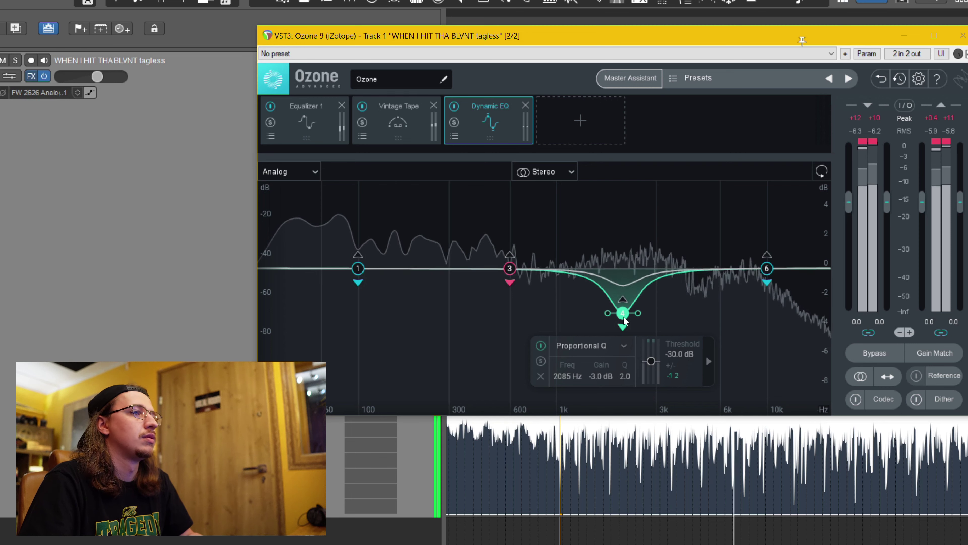
{"action": "key", "text": "space"}
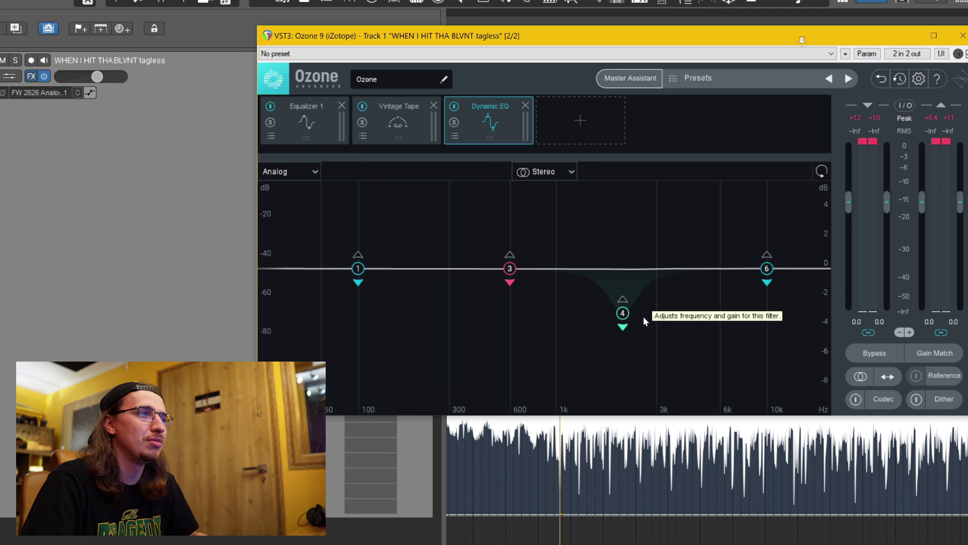
Raise the Dynamic EQ's band 6 Baxandall Treble to about 2.7 dB at 4385 Hz, comparing it off and on during playback.
{"action": "key", "text": "space"}
{"action": "left_click_drag", "start_coordinate": [766, 269], "coordinate": [712, 251]}
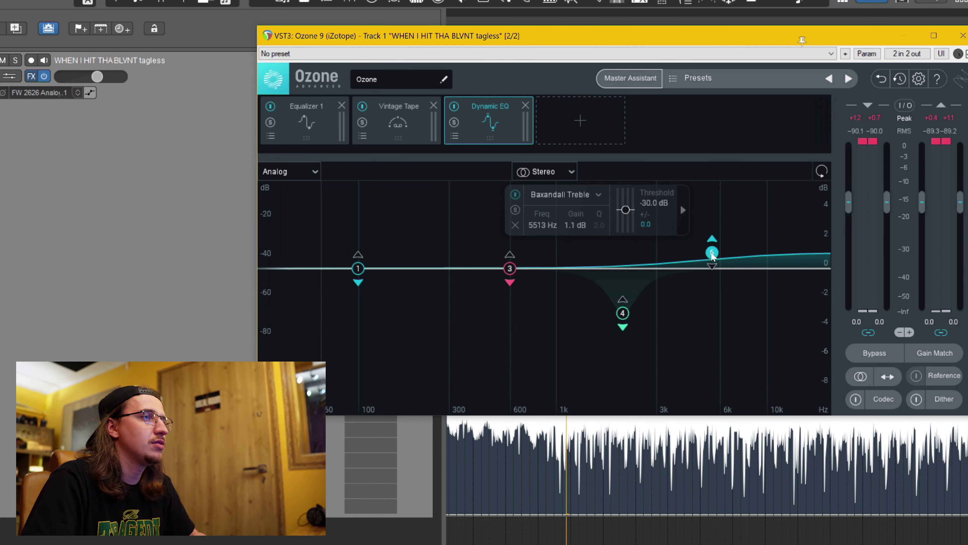
{"action": "left_click", "coordinate": [595, 195]}
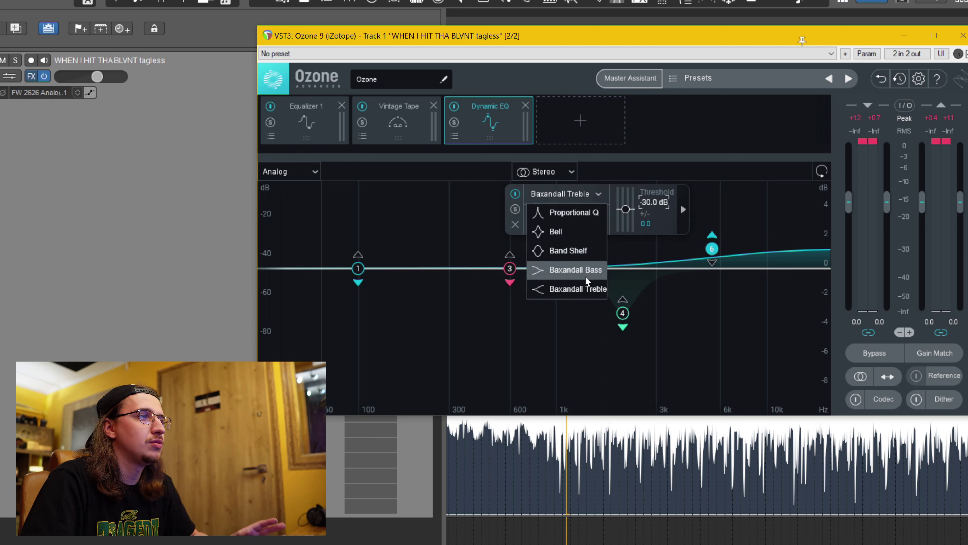
{"action": "left_click", "coordinate": [712, 249]}
{"action": "mouse_move", "coordinate": [712, 249]}
{"action": "left_mouse_down"}
{"action": "mouse_move", "coordinate": [704, 232]}
{"action": "mouse_move", "coordinate": [711, 253]}
{"action": "left_mouse_up"}
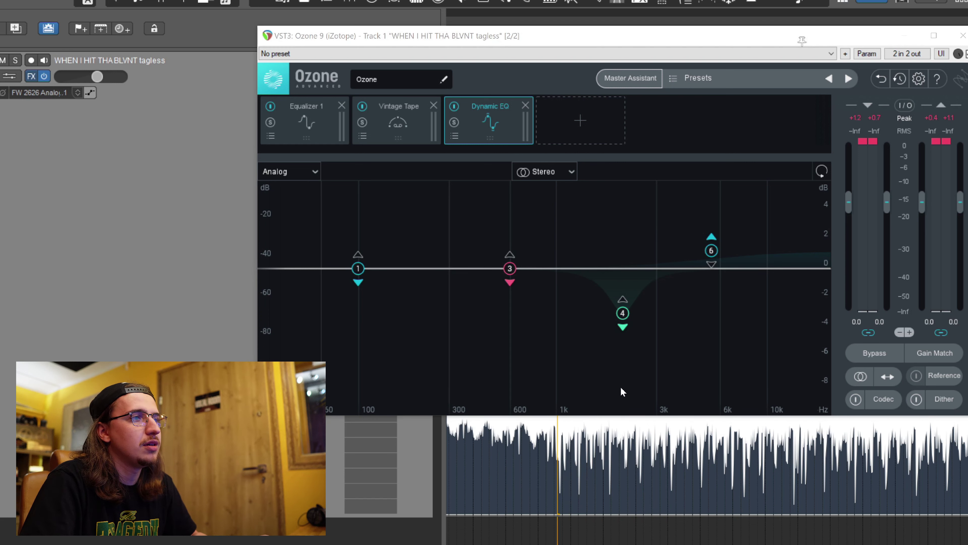
{"action": "left_click_drag", "start_coordinate": [711, 250], "coordinate": [691, 222]}
{"action": "key", "text": "space"}
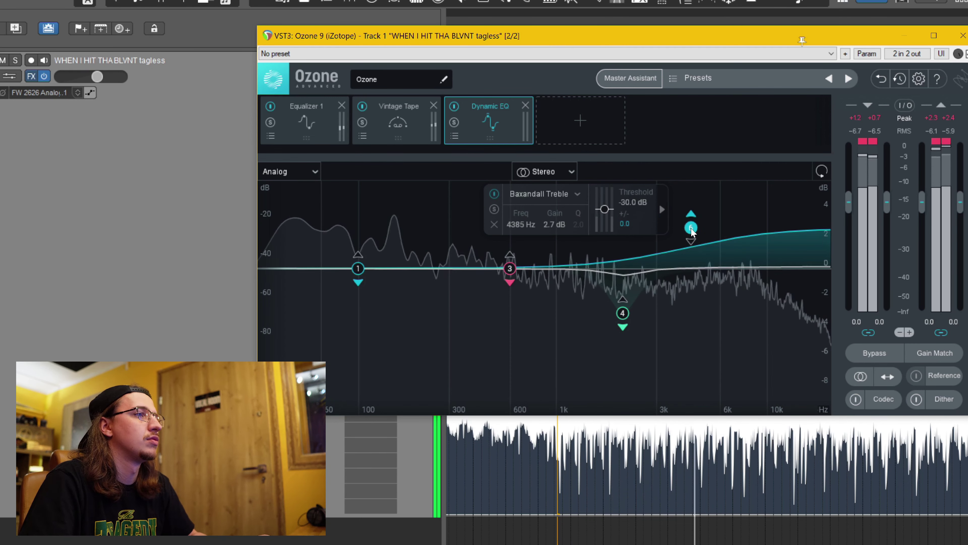
{"action": "left_click", "coordinate": [494, 194]}
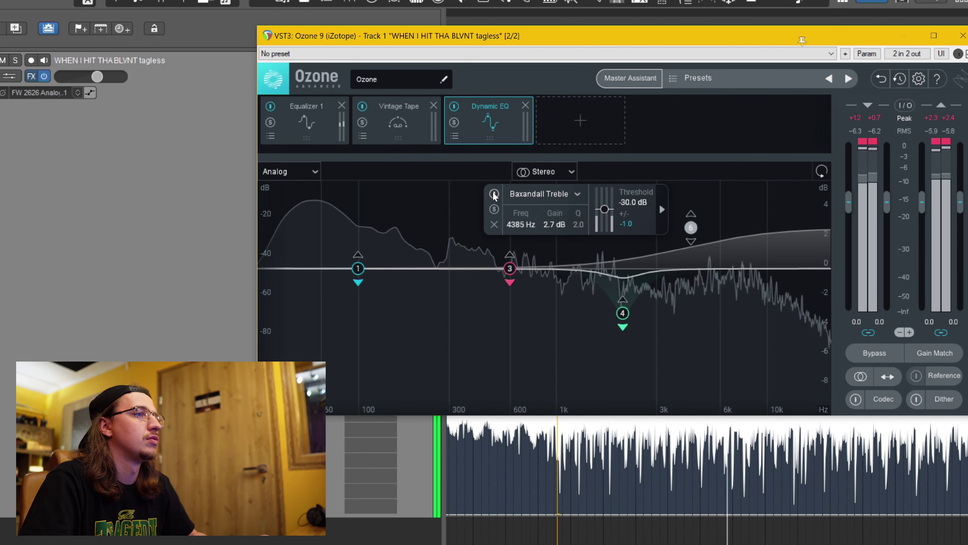
{"action": "left_click", "coordinate": [493, 193]}
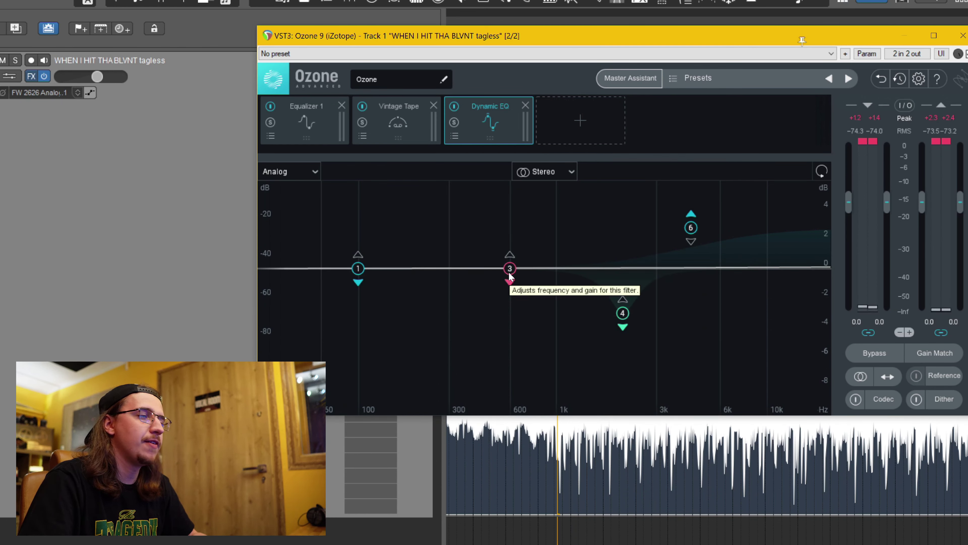
Lower the Dynamic EQ's band 3 to about -2.0 dB at 302 Hz and start playback.
{"action": "mouse_move", "coordinate": [509, 275]}
{"action": "left_mouse_down"}
{"action": "mouse_move", "coordinate": [472, 204]}
{"action": "mouse_move", "coordinate": [504, 204]}
{"action": "mouse_move", "coordinate": [492, 207]}
{"action": "mouse_move", "coordinate": [486, 233]}
{"action": "mouse_move", "coordinate": [482, 304]}
{"action": "mouse_move", "coordinate": [499, 300]}
{"action": "mouse_move", "coordinate": [485, 292]}
{"action": "mouse_move", "coordinate": [497, 289]}
{"action": "left_mouse_up"}
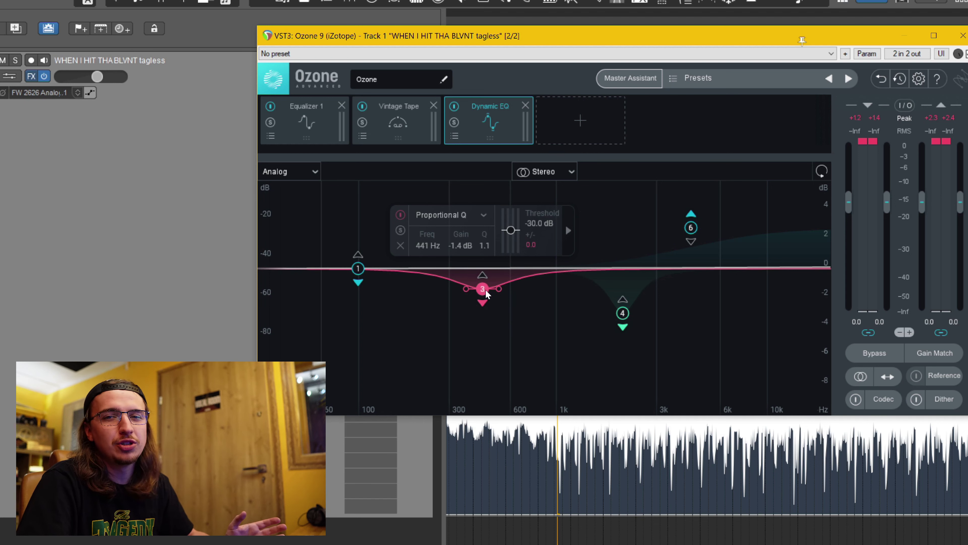
{"action": "left_click_drag", "start_coordinate": [484, 294], "coordinate": [449, 308]}
{"action": "key", "text": "space"}
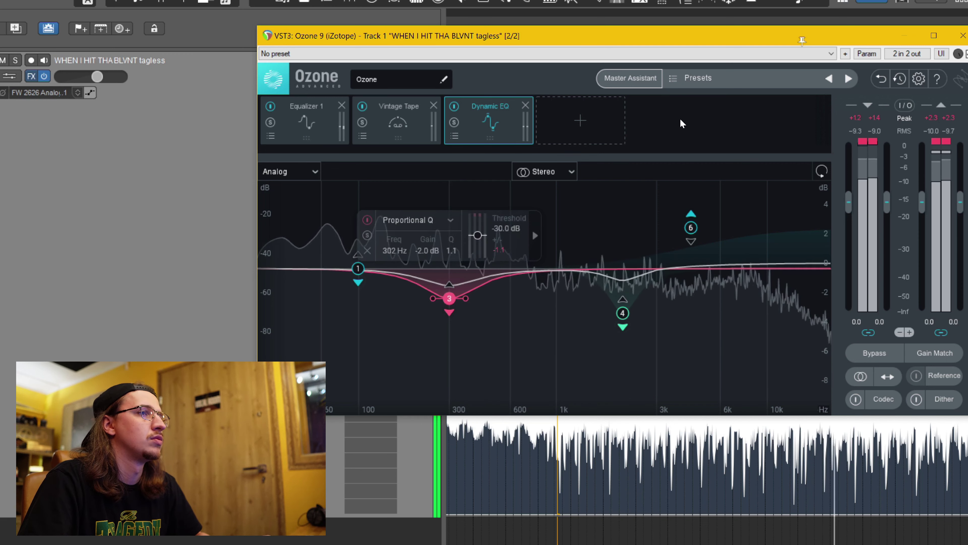
Compare the beat with all Ozone processing bypassed and active, and stop playback.
{"action": "left_click", "coordinate": [876, 353]}
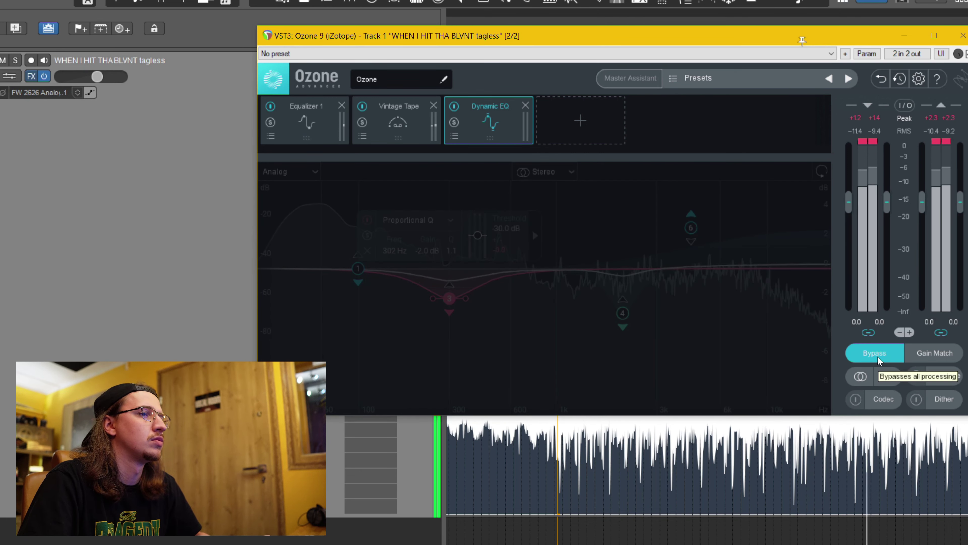
{"action": "left_click", "coordinate": [878, 358]}
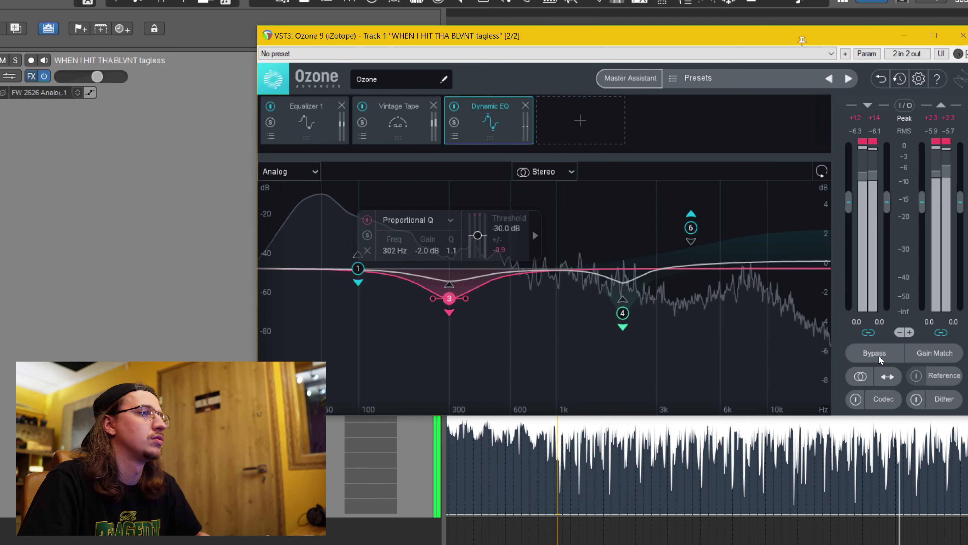
{"action": "left_click", "coordinate": [580, 468]}
{"action": "key", "text": "space"}
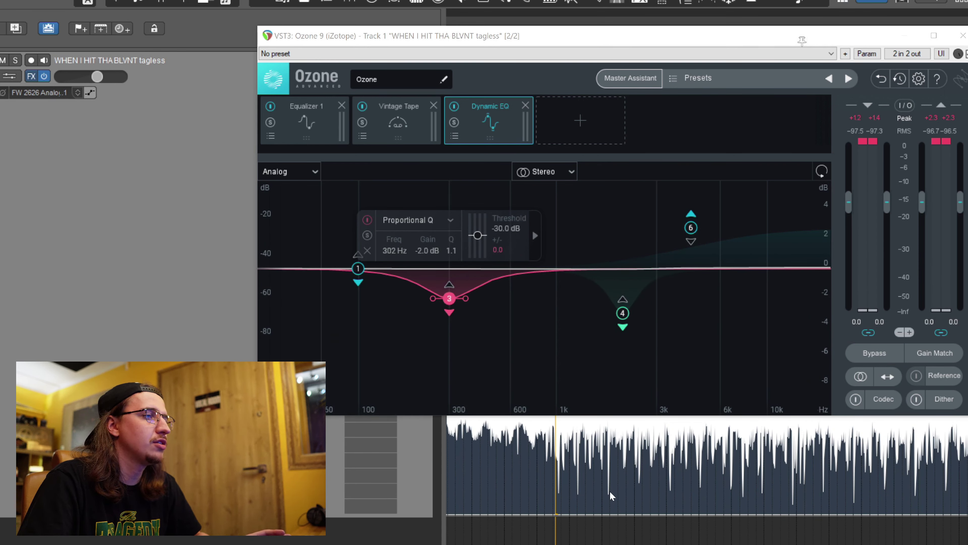
Bypass Ozone, replay from just before the beat's transition, and toggle the bypass to compare, leaving the processing active.
{"action": "left_click", "coordinate": [551, 450]}
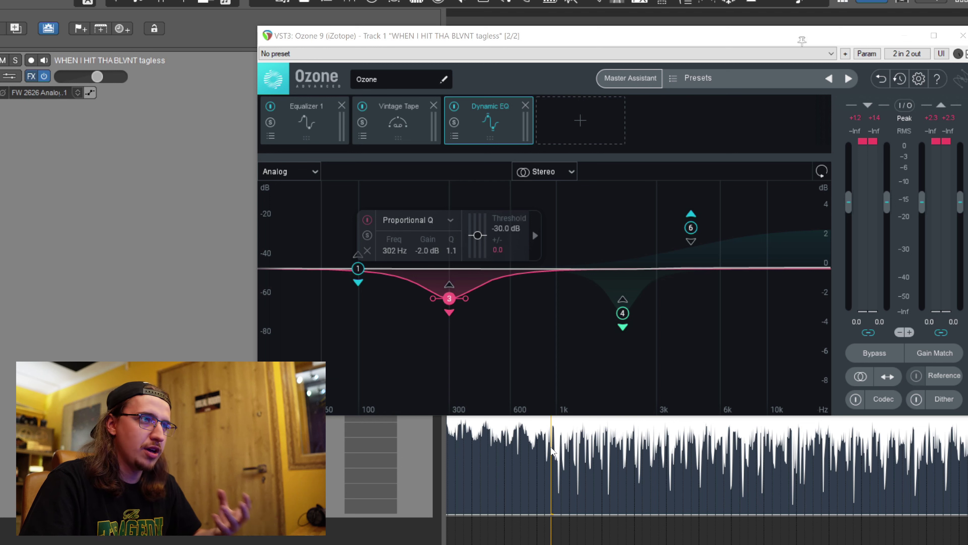
{"action": "left_click", "coordinate": [859, 350]}
{"action": "left_click_drag", "start_coordinate": [647, 40], "coordinate": [675, 27]}
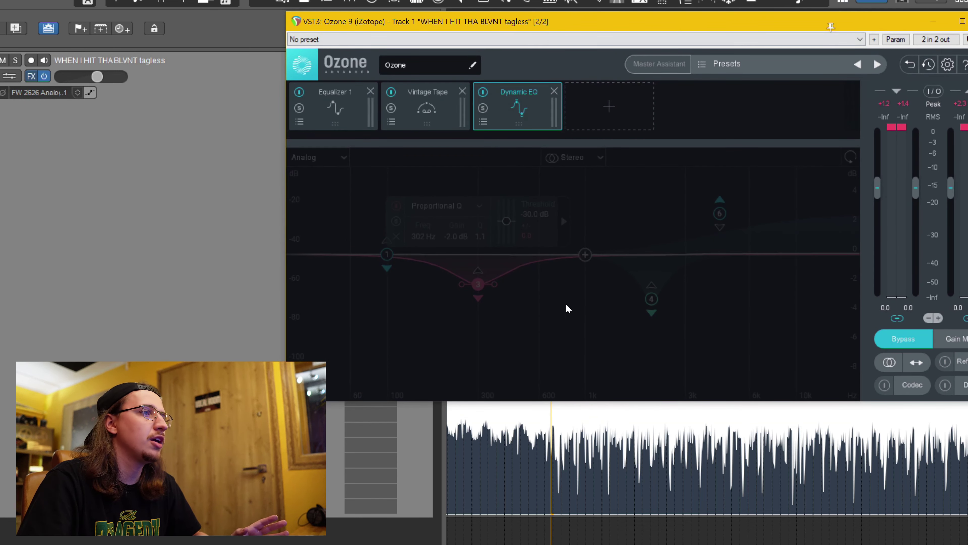
{"action": "left_click", "coordinate": [780, 430]}
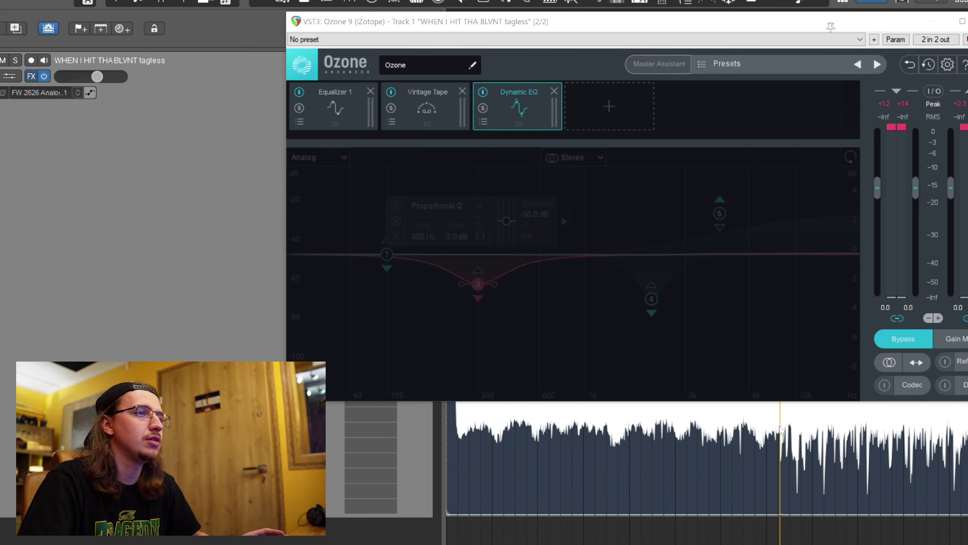
{"action": "key", "text": "space"}
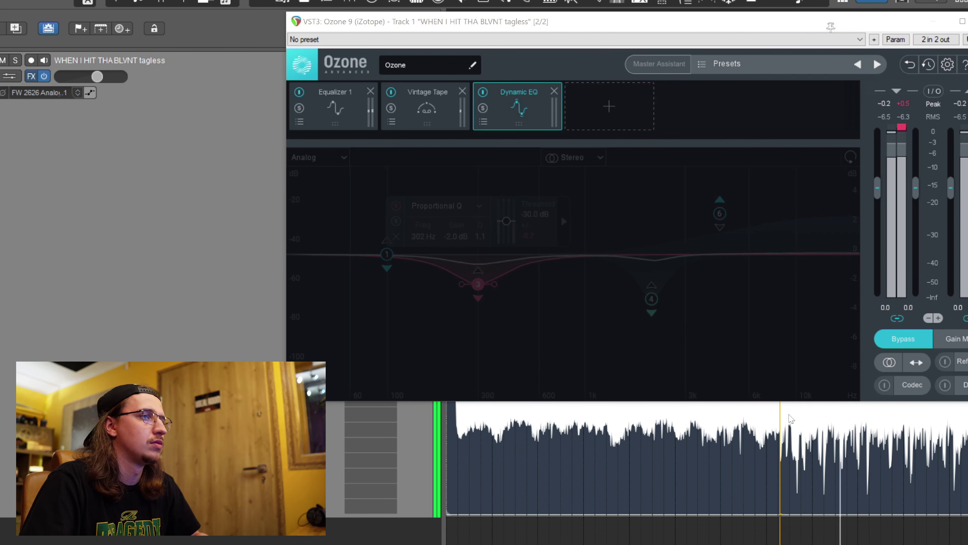
{"action": "left_click", "coordinate": [898, 340]}
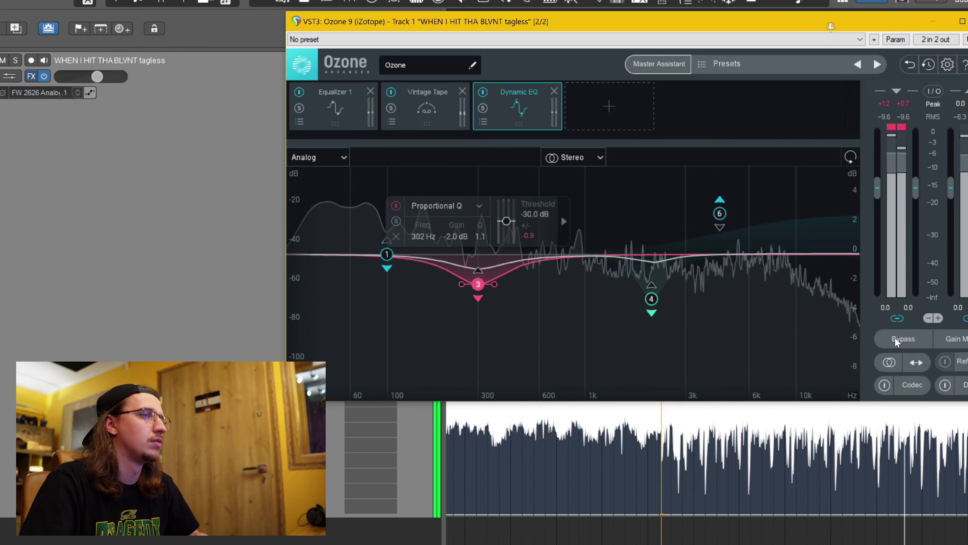
{"action": "left_click", "coordinate": [896, 339]}
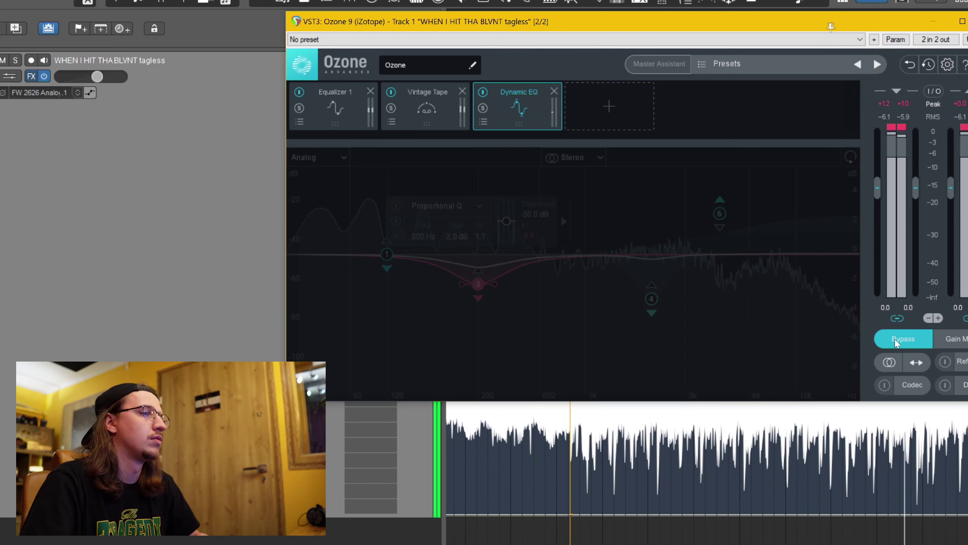
{"action": "left_click", "coordinate": [896, 341]}
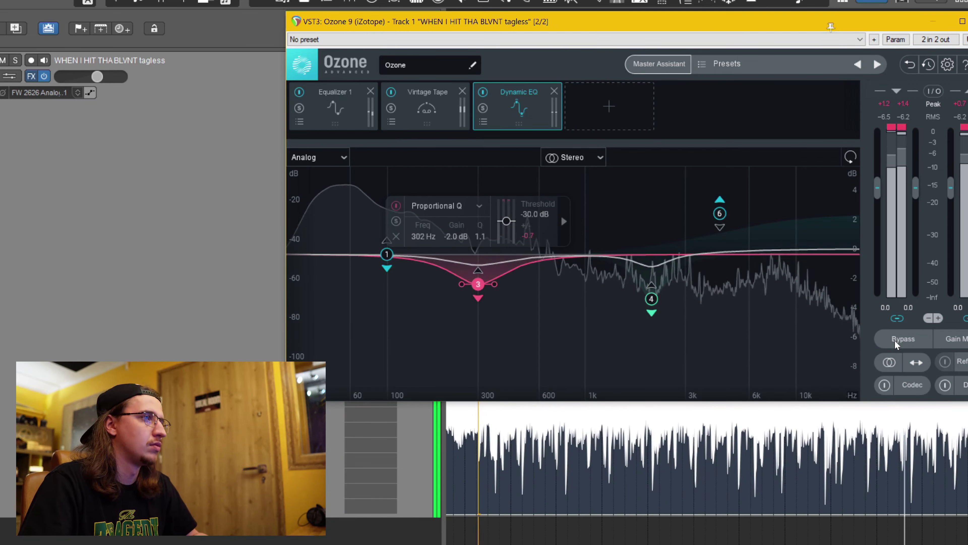
{"action": "left_click", "coordinate": [703, 311]}
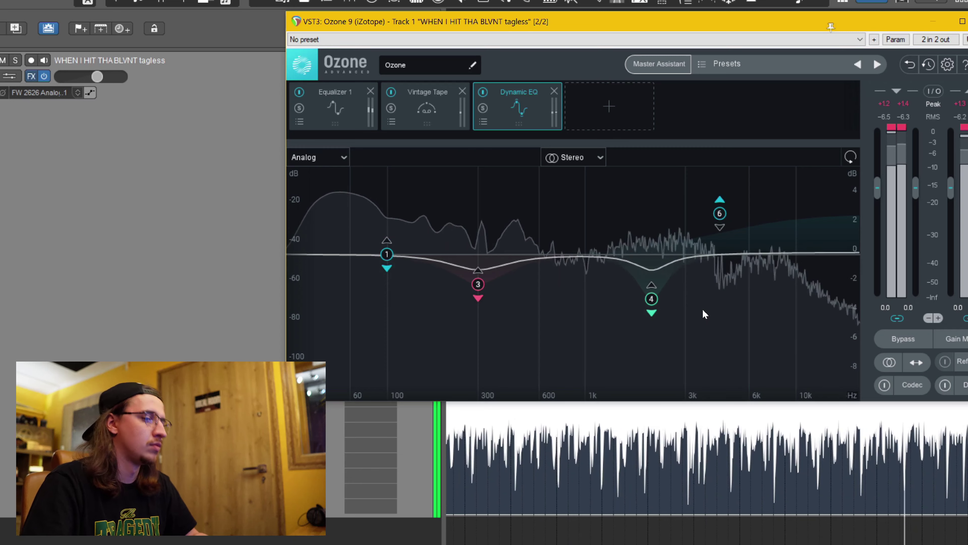
Add an Exciter module after Dynamic EQ and split it into two bands at about 201 Hz, keeping the low band on Triode.
{"action": "left_click", "coordinate": [603, 110]}
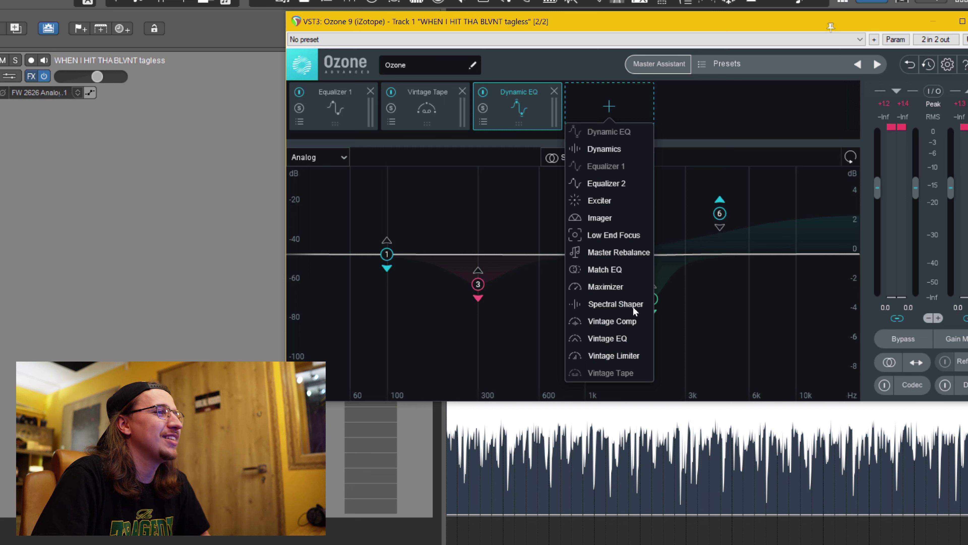
{"action": "left_click", "coordinate": [599, 202]}
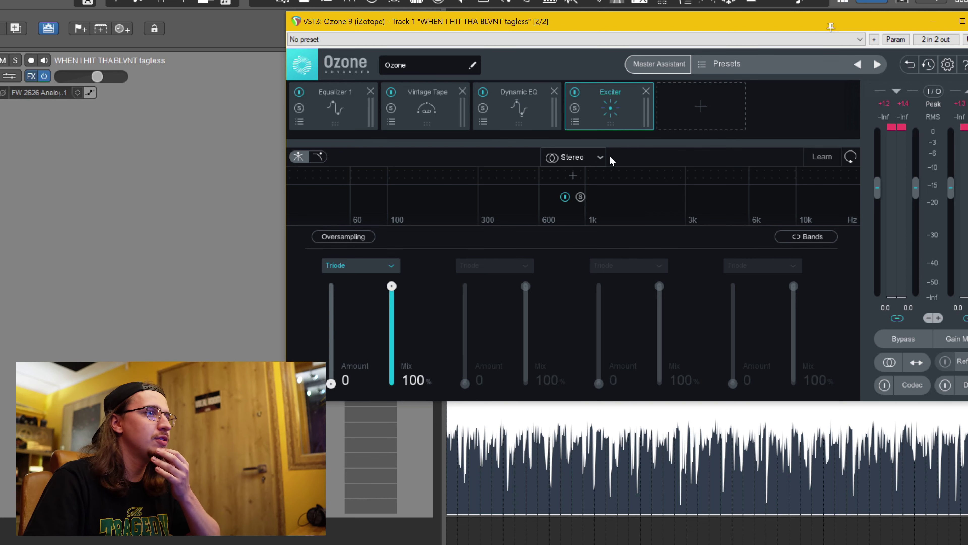
{"action": "left_click", "coordinate": [413, 177]}
{"action": "left_click_drag", "start_coordinate": [413, 176], "coordinate": [444, 183]}
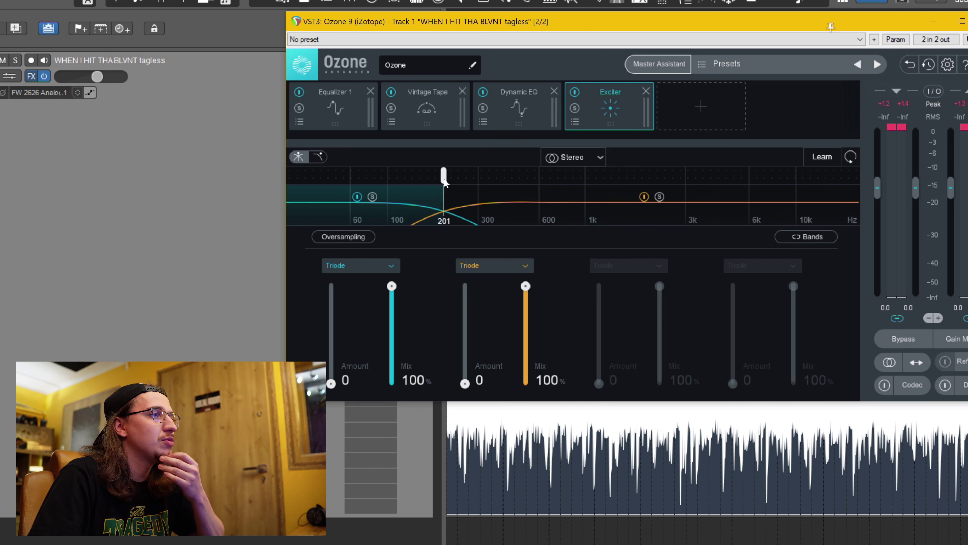
{"action": "left_click", "coordinate": [391, 266]}
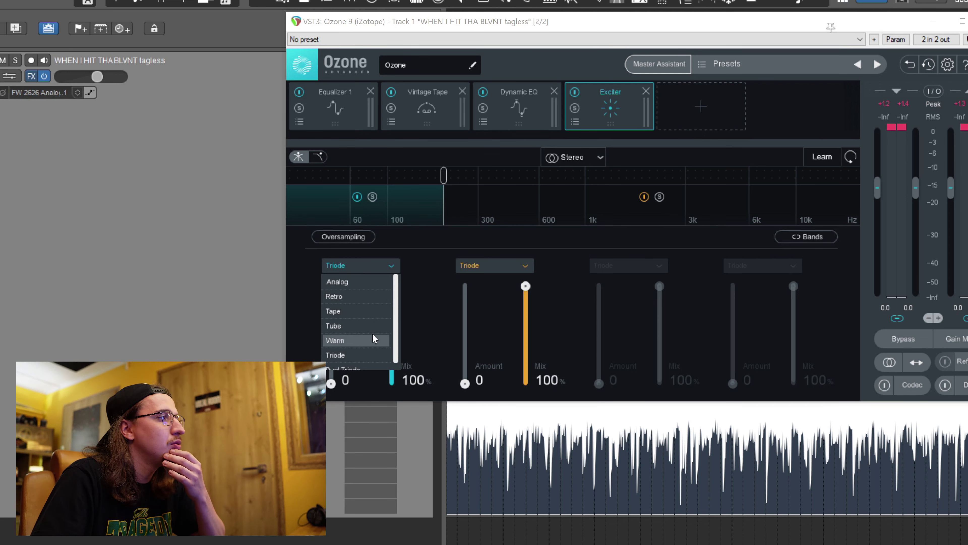
{"action": "left_click", "coordinate": [368, 355]}
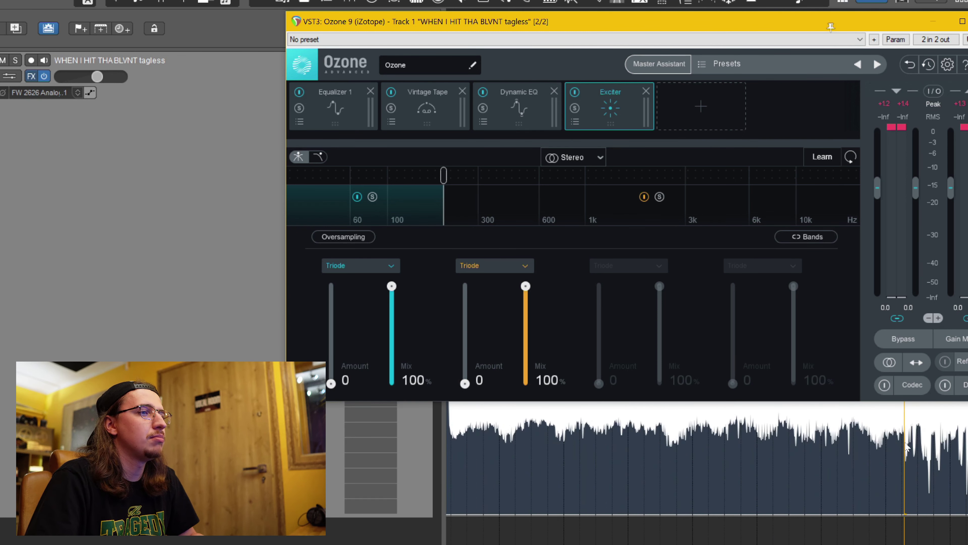
Raise the Exciter's low-band Amount to about 6.7 during playback and change that band's mode to Warm.
{"action": "left_click", "coordinate": [882, 434]}
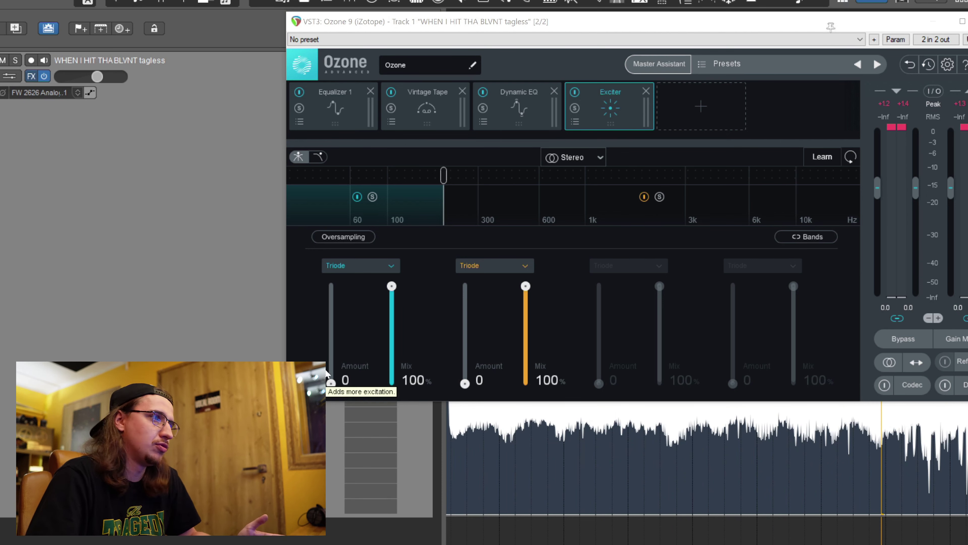
{"action": "key", "text": "space"}
{"action": "left_click_drag", "start_coordinate": [331, 385], "coordinate": [331, 341]}
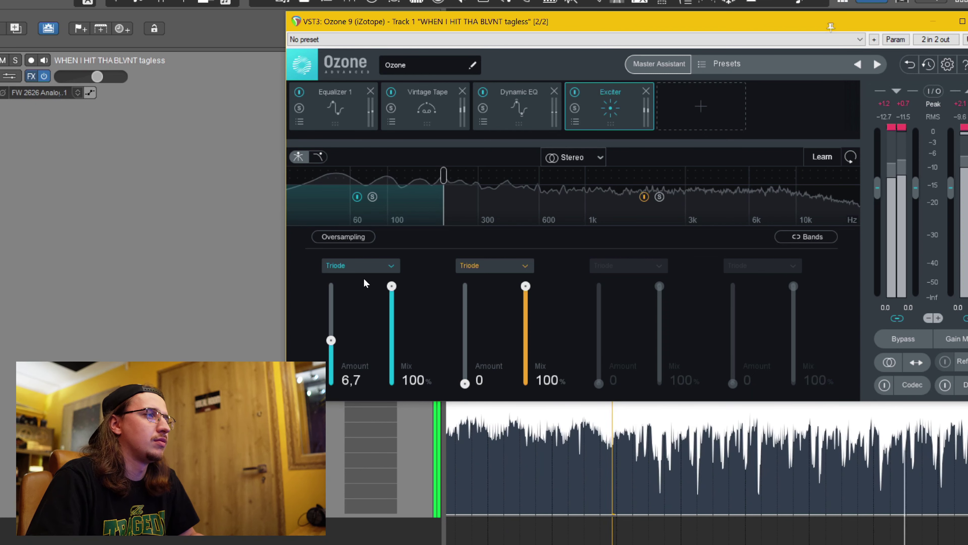
{"action": "left_click", "coordinate": [363, 270]}
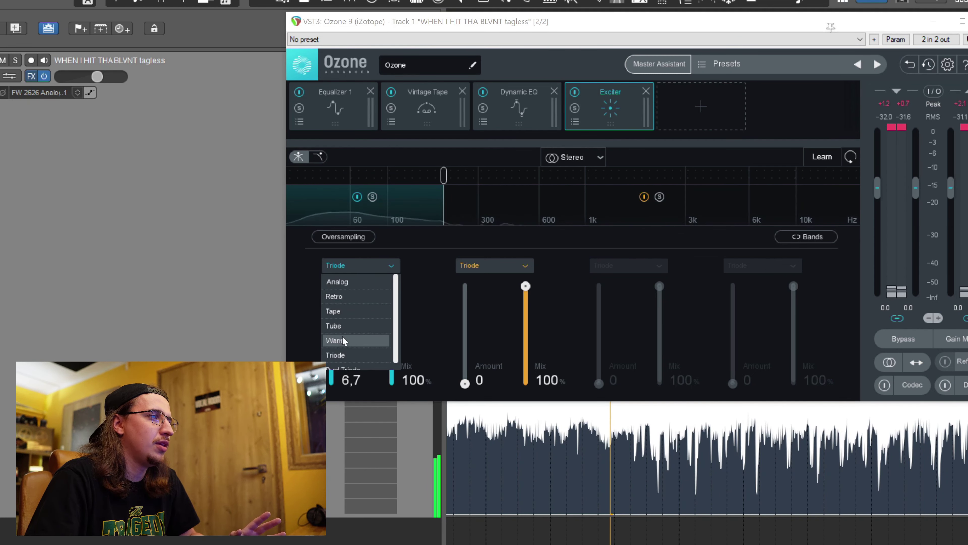
{"action": "left_click", "coordinate": [347, 343]}
{"action": "key", "text": "space"}
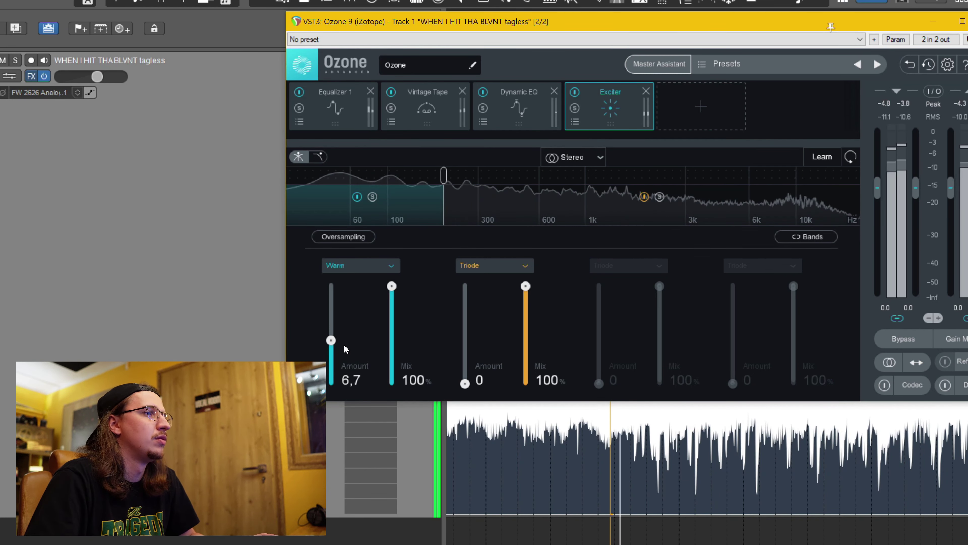
Move the Exciter's crossover to just above 60 Hz and set the low band's Amount to about 8.1 and Mix to 81%.
{"action": "left_click_drag", "start_coordinate": [332, 343], "coordinate": [335, 320]}
{"action": "left_click_drag", "start_coordinate": [444, 180], "coordinate": [362, 185]}
{"action": "left_click_drag", "start_coordinate": [331, 304], "coordinate": [331, 328]}
{"action": "left_click_drag", "start_coordinate": [392, 289], "coordinate": [393, 307]}
{"action": "left_click_drag", "start_coordinate": [330, 322], "coordinate": [331, 327]}
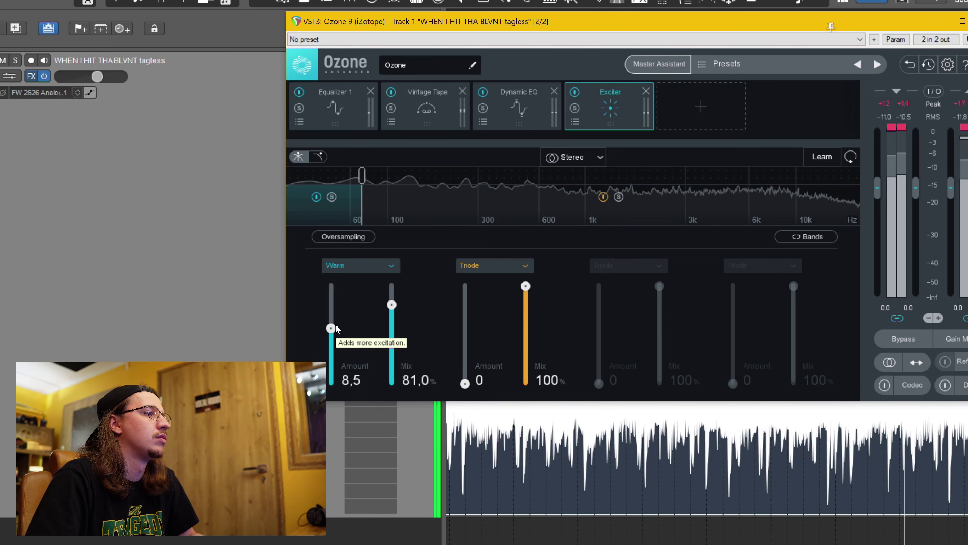
{"action": "left_click_drag", "start_coordinate": [336, 326], "coordinate": [333, 331]}
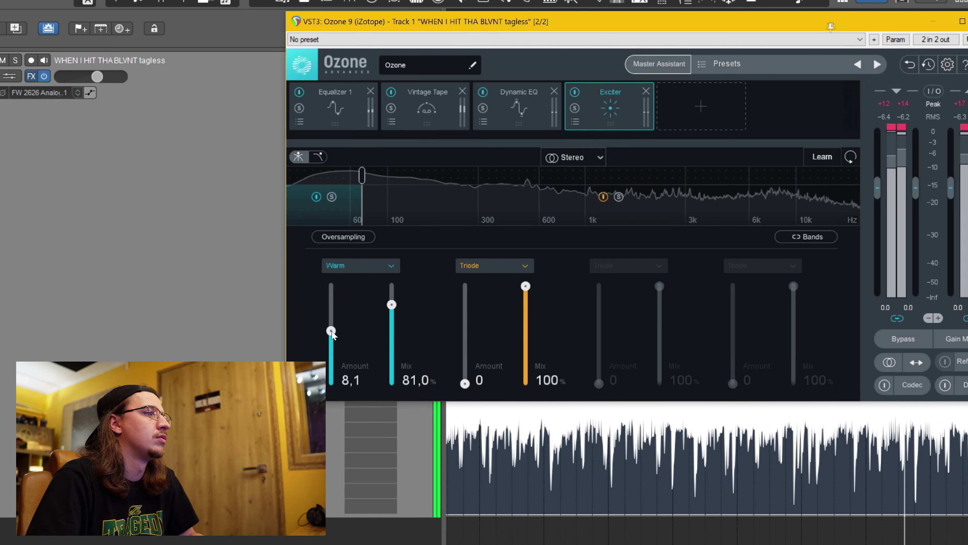
Compare the Exciter's low band switched off and on during playback, leave it on, and stop playback.
{"action": "left_click", "coordinate": [316, 197]}
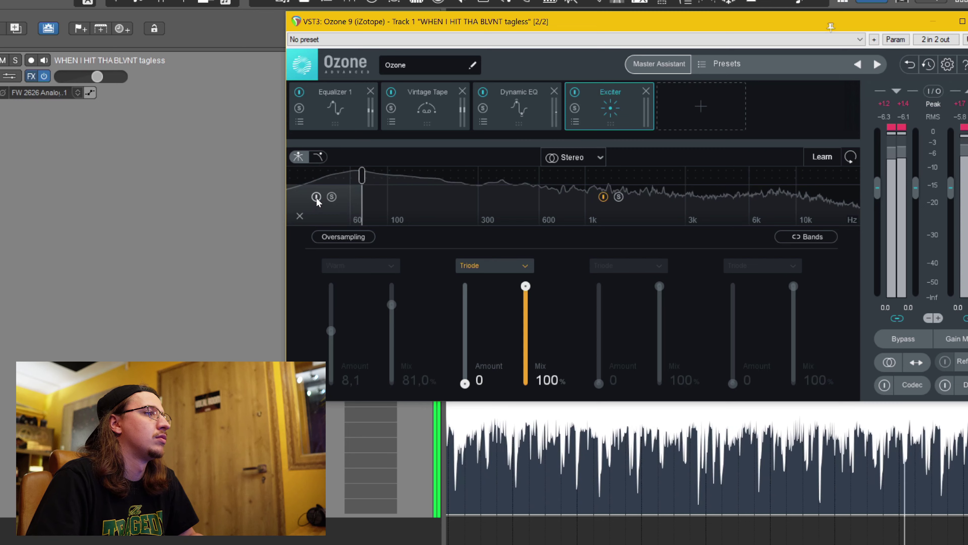
{"action": "left_click", "coordinate": [316, 197]}
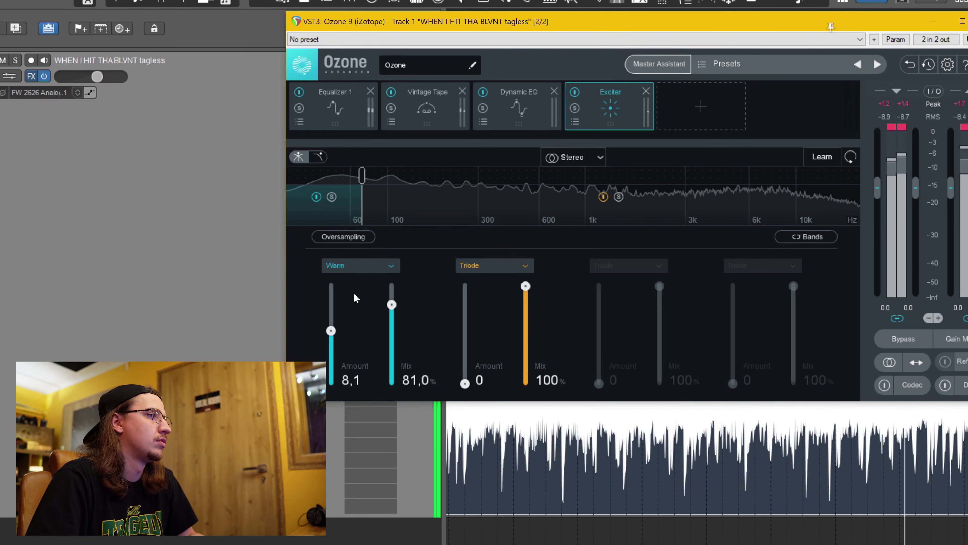
{"action": "key", "text": "space"}
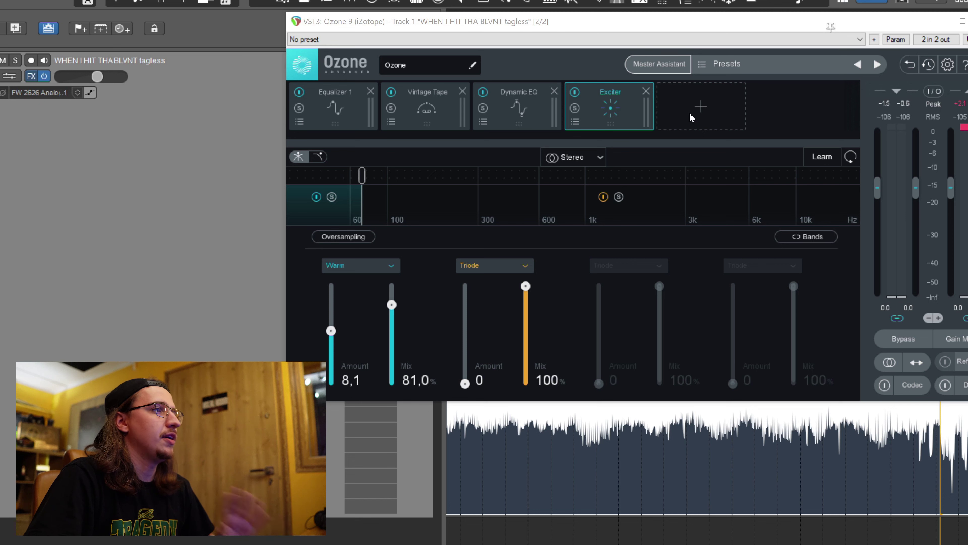
Add a Maximizer module after the Exciter and lower its Ceiling to -1.0 dB.
{"action": "left_click", "coordinate": [691, 117]}
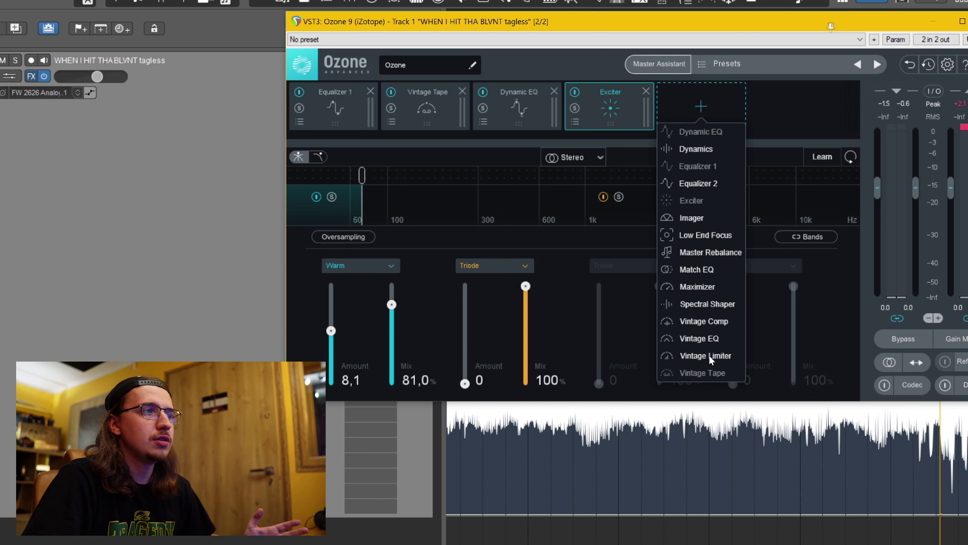
{"action": "left_click", "coordinate": [705, 287]}
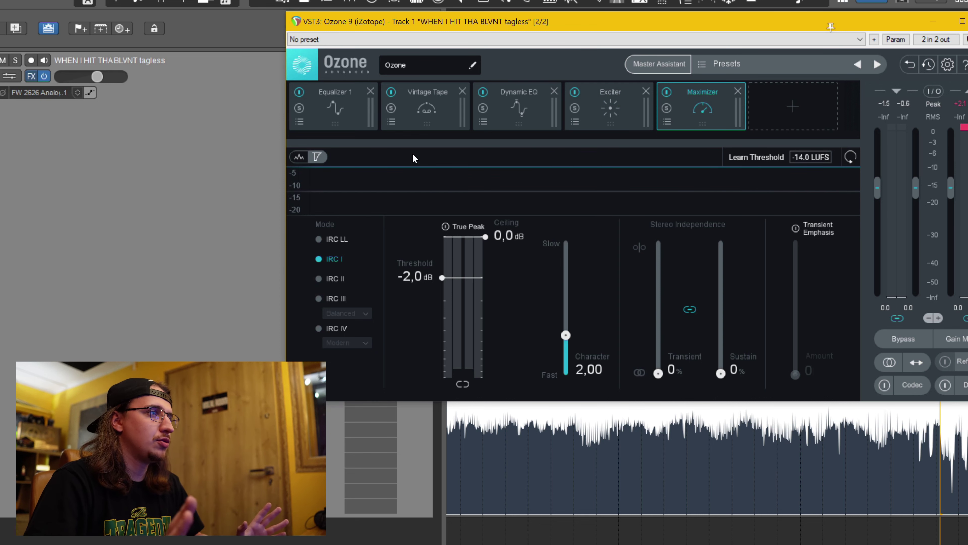
{"action": "left_click_drag", "start_coordinate": [487, 240], "coordinate": [489, 262]}
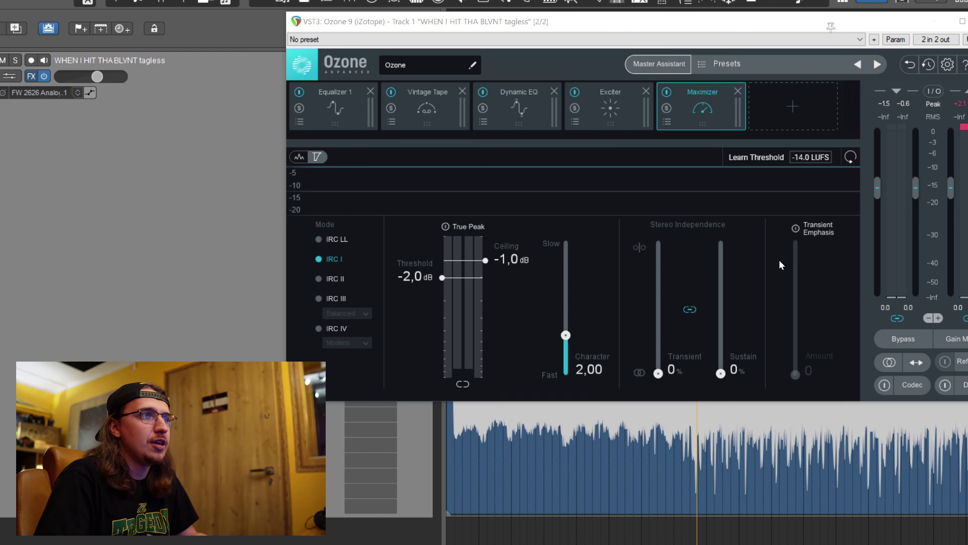
Set the Maximizer's Learn Threshold target to -12 LUFS and run threshold learning during playback, switching it off after stopping.
{"action": "double_click", "coordinate": [808, 156]}
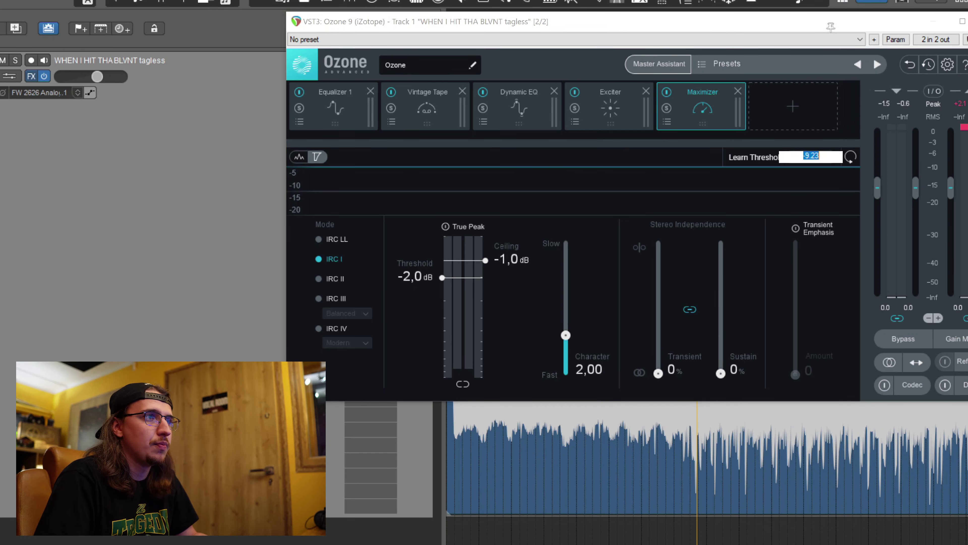
{"action": "type", "text": "-12"}
{"action": "key", "text": "Return"}
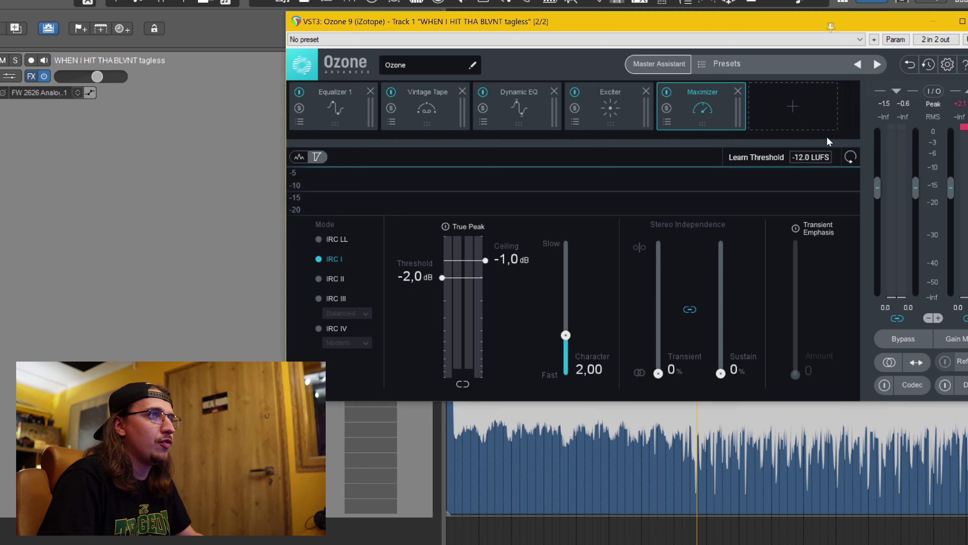
{"action": "left_click", "coordinate": [770, 157]}
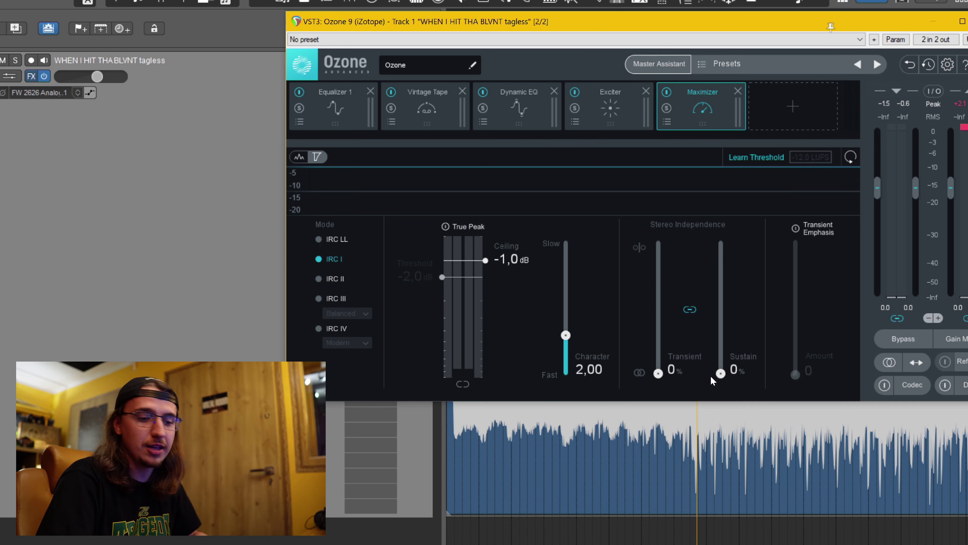
{"action": "key", "text": "space"}
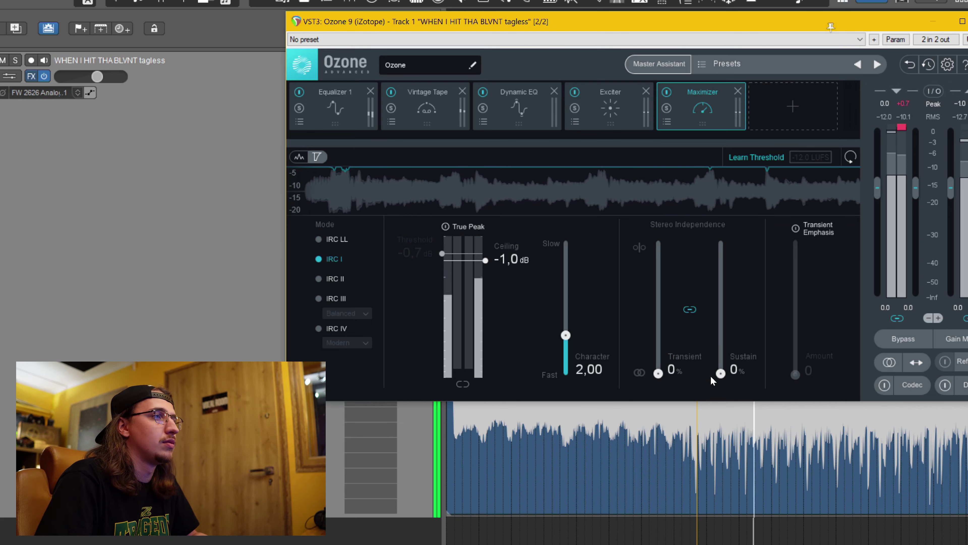
{"action": "key", "text": "space"}
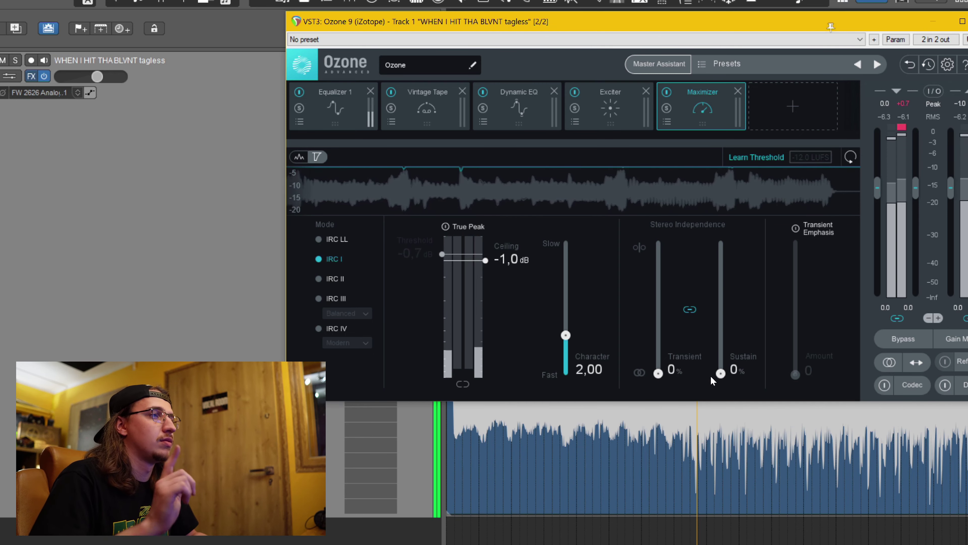
{"action": "left_click", "coordinate": [762, 157]}
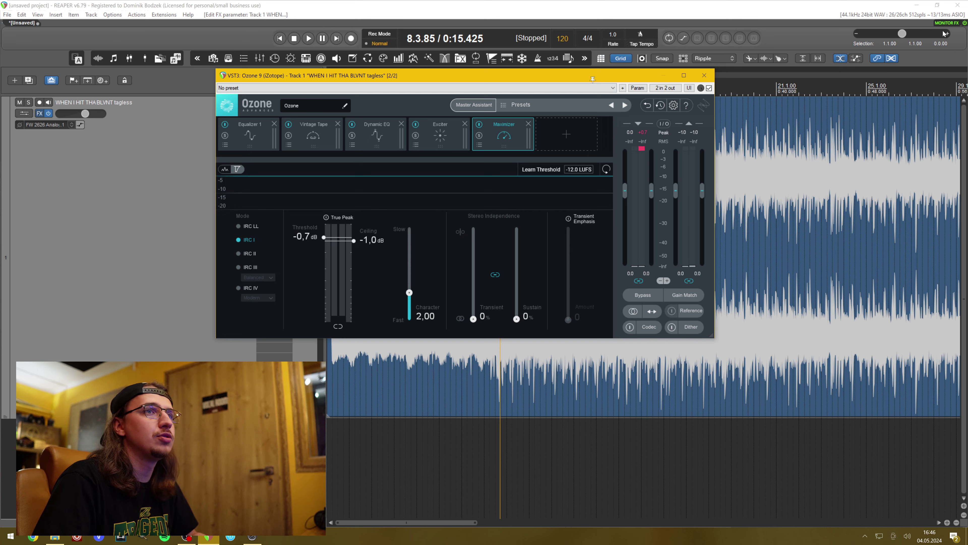
Open the monitoring effects chain, show the JS Loudness Meter and reset its readings.
{"action": "left_click", "coordinate": [947, 23]}
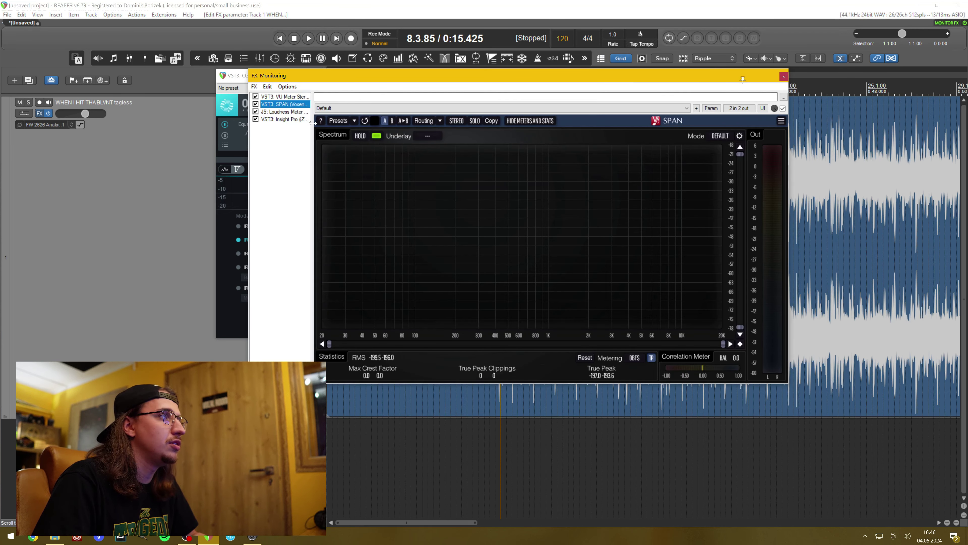
{"action": "left_click", "coordinate": [287, 119]}
{"action": "left_click", "coordinate": [288, 112]}
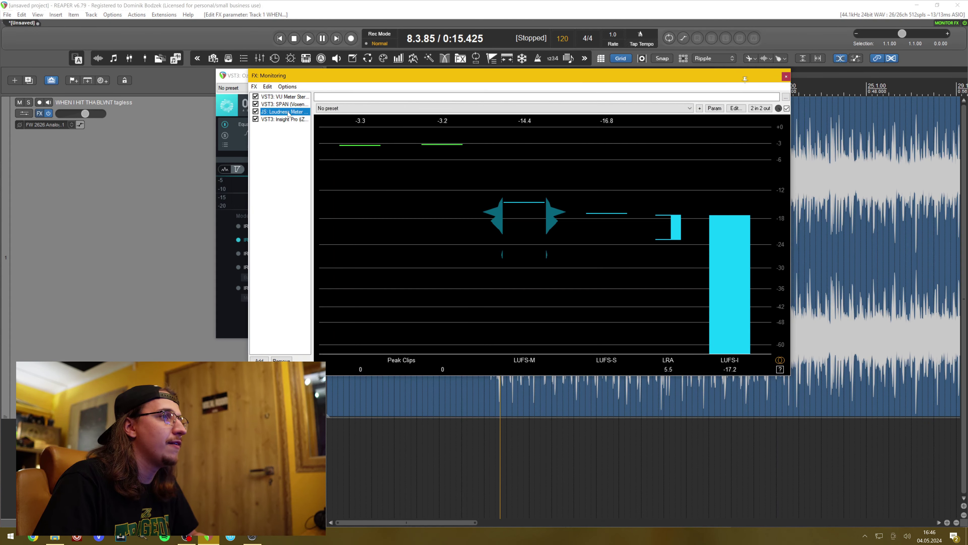
{"action": "left_click_drag", "start_coordinate": [599, 77], "coordinate": [570, 76]}
{"action": "left_click", "coordinate": [699, 331]}
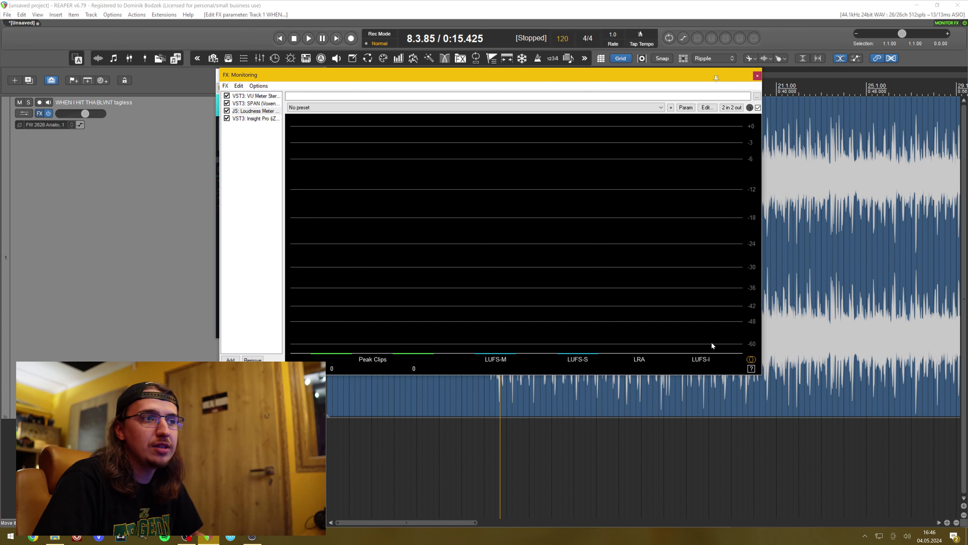
Play the passage twice to measure its integrated loudness on the Loudness Meter, stopping after each pass.
{"action": "key", "text": "space"}
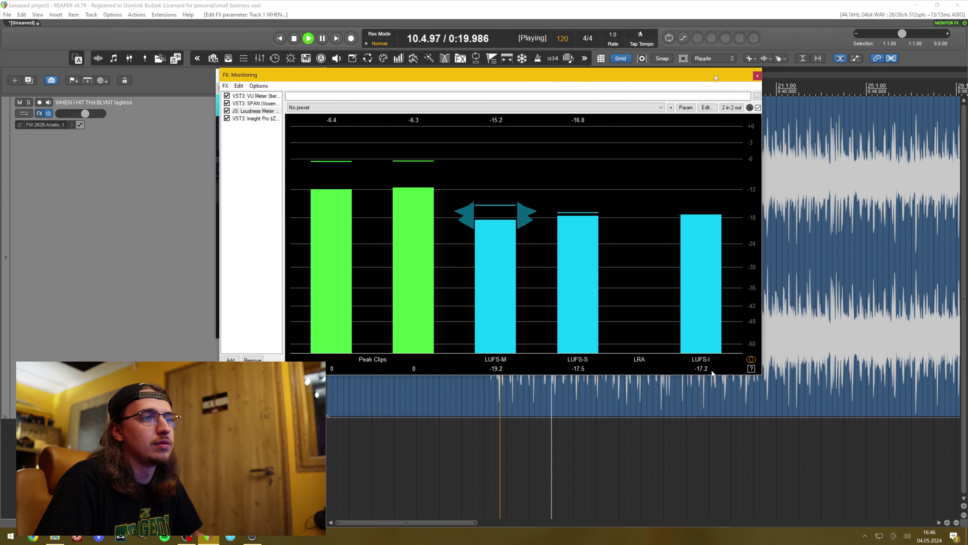
{"action": "key", "text": "space"}
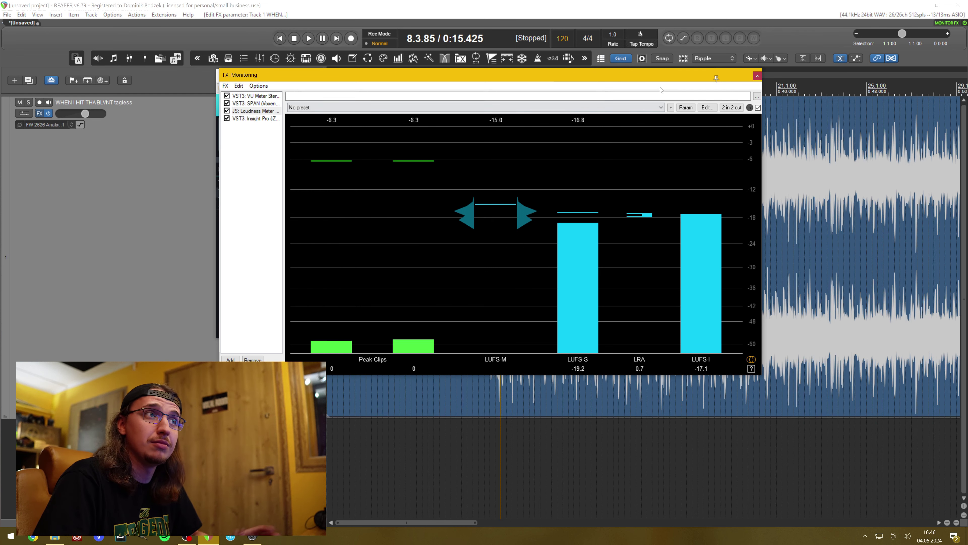
{"action": "key", "text": "space"}
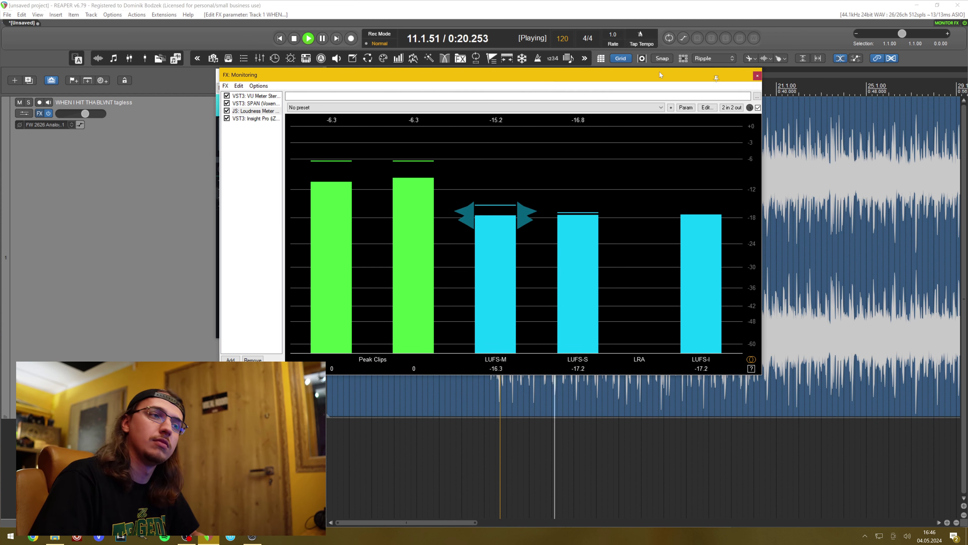
{"action": "key", "text": "space"}
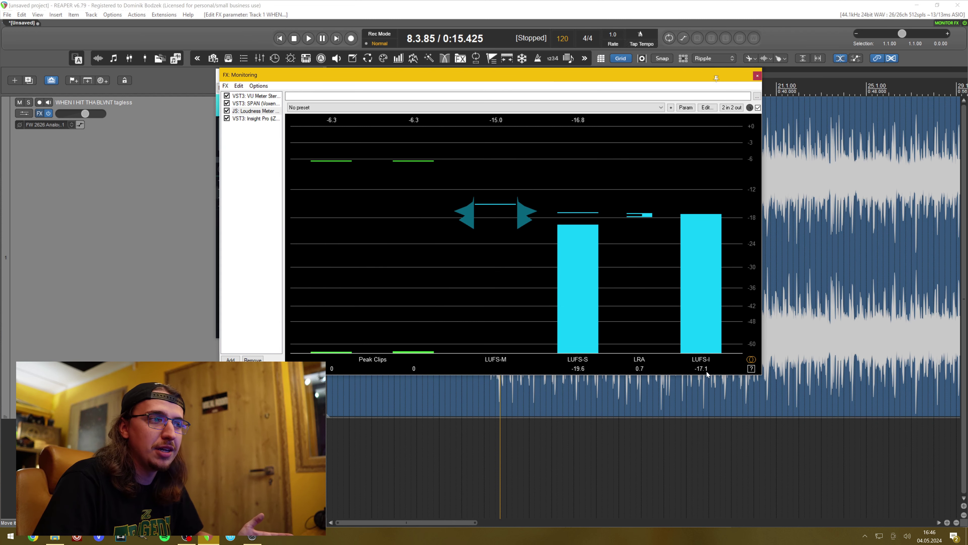
Move the Loudness Meter window below Ozone, lower the Maximizer's Threshold to -4.0 dB and check the loudness during playback.
{"action": "left_click_drag", "start_coordinate": [690, 74], "coordinate": [661, 201]}
{"action": "left_click", "coordinate": [563, 78]}
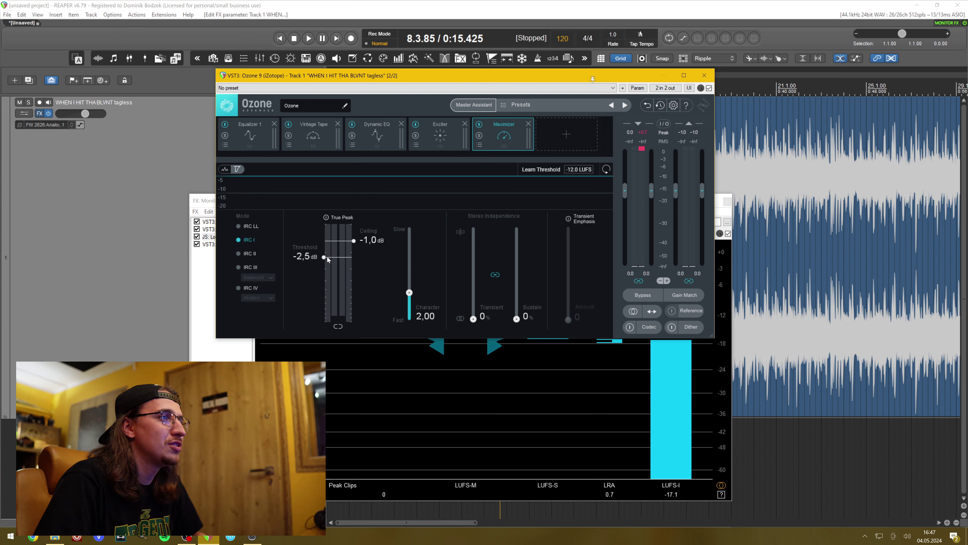
{"action": "scroll", "coordinate": [328, 268], "scroll_direction": "down", "scroll_amount": 1}
{"action": "key", "text": "space"}
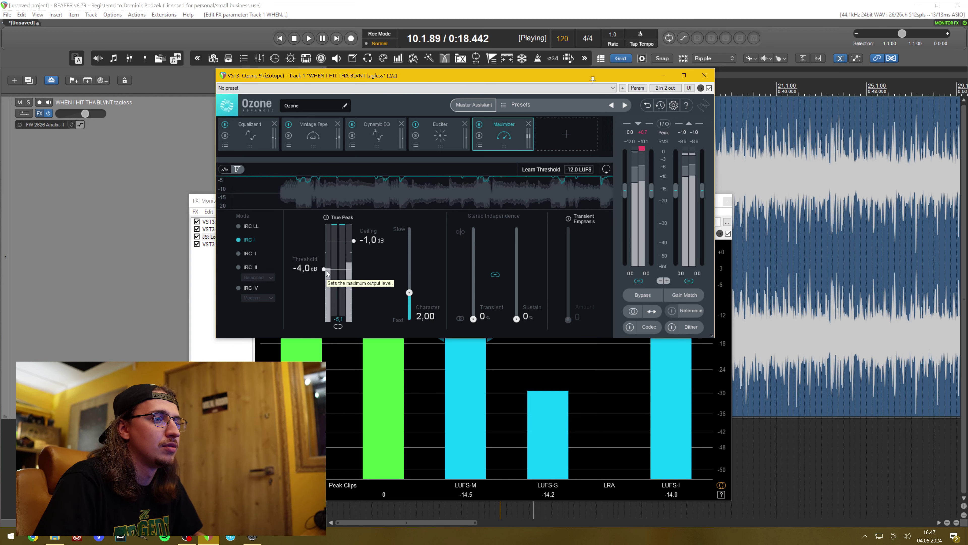
{"action": "key", "text": "space"}
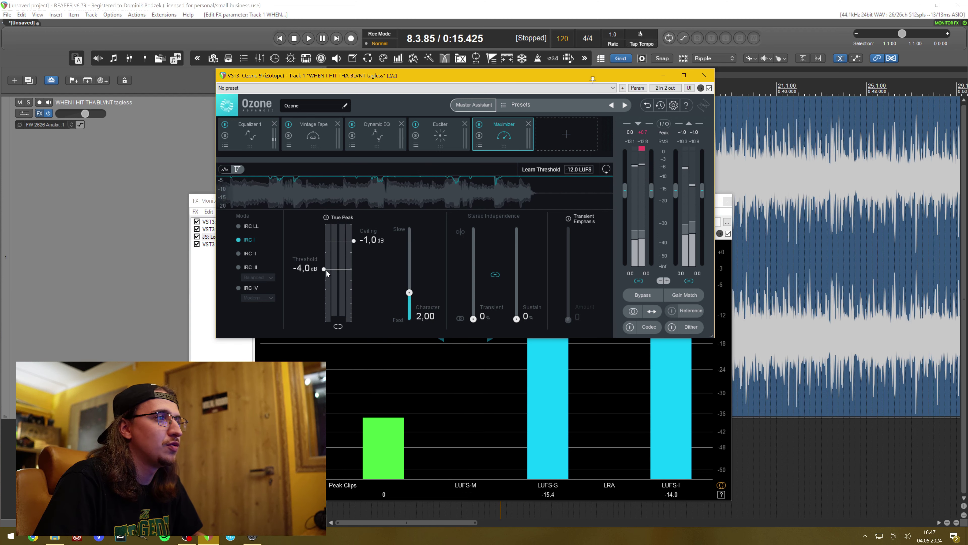
Lower the Maximizer's Threshold to -6.0 dB, listen while watching the loudness, and stop playback.
{"action": "left_click_drag", "start_coordinate": [326, 270], "coordinate": [325, 282]}
{"action": "key", "text": "space"}
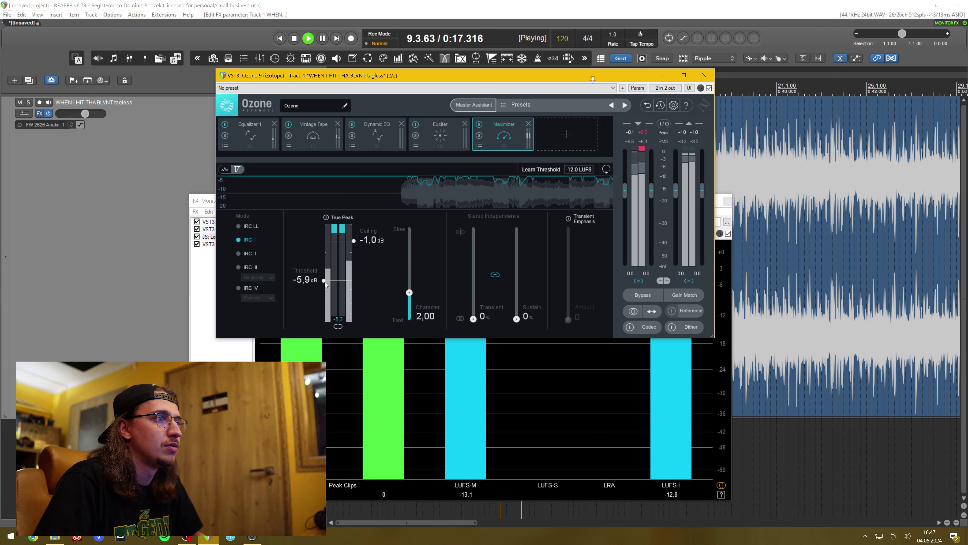
{"action": "left_click_drag", "start_coordinate": [325, 281], "coordinate": [325, 282]}
{"action": "key", "text": "space"}
{"action": "key", "text": "space"}
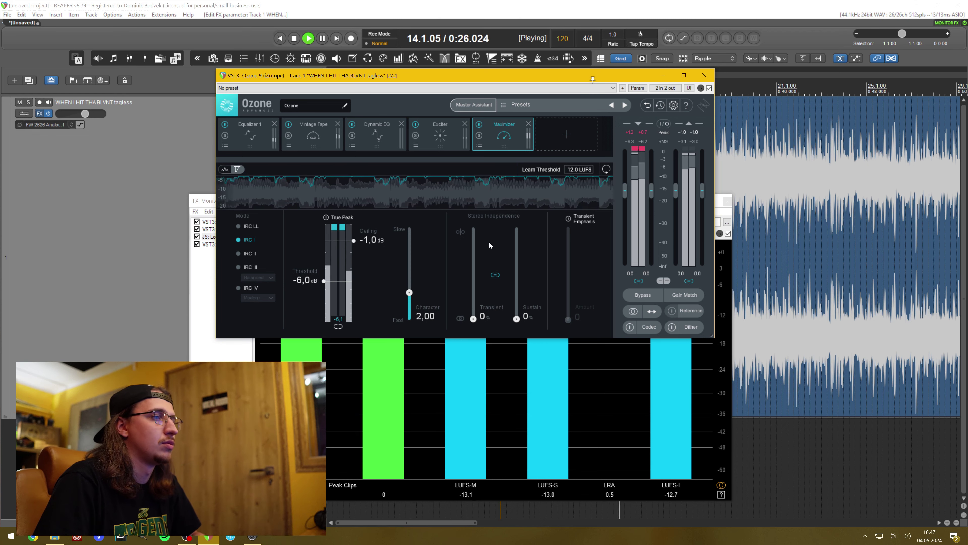
{"action": "key", "text": "space"}
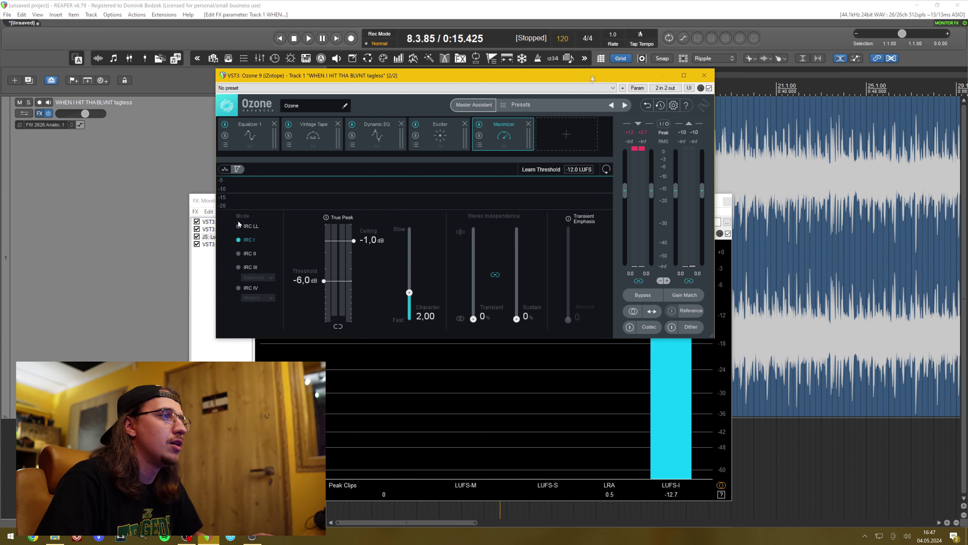
Switch the Maximizer's mode to IRC IV with the Modern style.
{"action": "left_click", "coordinate": [239, 288]}
{"action": "left_click", "coordinate": [252, 298]}
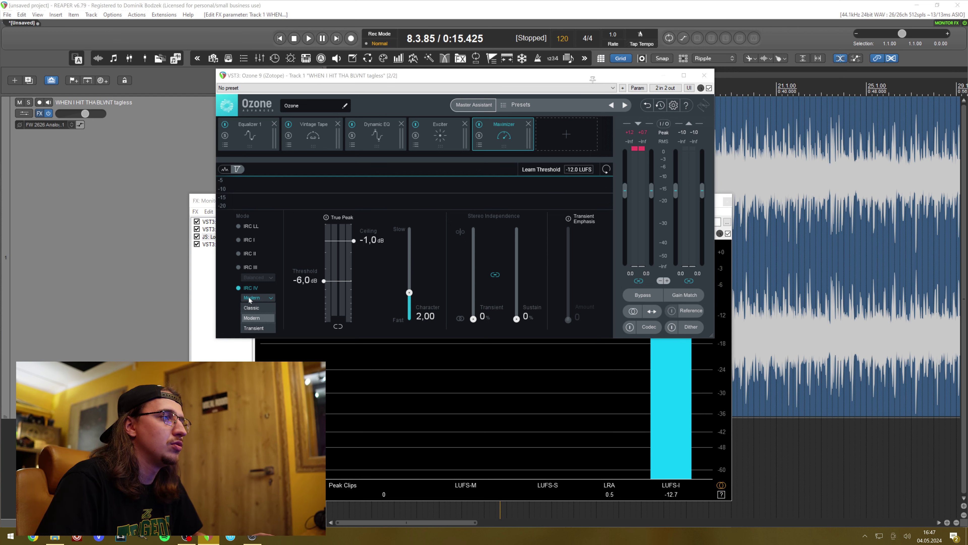
{"action": "left_click", "coordinate": [259, 318]}
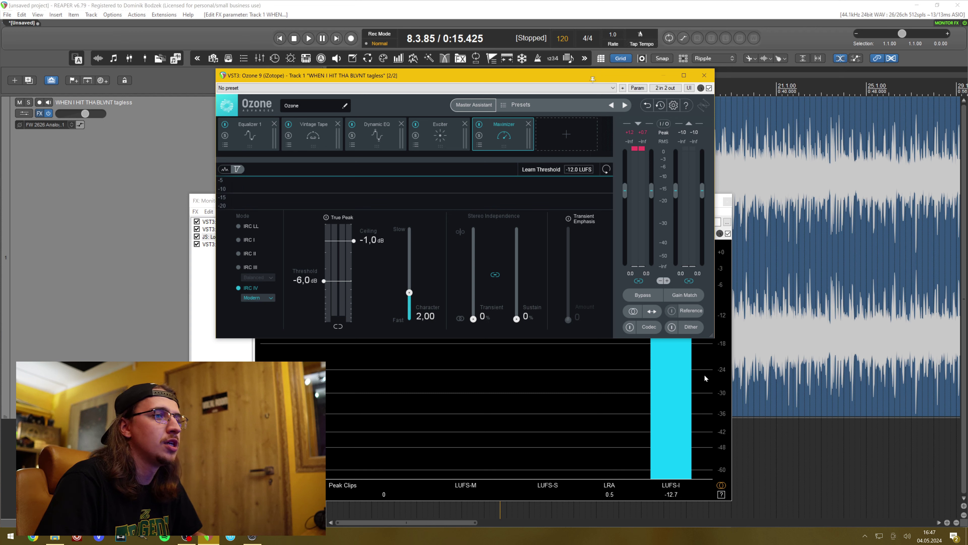
Raise the Maximizer's Threshold to -3.9 dB during playback from about 0:15.5, then replay the passage to check its loudness.
{"action": "left_click", "coordinate": [501, 509]}
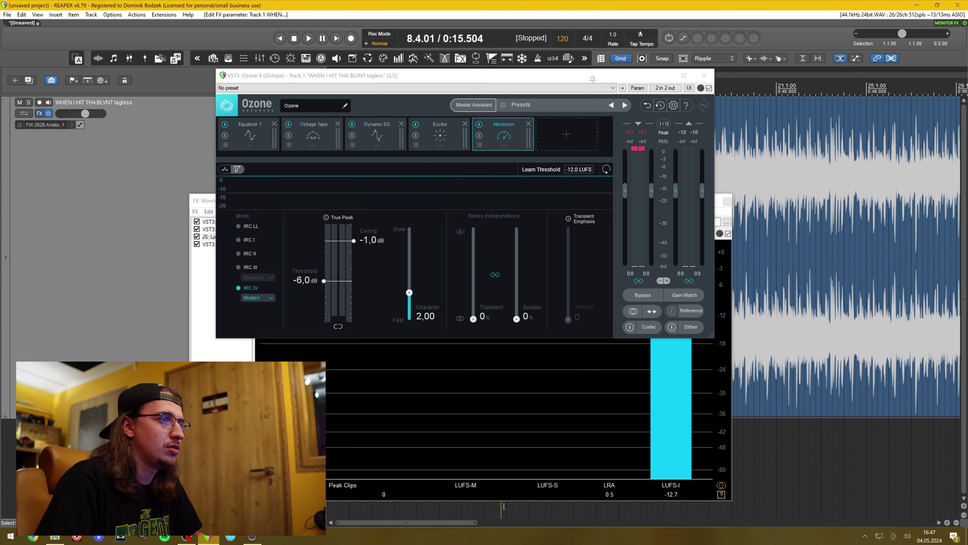
{"action": "key", "text": "space"}
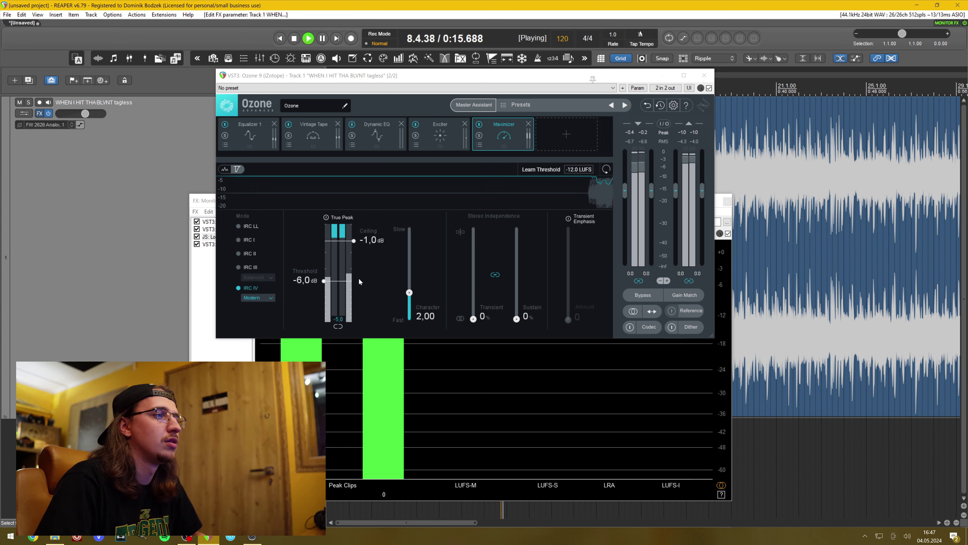
{"action": "left_click_drag", "start_coordinate": [325, 280], "coordinate": [325, 270]}
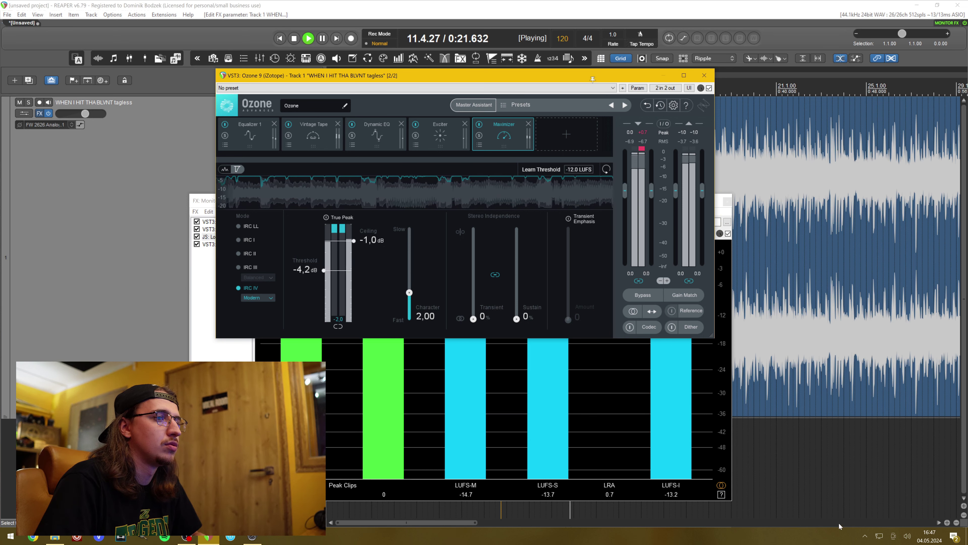
{"action": "left_click_drag", "start_coordinate": [324, 270], "coordinate": [323, 269]}
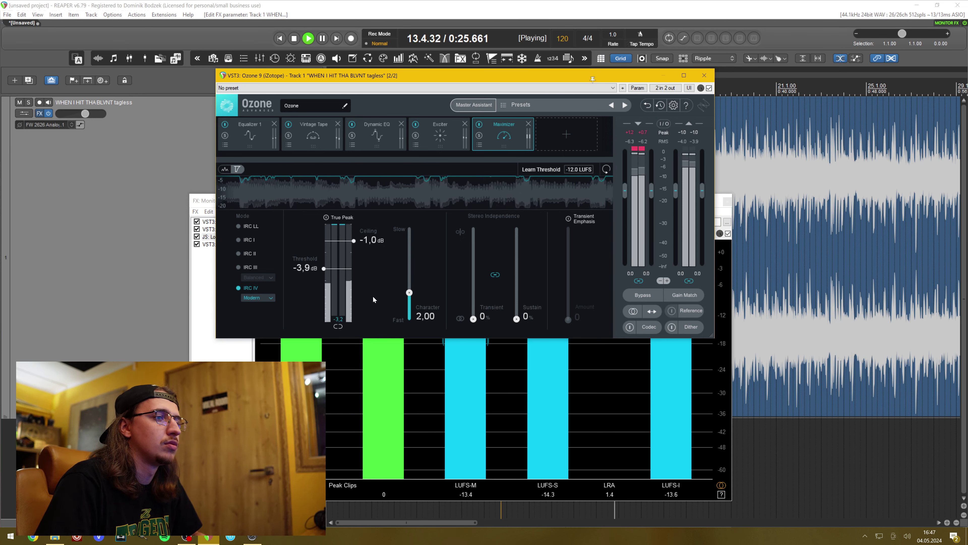
{"action": "key", "text": "space"}
{"action": "key", "text": "space"}
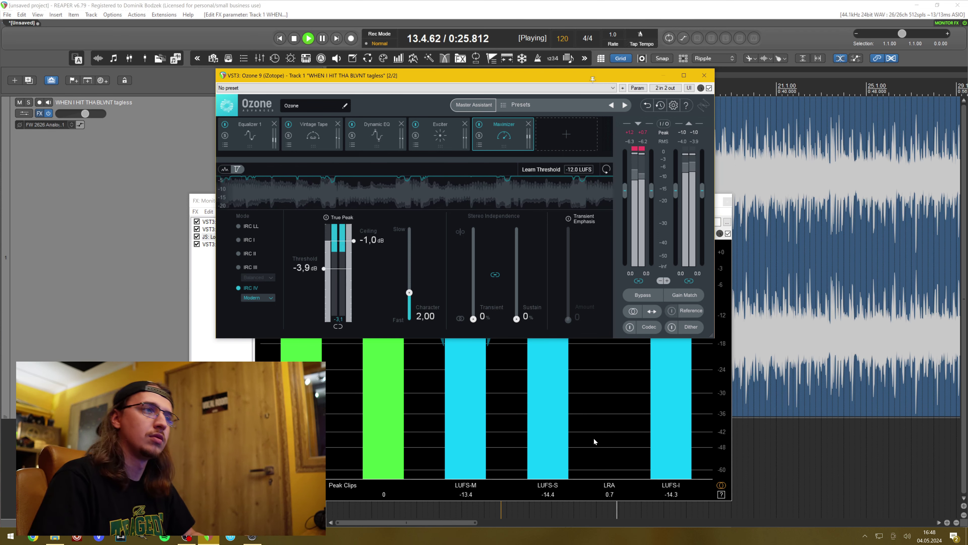
{"action": "key", "text": "space"}
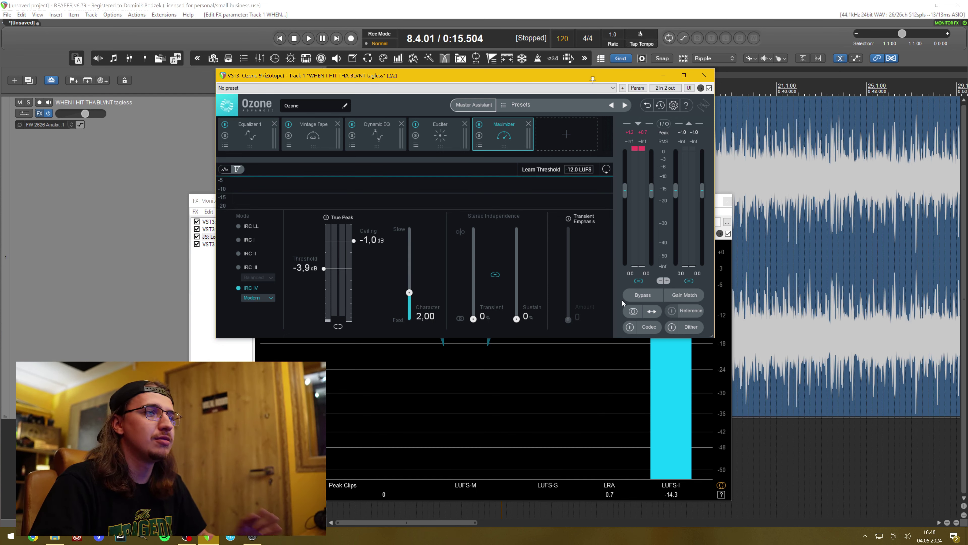
Close the monitoring window, compare the beat with all Ozone processing bypassed and active during playback, and stop.
{"action": "left_click", "coordinate": [727, 201]}
{"action": "left_click", "coordinate": [644, 295]}
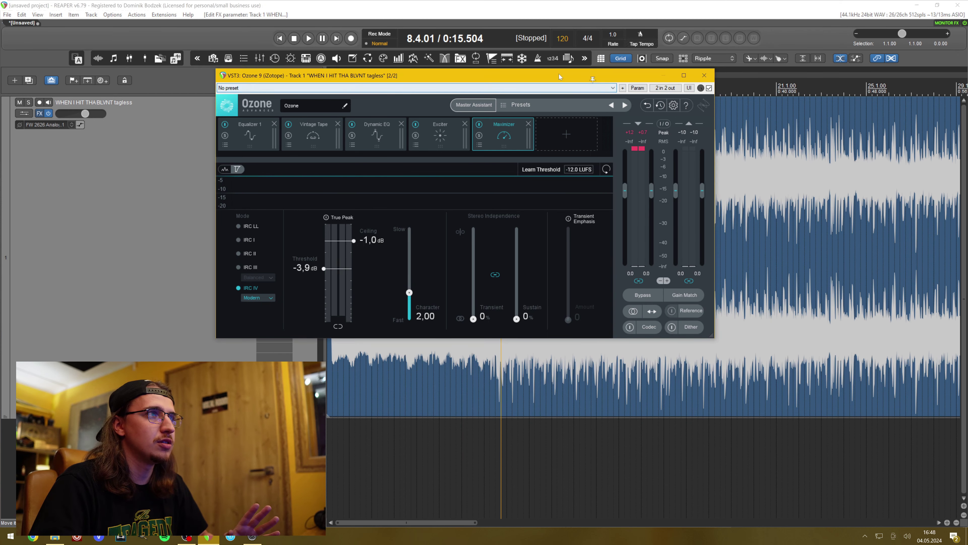
{"action": "key", "text": "space"}
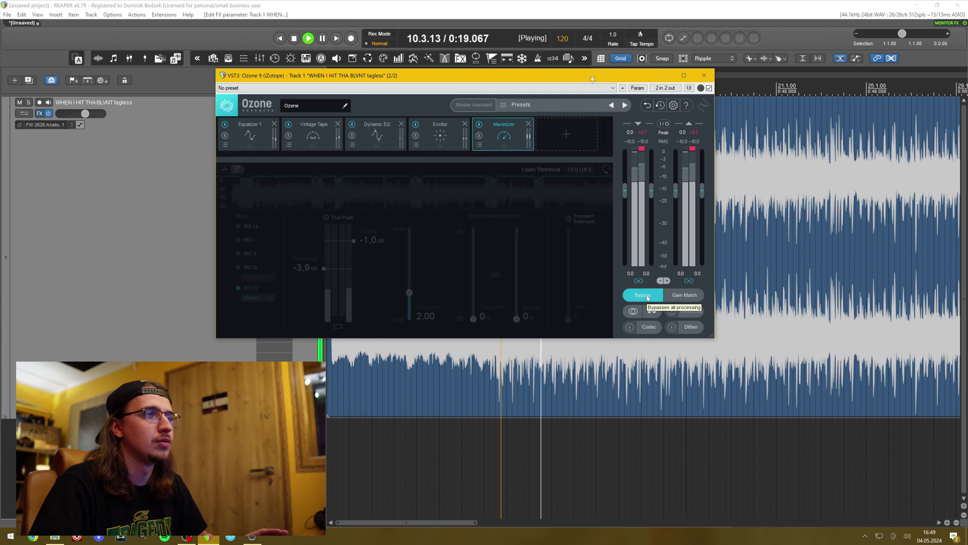
{"action": "left_click", "coordinate": [644, 296]}
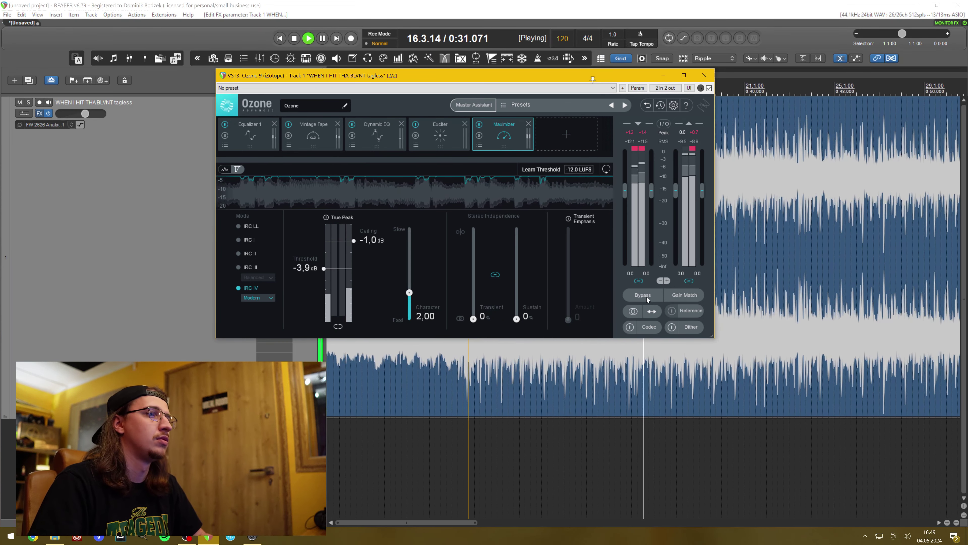
{"action": "left_click", "coordinate": [532, 411]}
{"action": "key", "text": "space"}
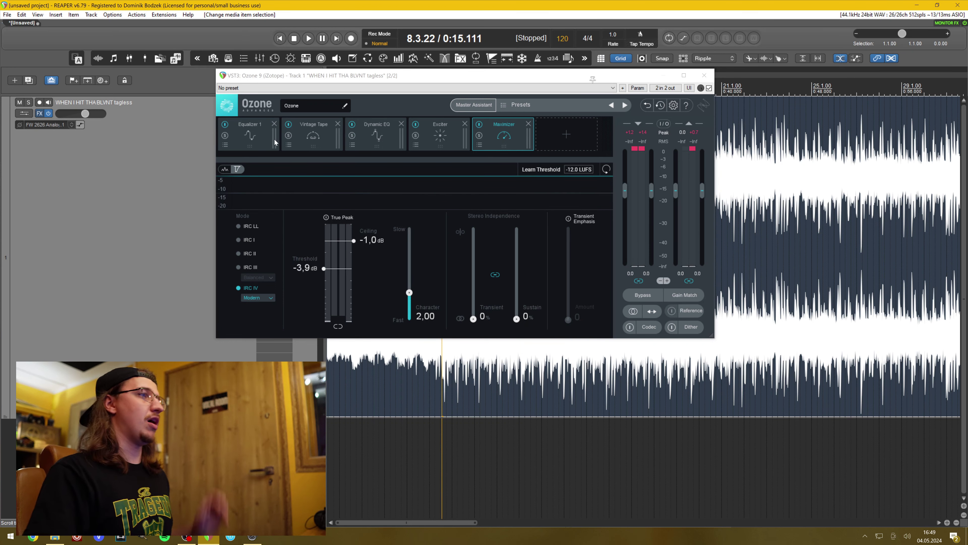
Review the Equalizer 1 and Vintage Tape modules in the Ozone chain.
{"action": "left_click", "coordinate": [266, 136]}
{"action": "left_click", "coordinate": [318, 137]}
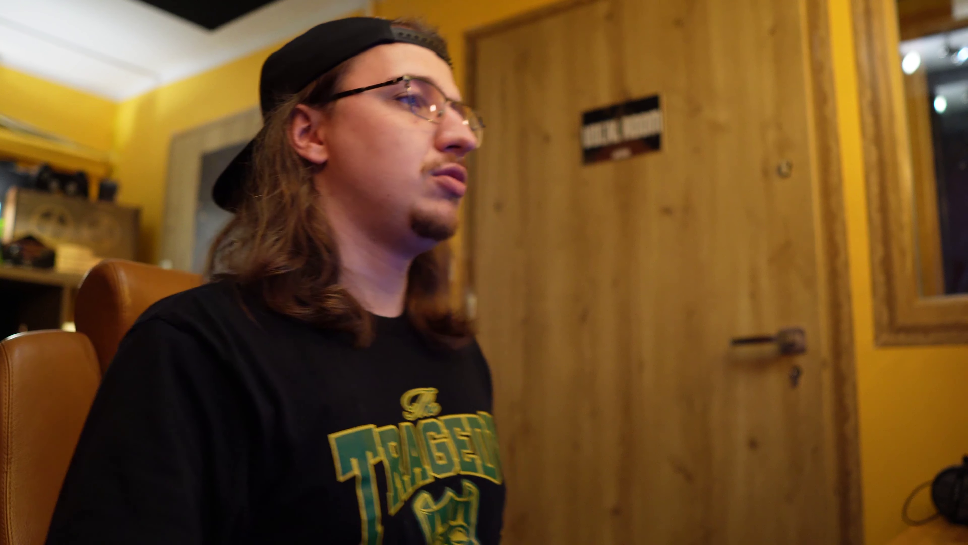